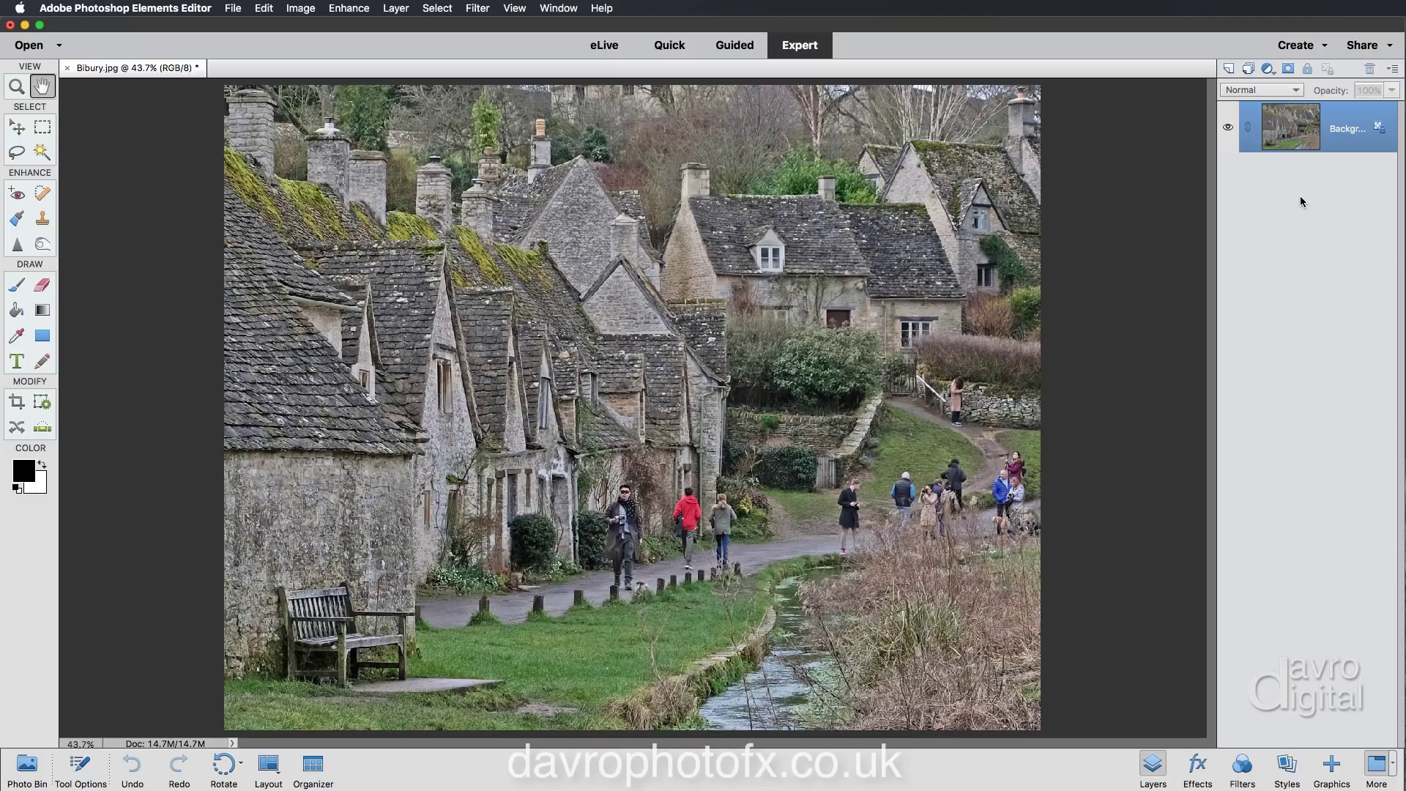
- Duplicate the Background photo layer twice and rename the topmost copy Sketch
key("super+j")
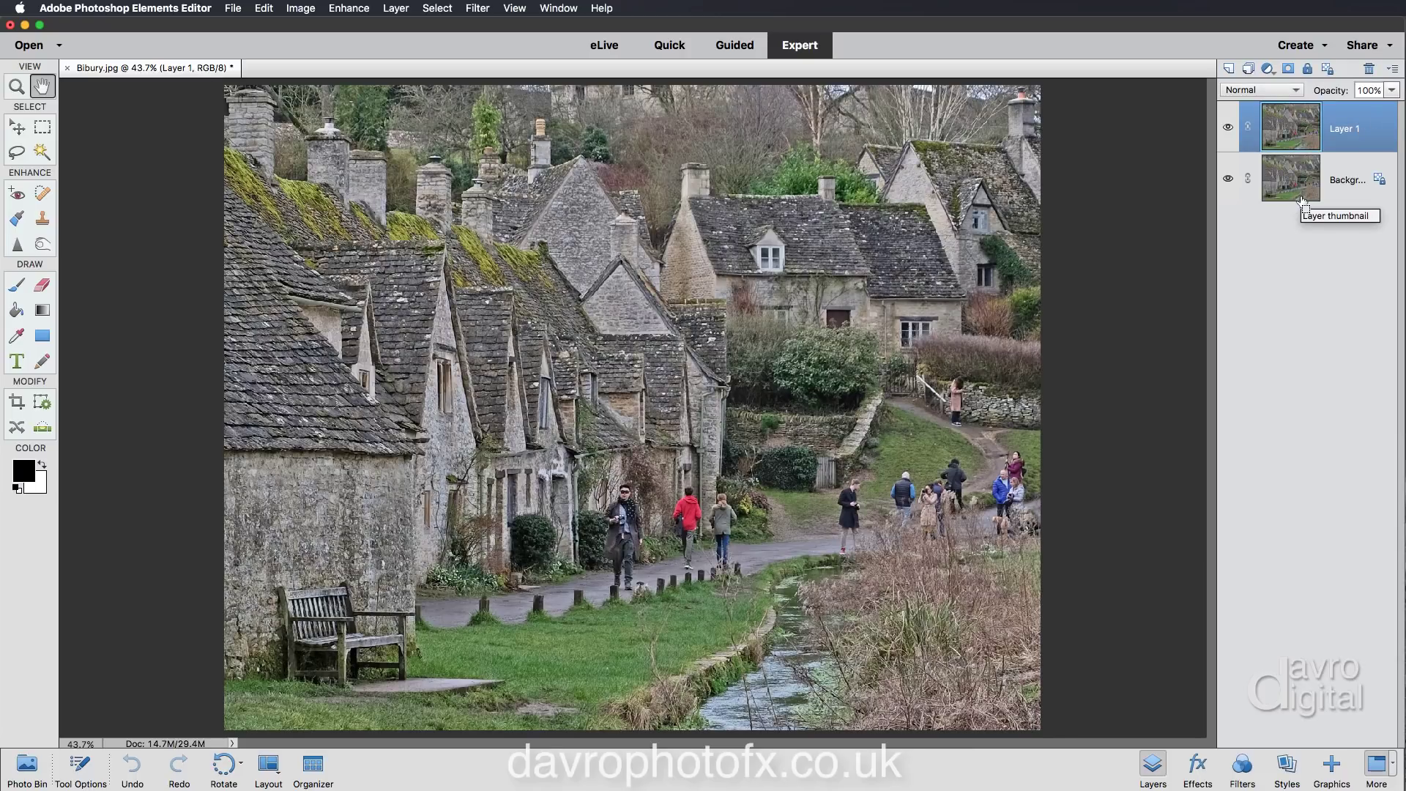
key("super+j")
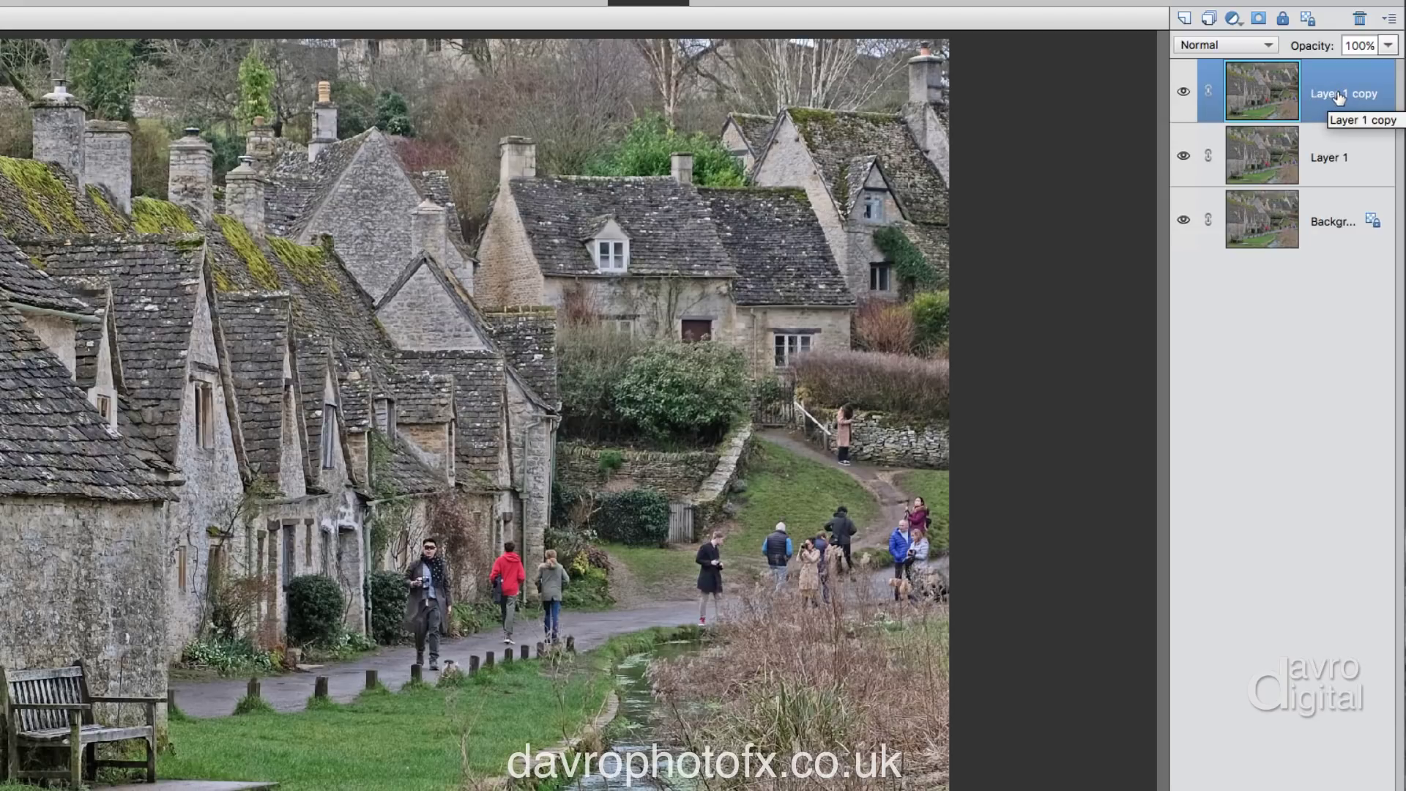
double_click(1339, 96)
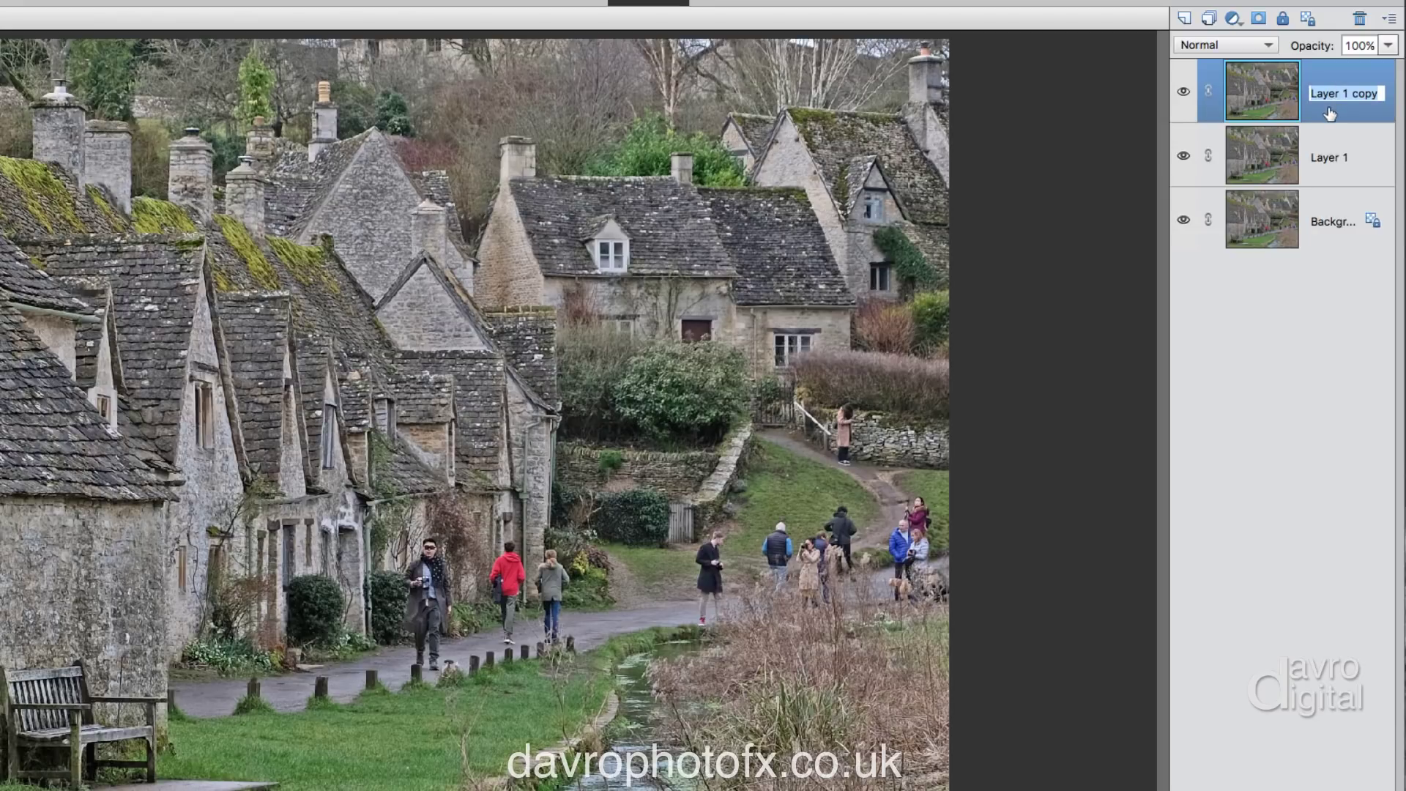
type("Sketch")
key("Return")
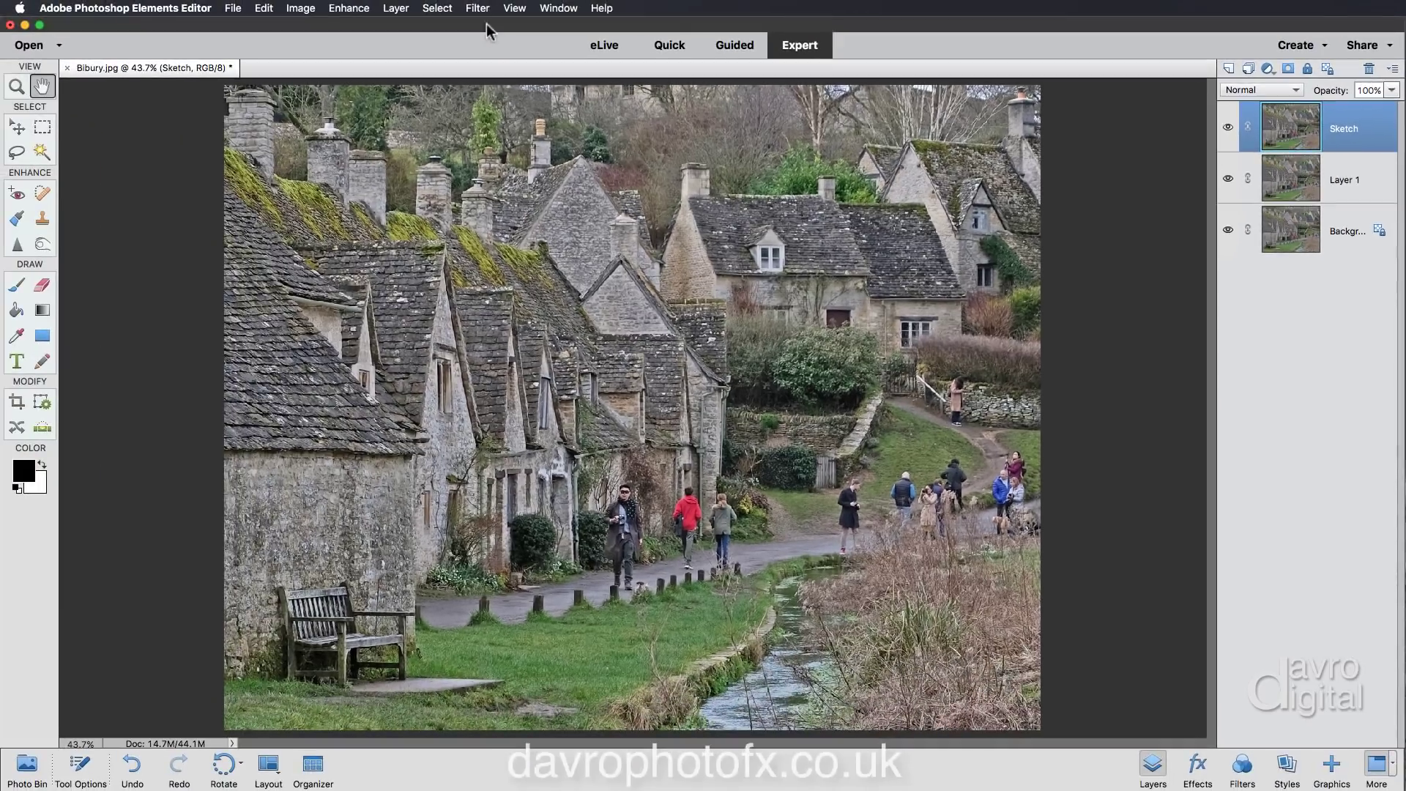
- Start the Graphic Novel filter on the Sketch layer and choose the Twisted Plot preset
left_click(475, 9)
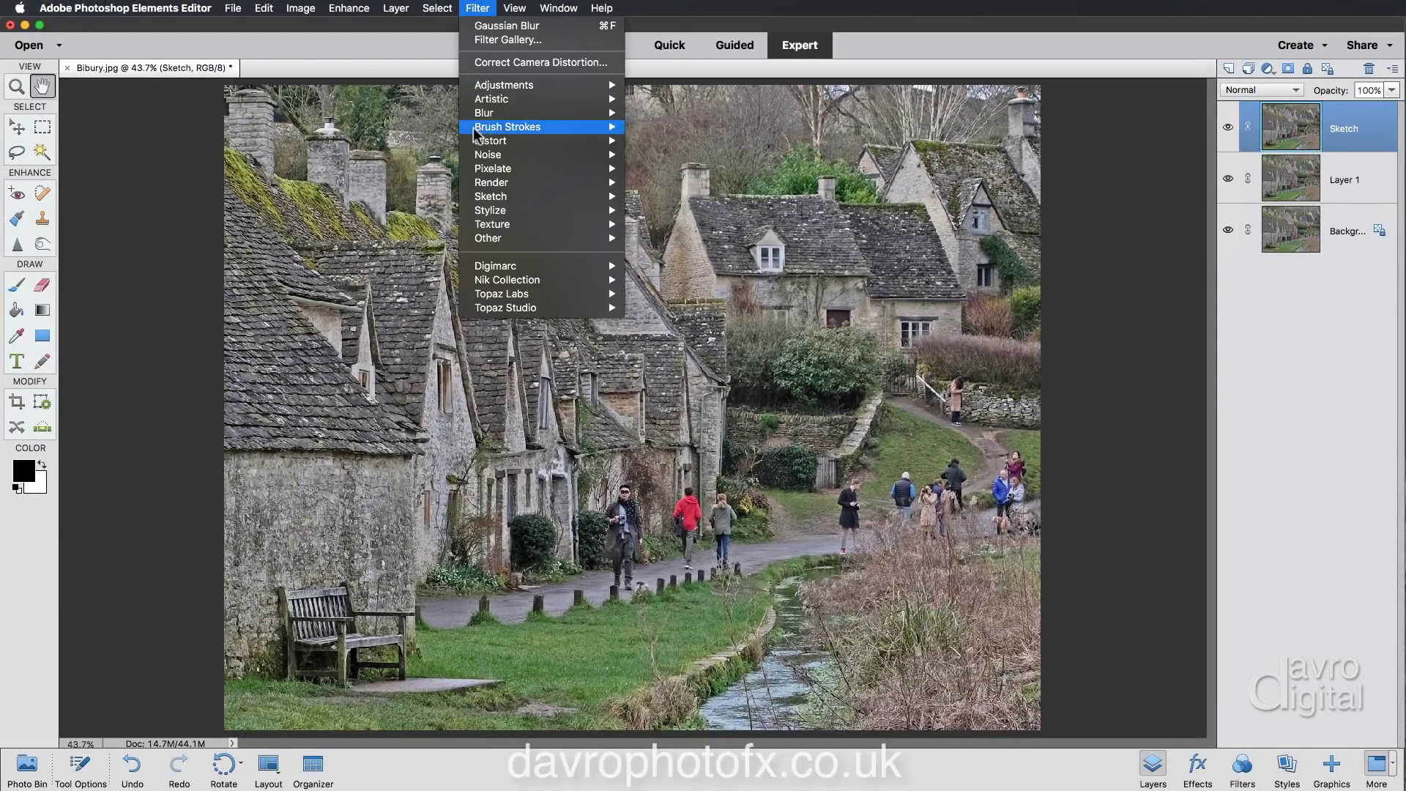
mouse_move(494, 196)
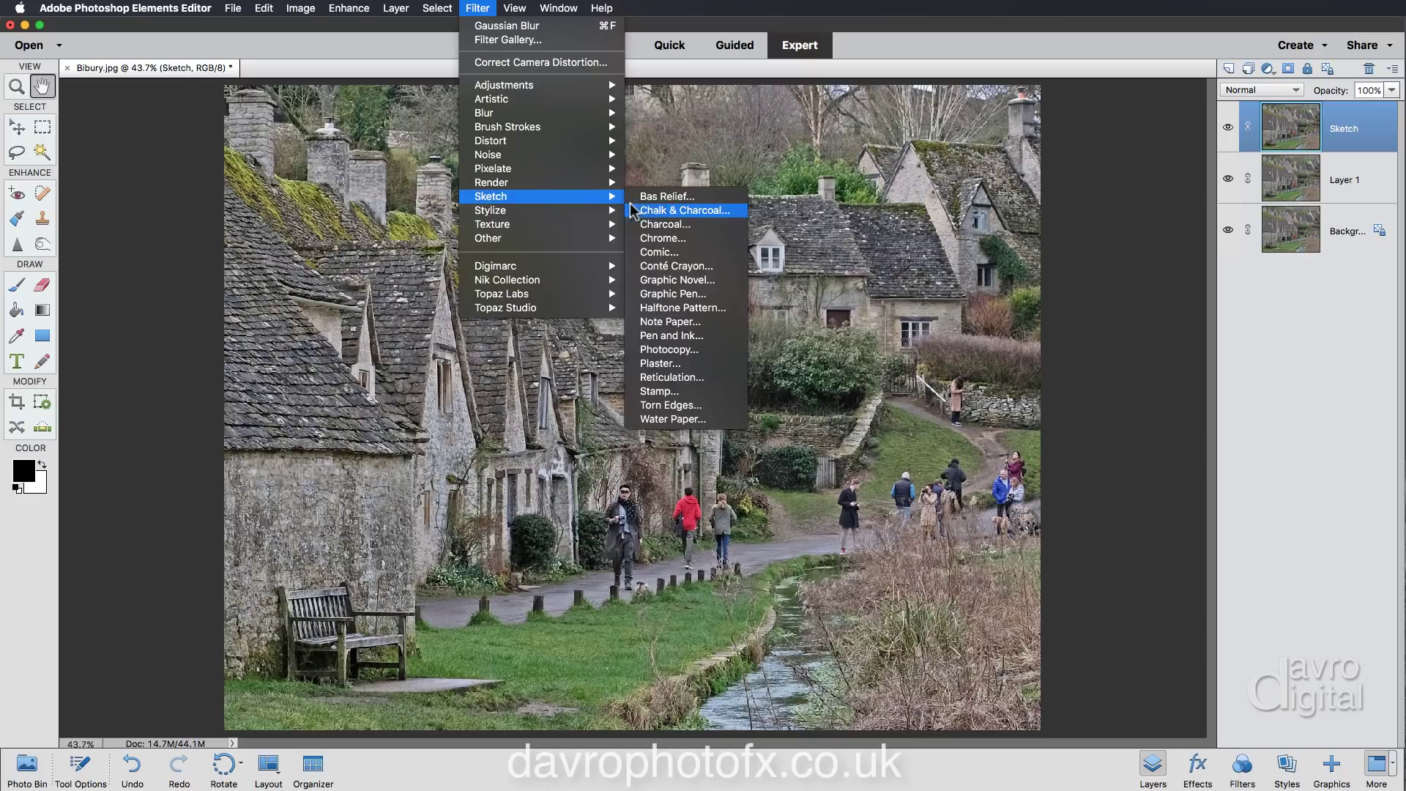
left_click(676, 277)
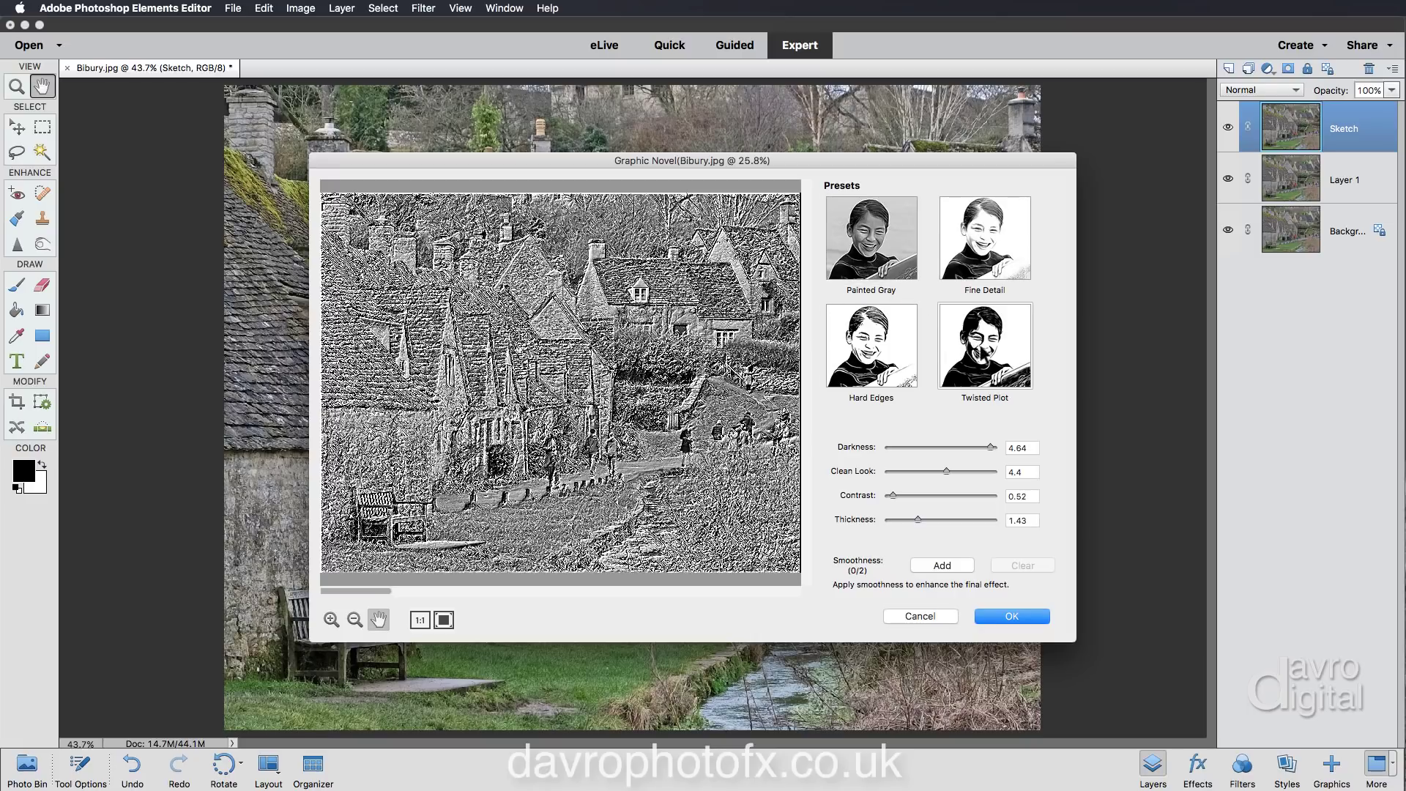
left_click(984, 356)
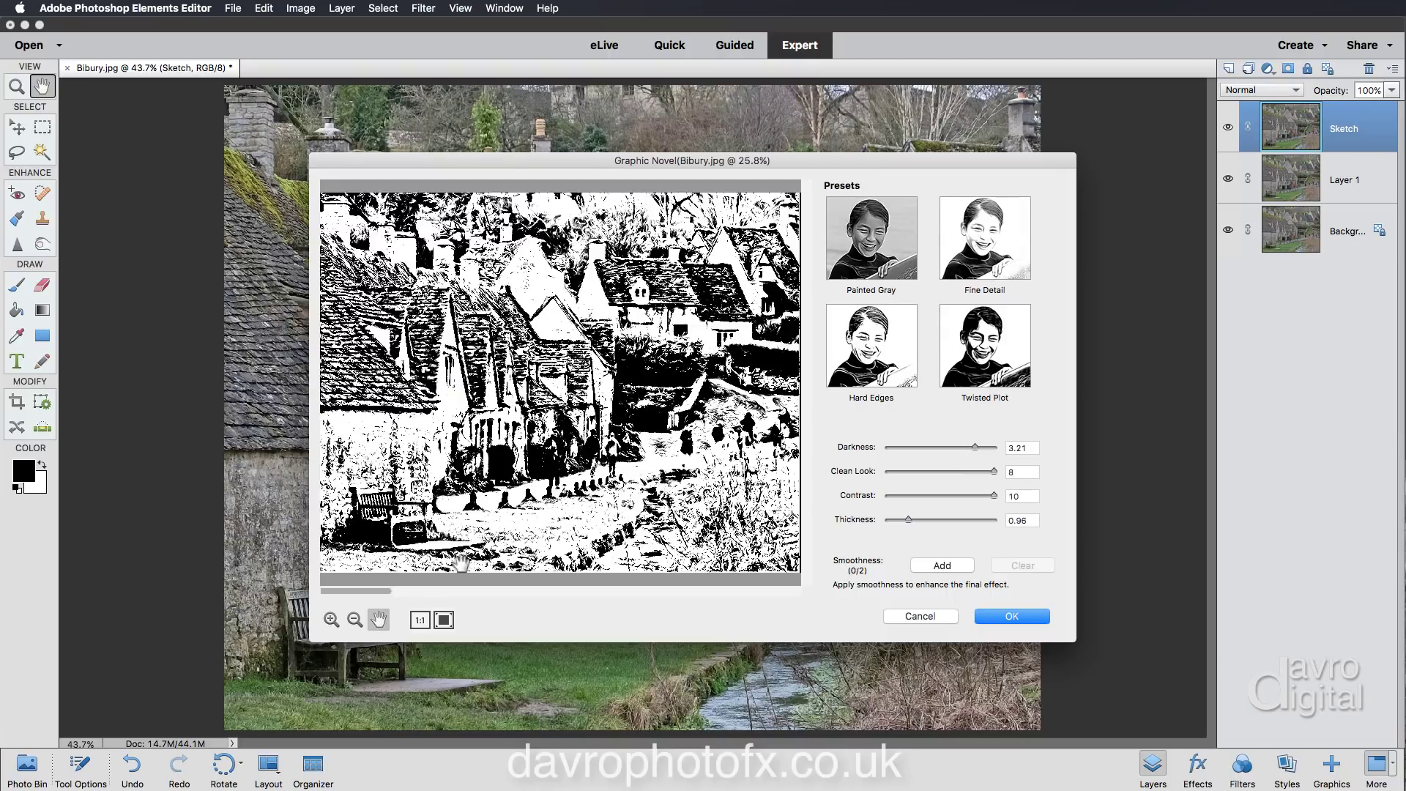
- Lower the Graphic Novel filter's Darkness to 2.24, checking the walking figures at actual size
left_click(420, 620)
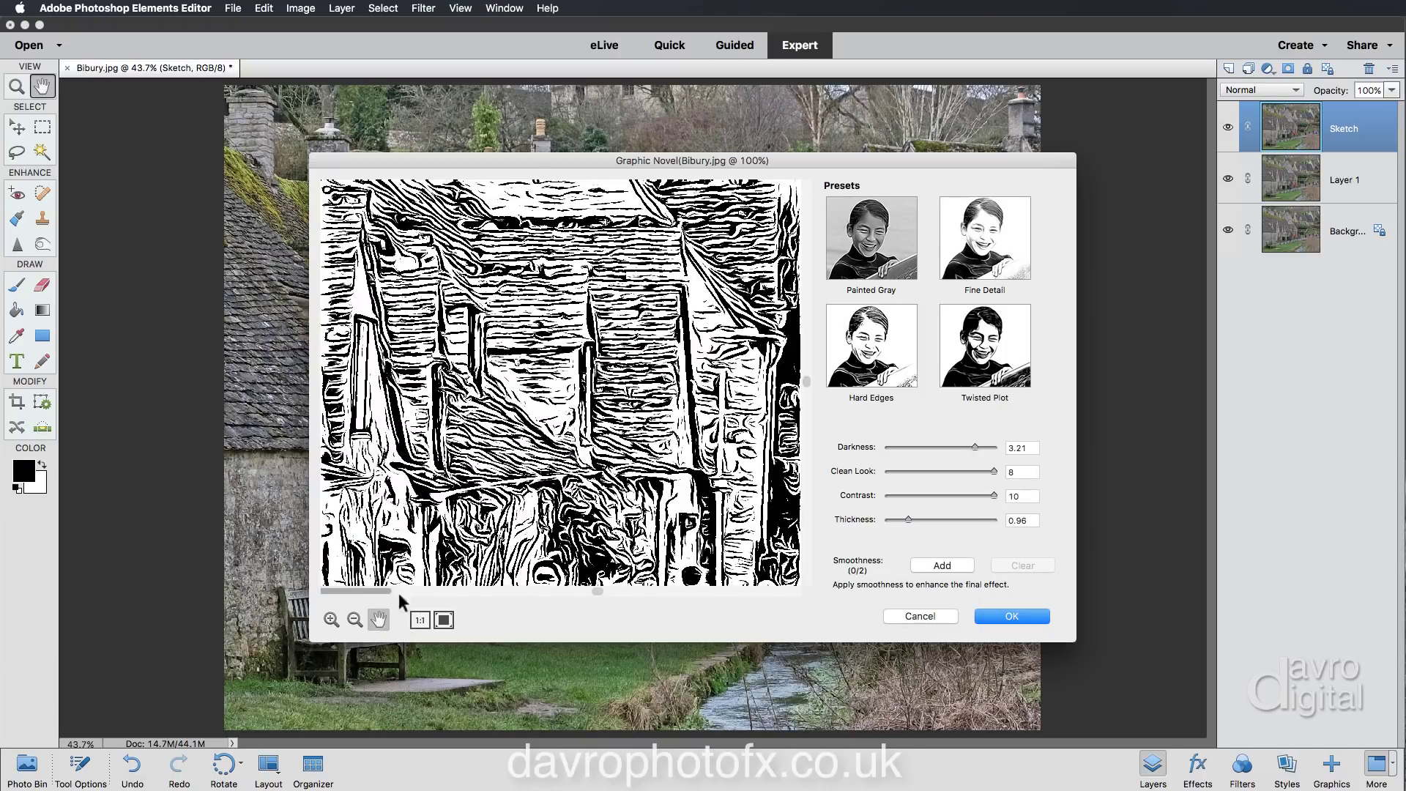
left_click_drag(573, 531, 540, 334)
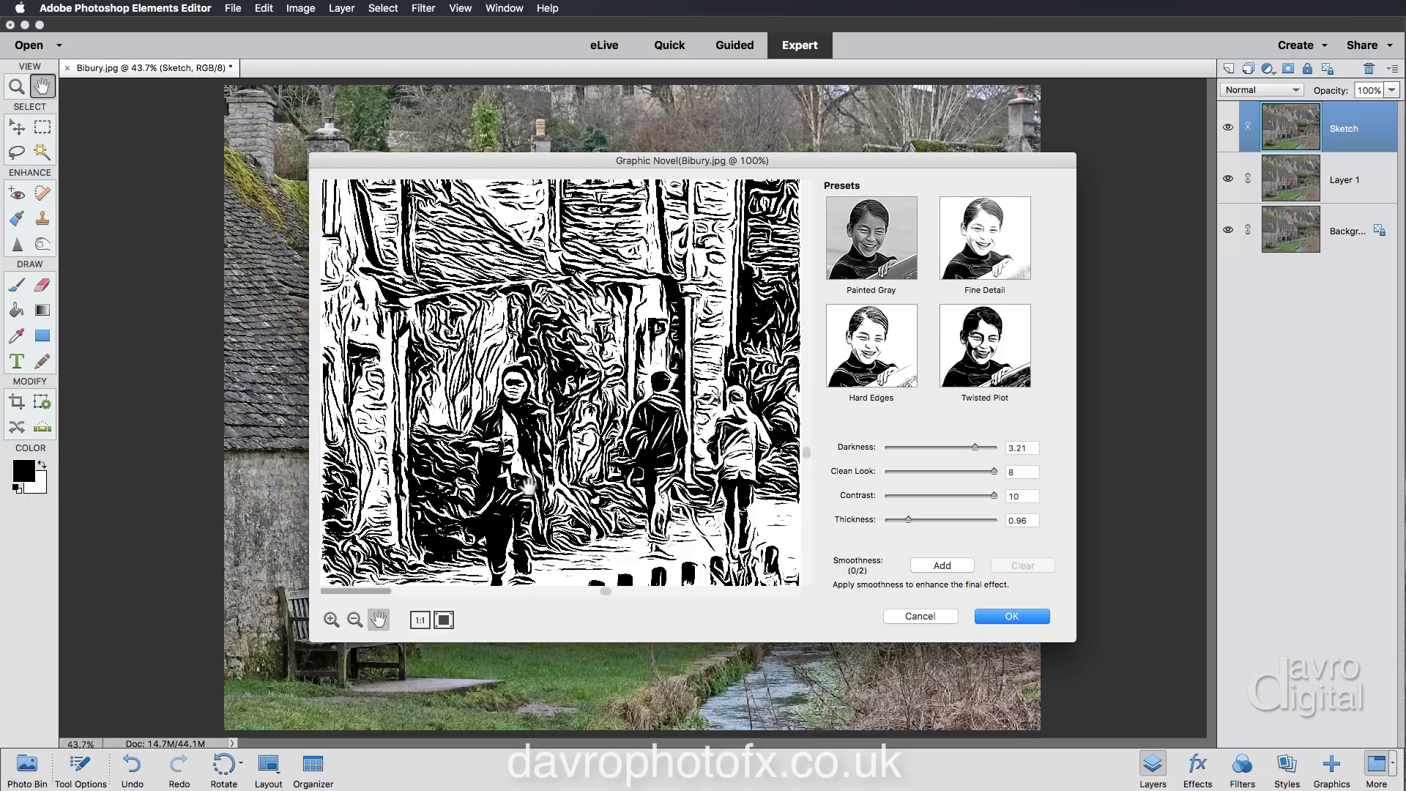
left_click(968, 446)
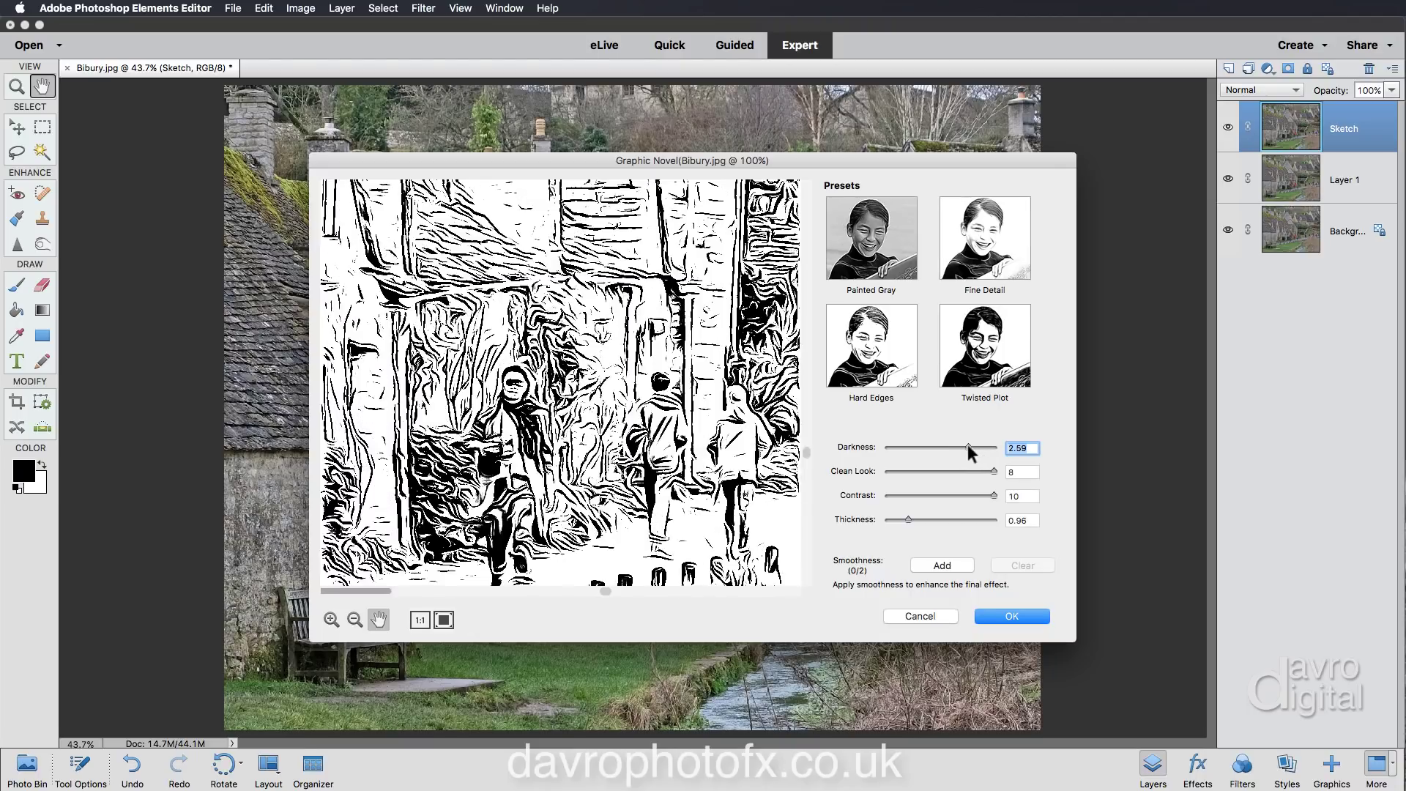
left_click(963, 445)
left_click(675, 473)
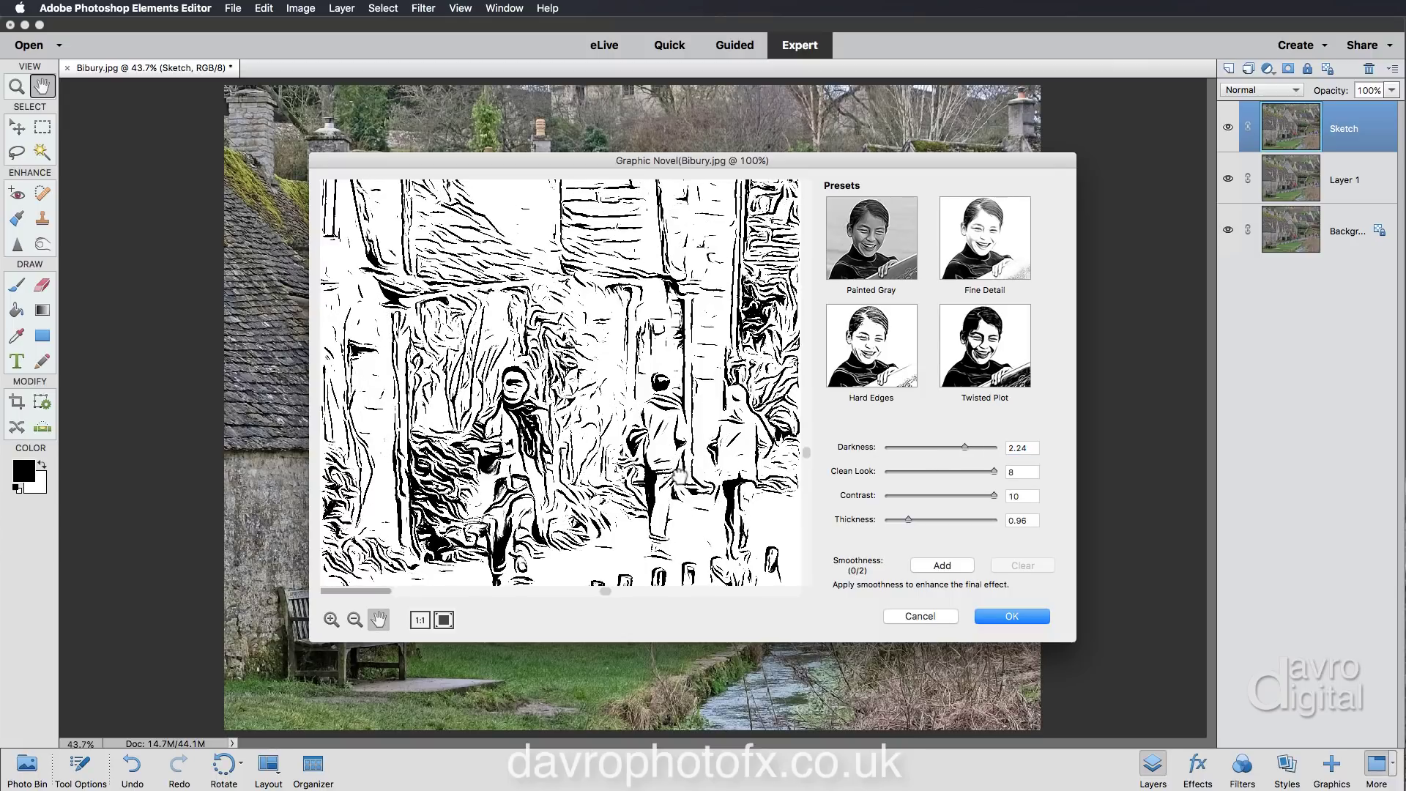
left_click_drag(676, 428, 673, 409)
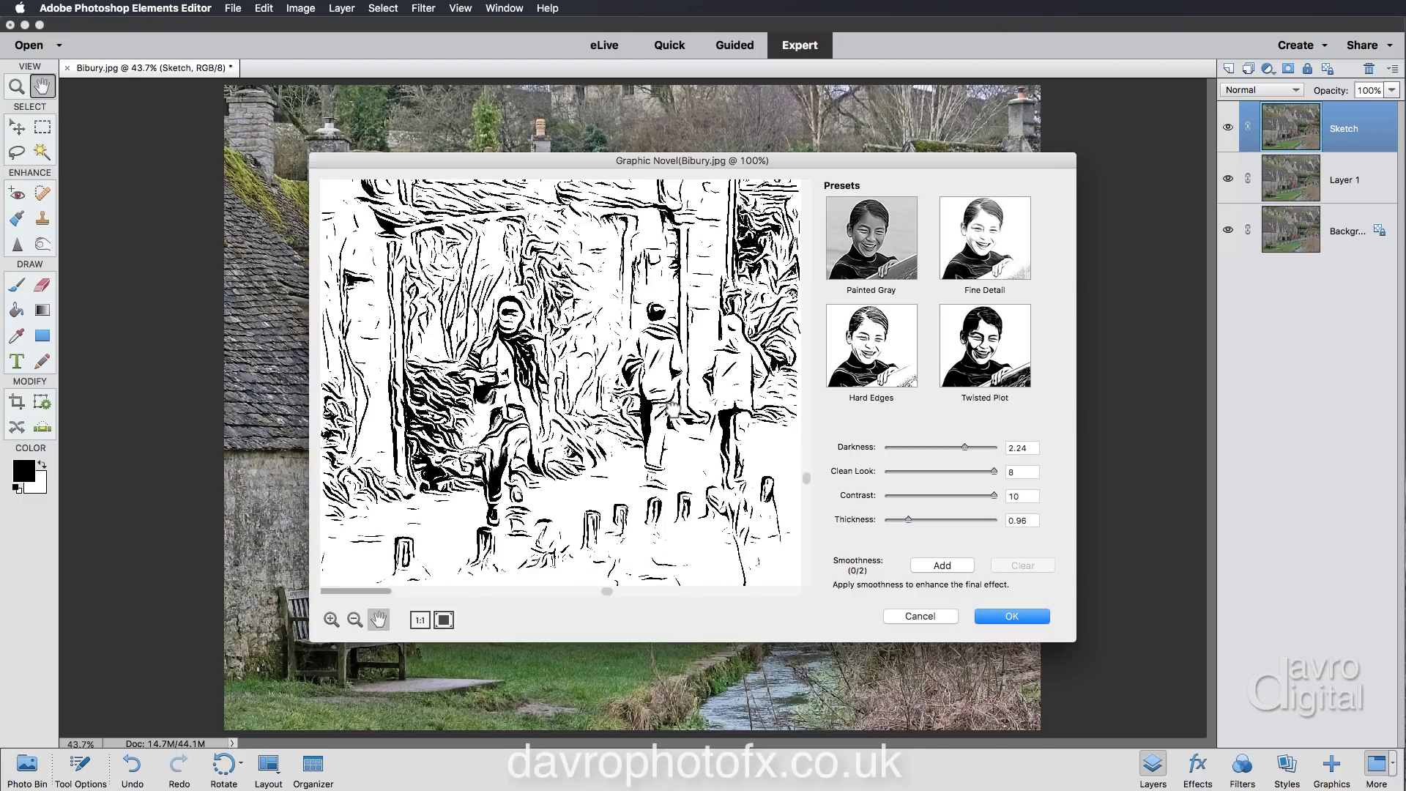
- Set the Graphic Novel filter's Clean Look to 4.58 and Contrast to 2.56
left_click(964, 473)
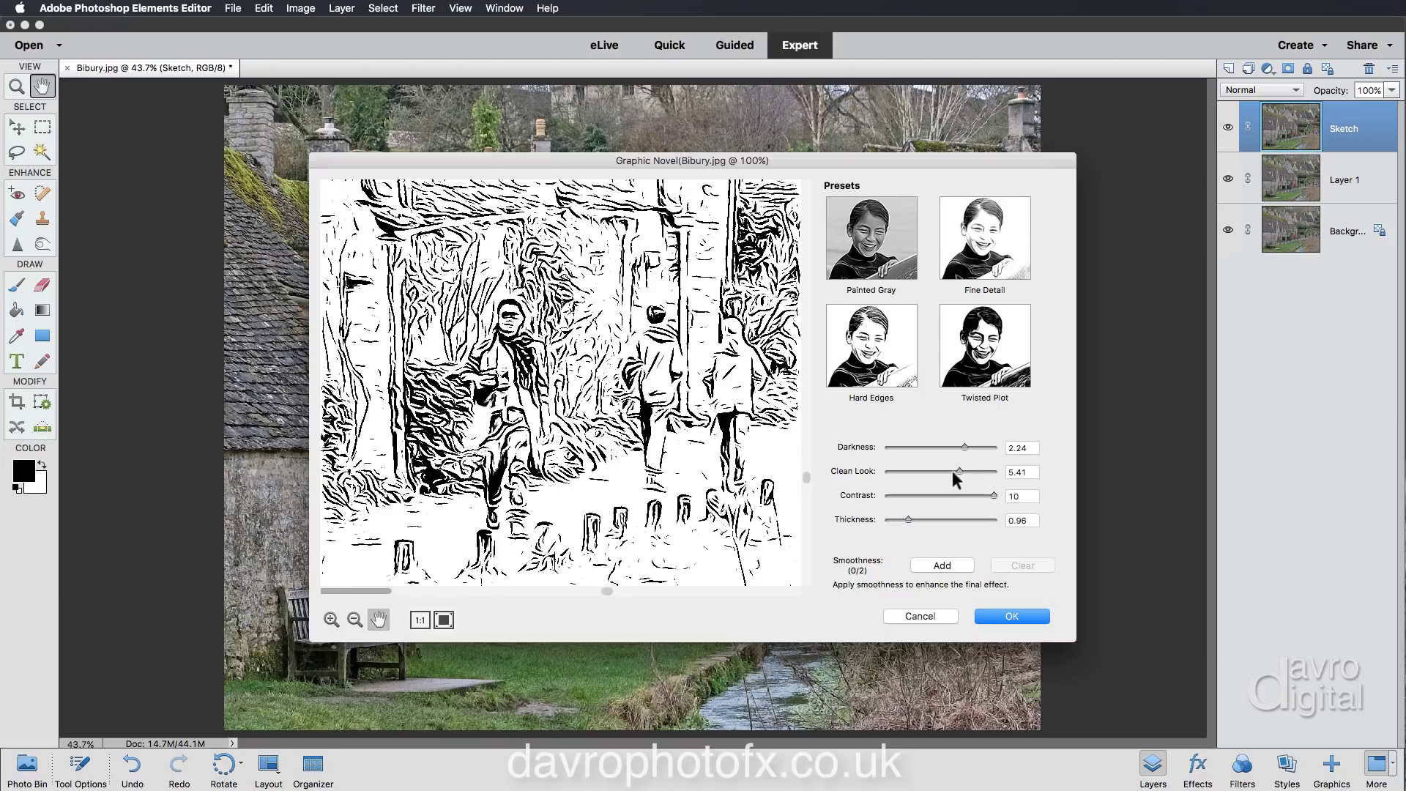
left_click(952, 471)
left_click(948, 471)
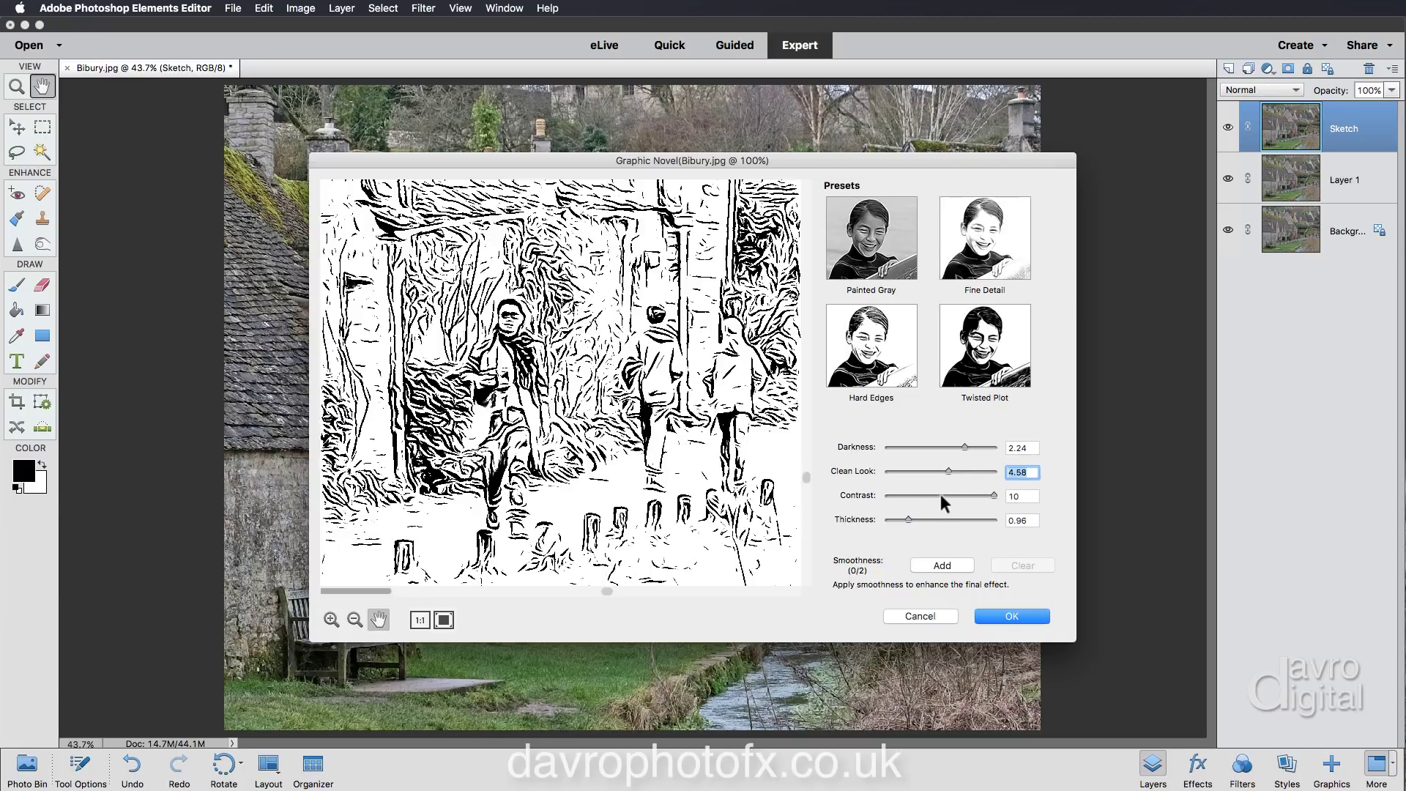
left_click(931, 496)
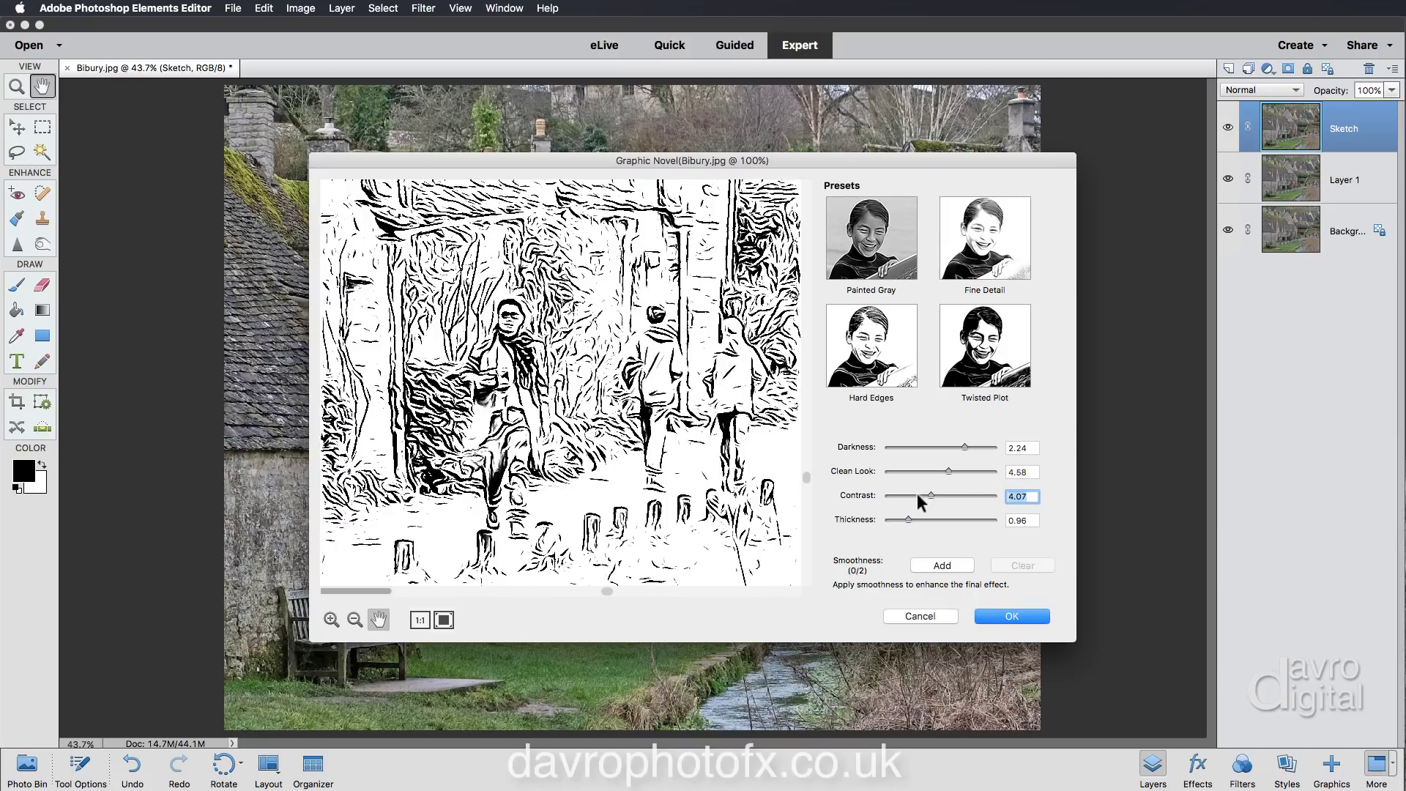
left_click(914, 495)
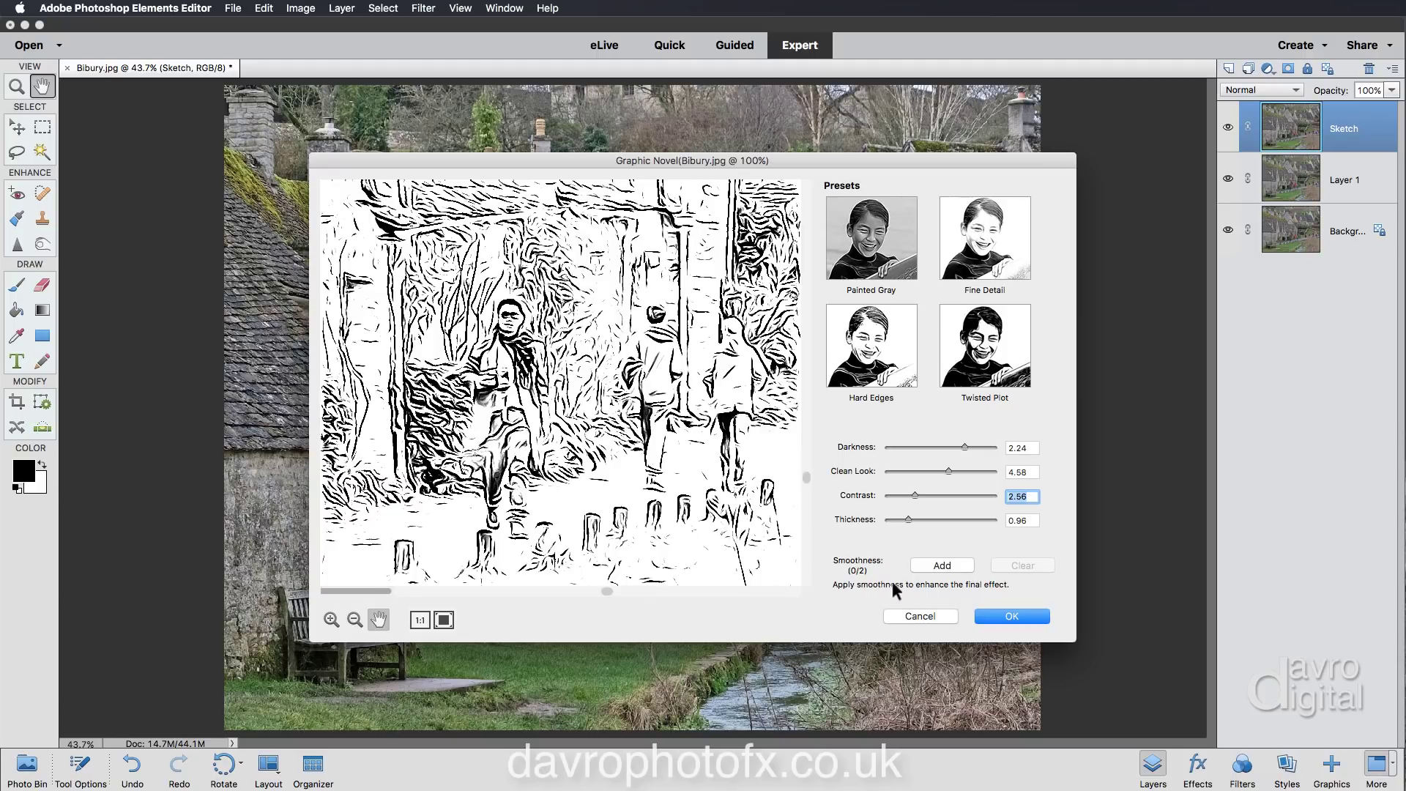
- Add smoothness twice to the Graphic Novel effect, clear it again, and apply the filter to the Sketch layer
left_click(936, 562)
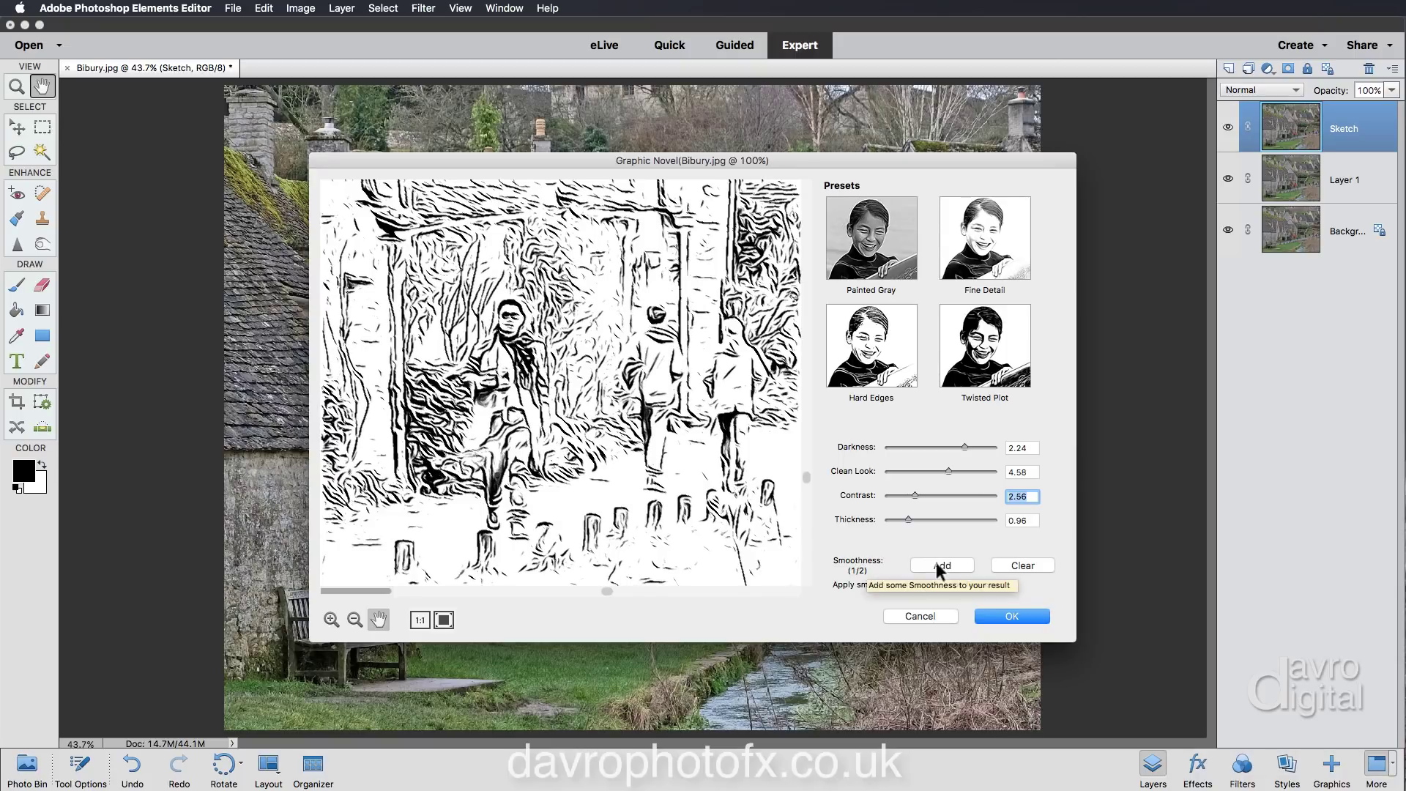
left_click(936, 563)
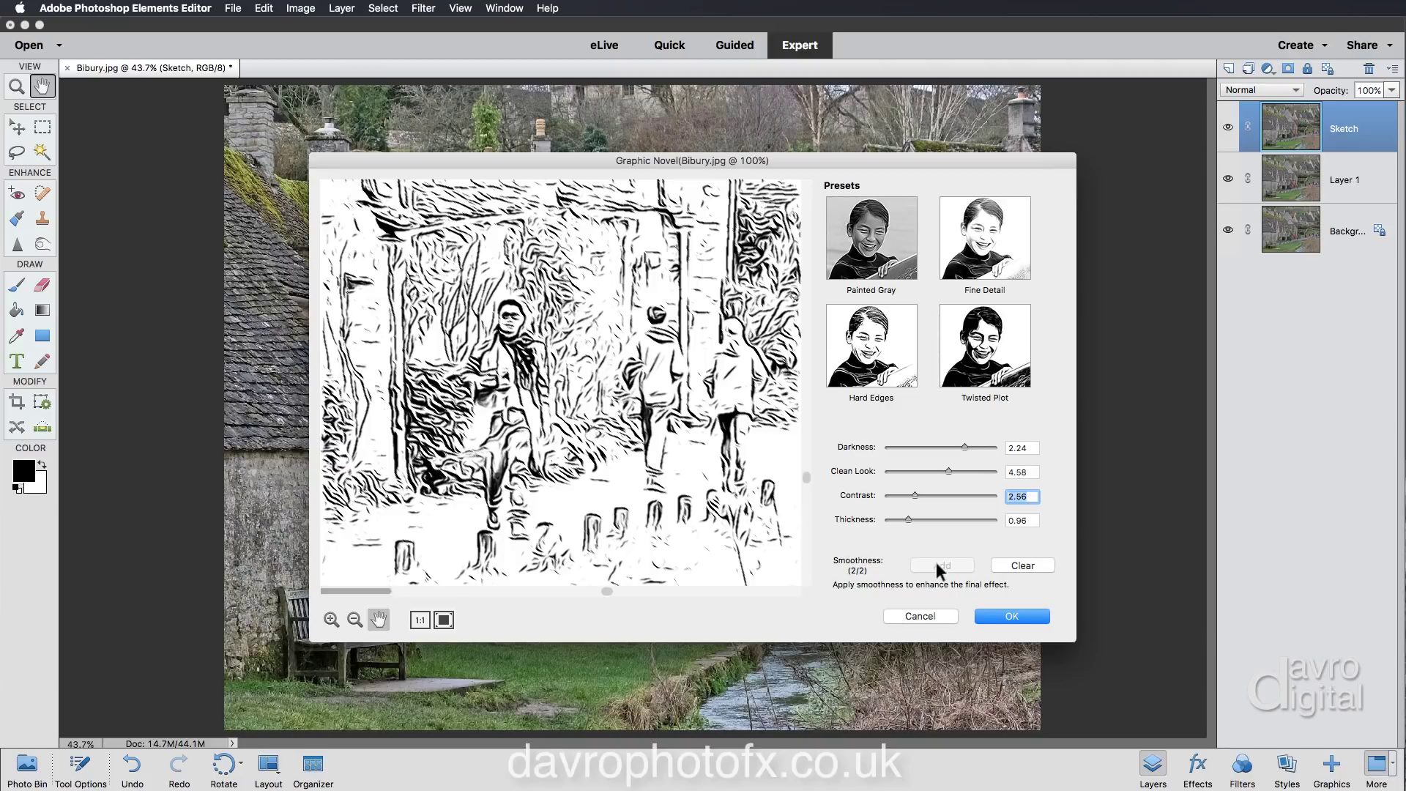
left_click(1021, 565)
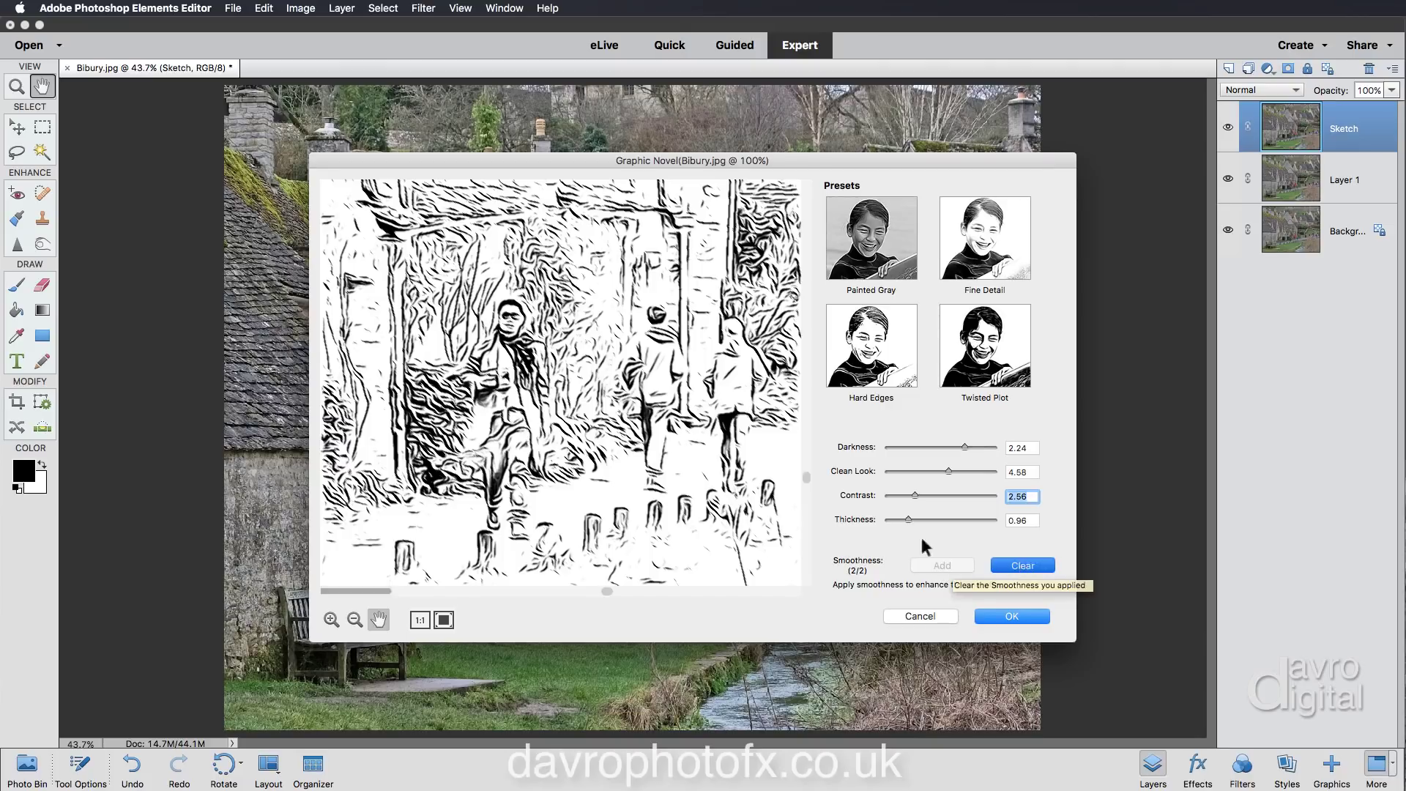
left_click(1014, 619)
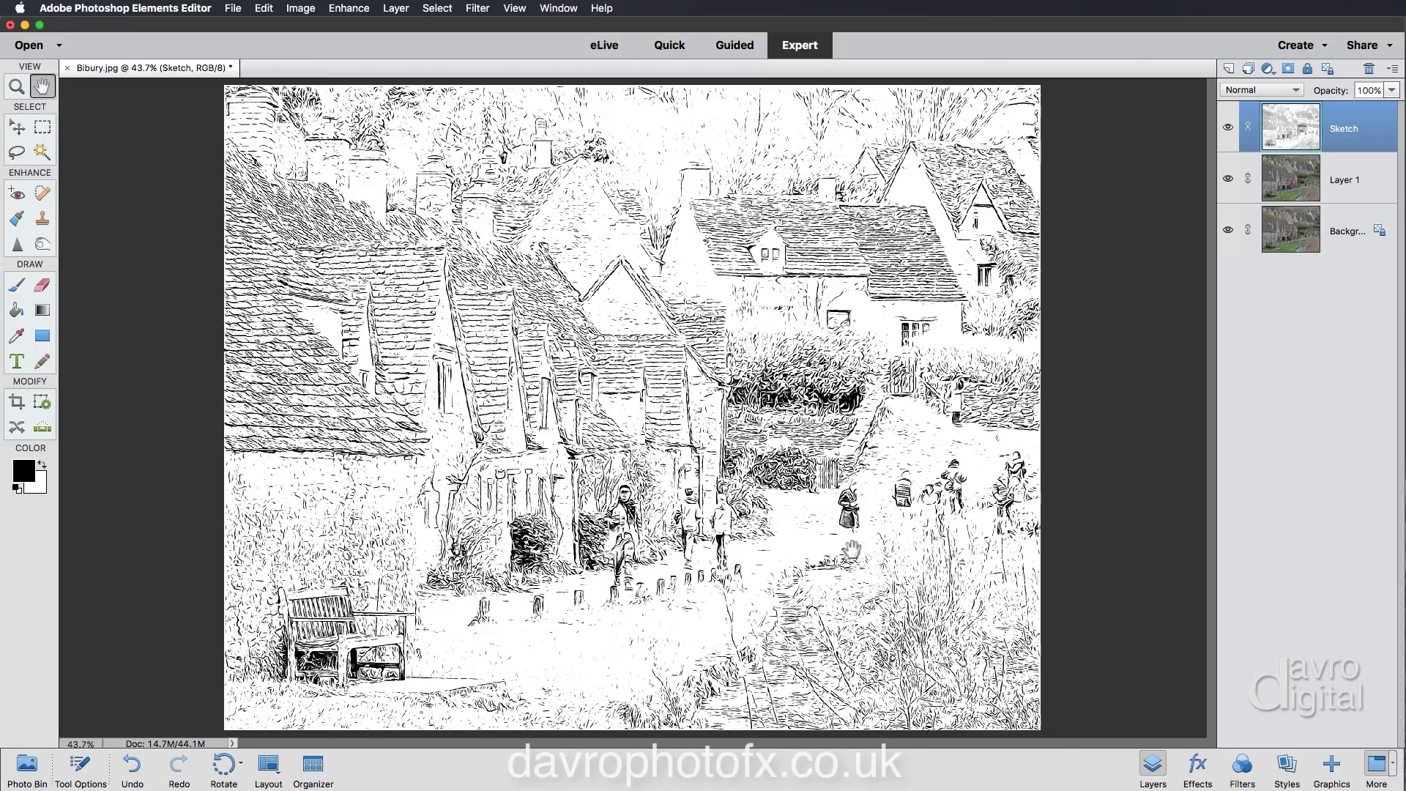
- Set the Sketch layer's blending mode to Soft Light, inspecting the picture at actual pixels
right_click(688, 407)
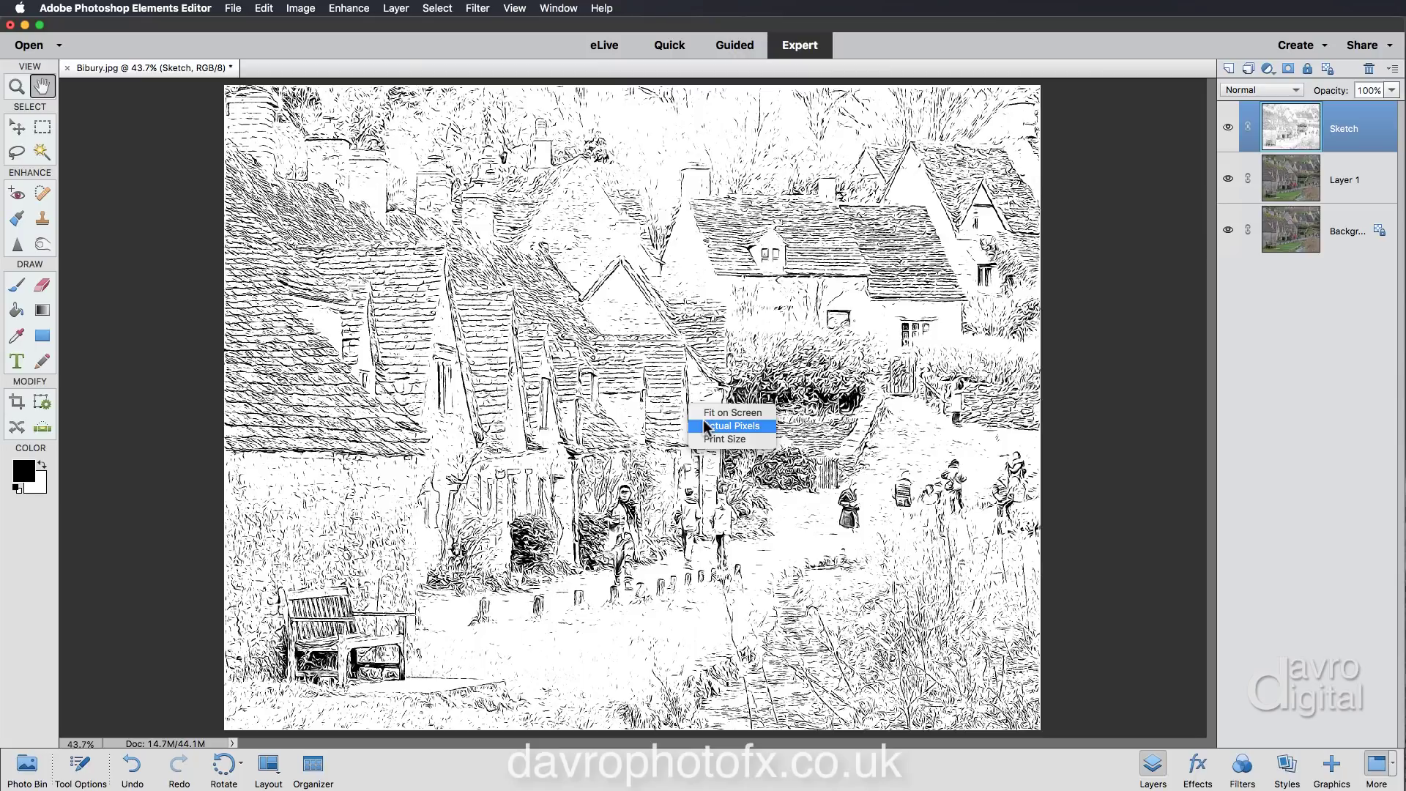
left_click(707, 426)
left_click_drag(694, 560, 591, 383)
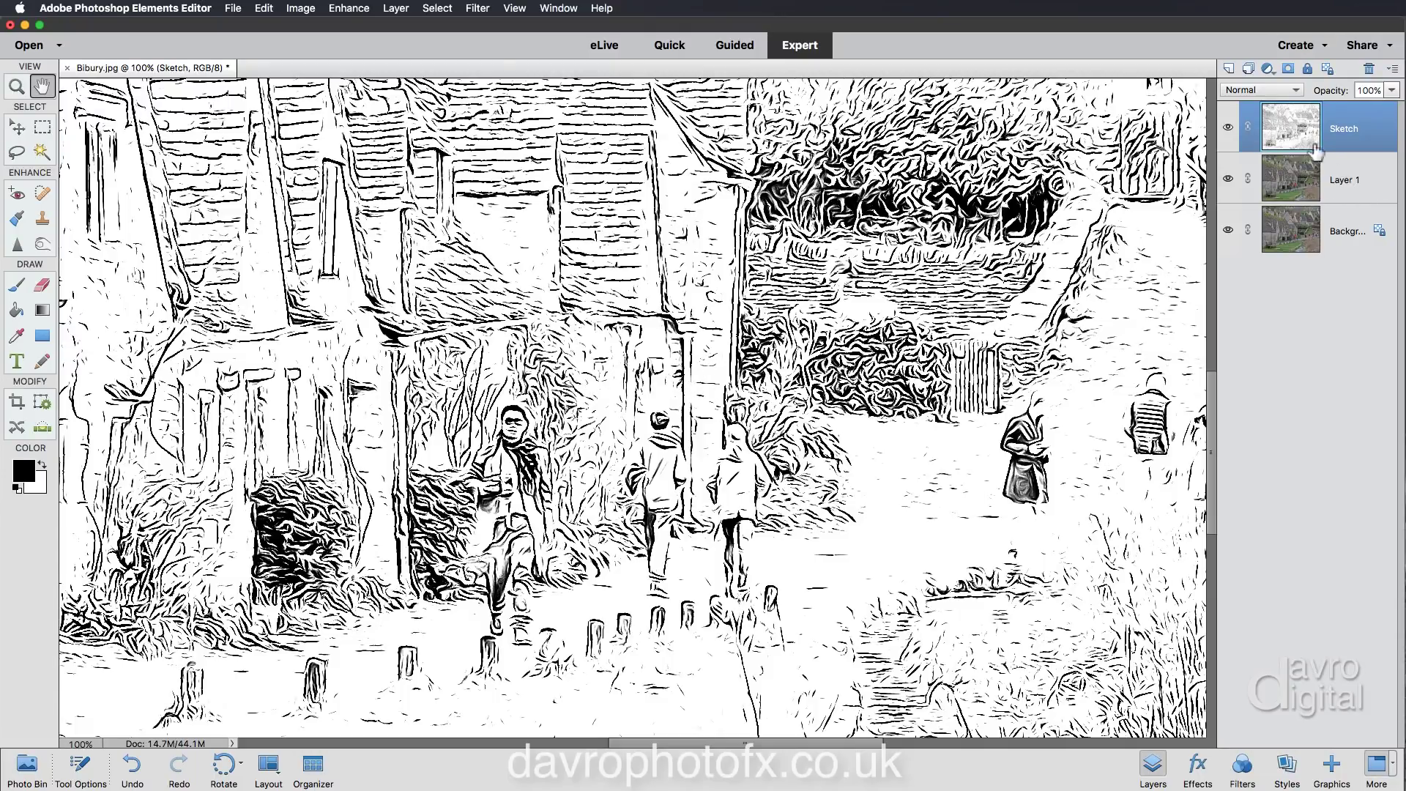
left_click(1278, 91)
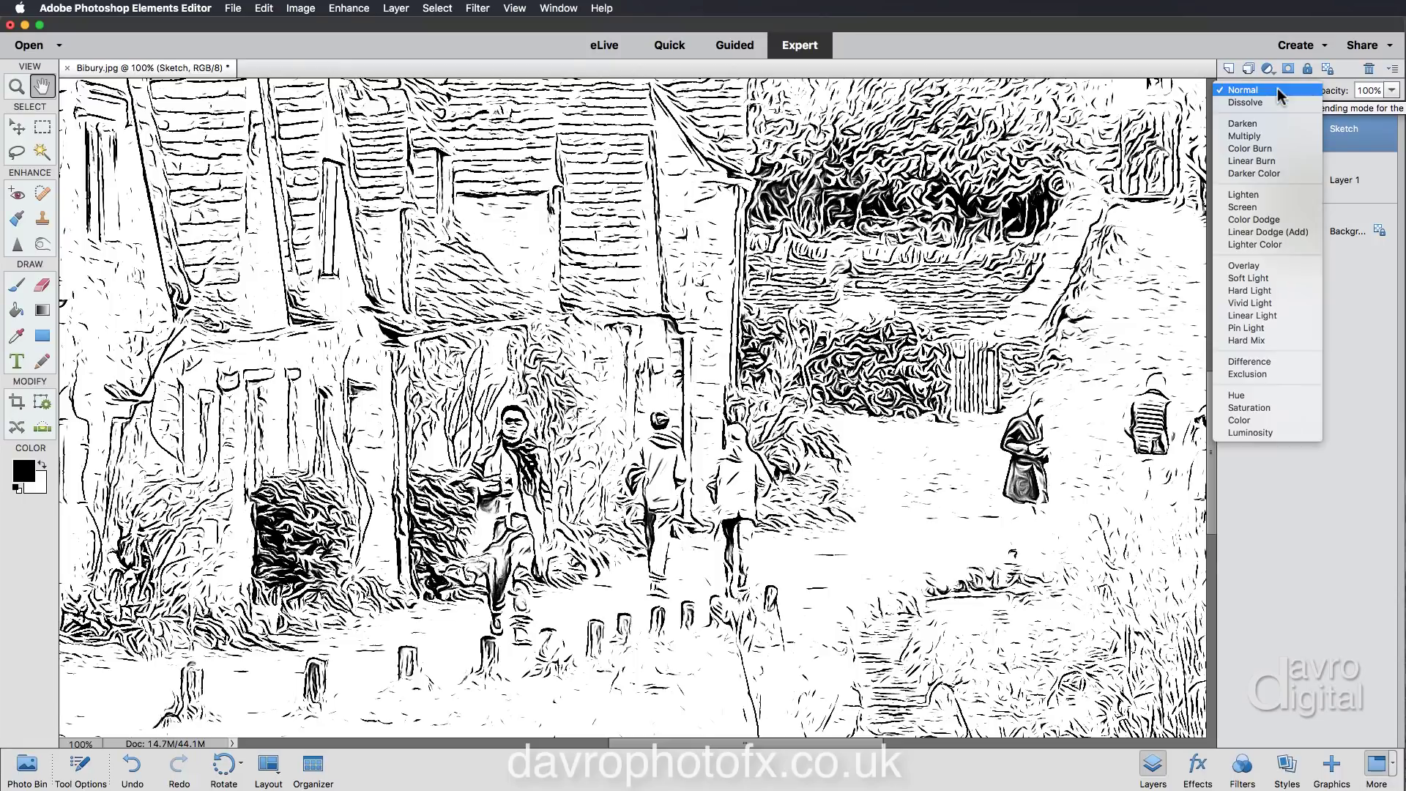
left_click(1263, 278)
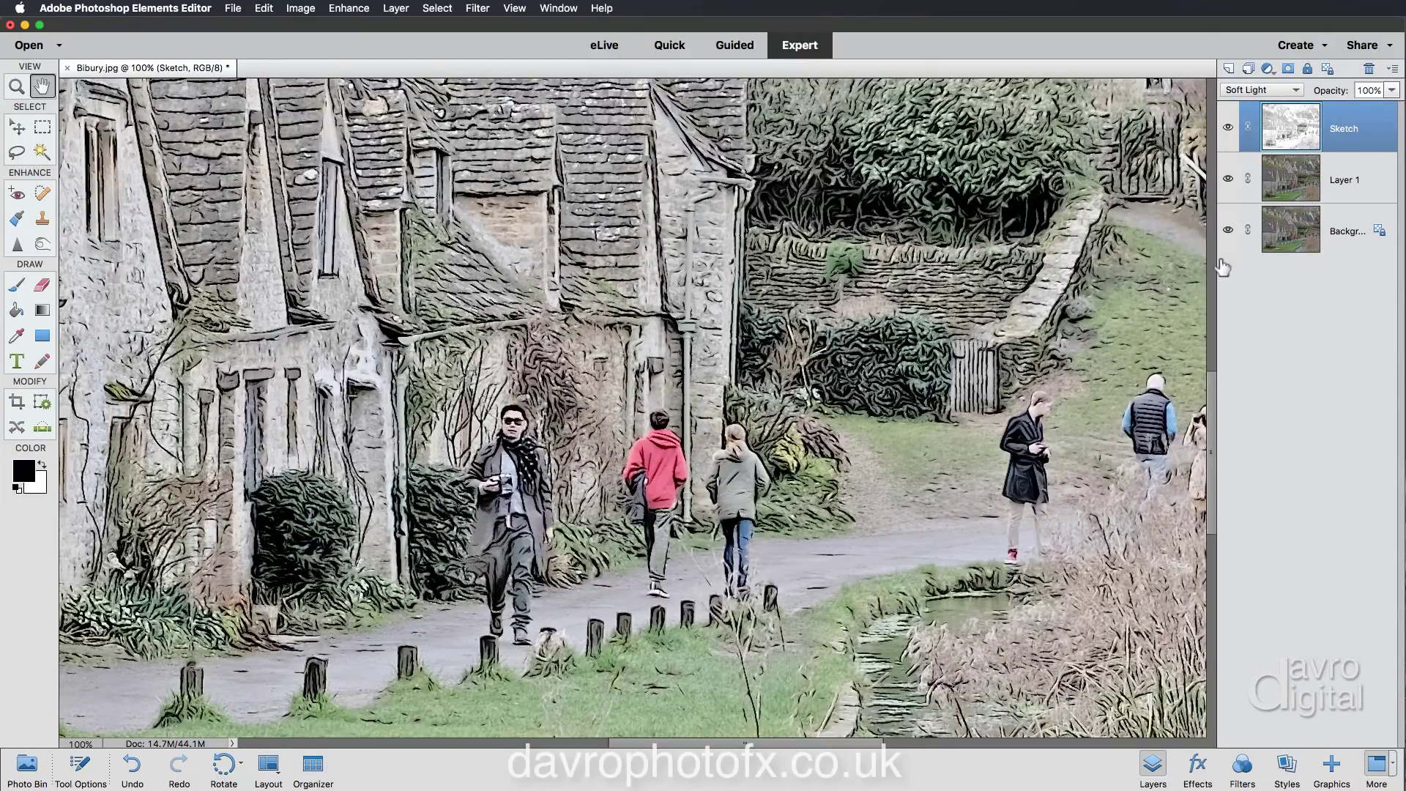
- Open the Filter Gallery on Layer 1 and choose the artistic Cutout filter
left_click(1362, 189)
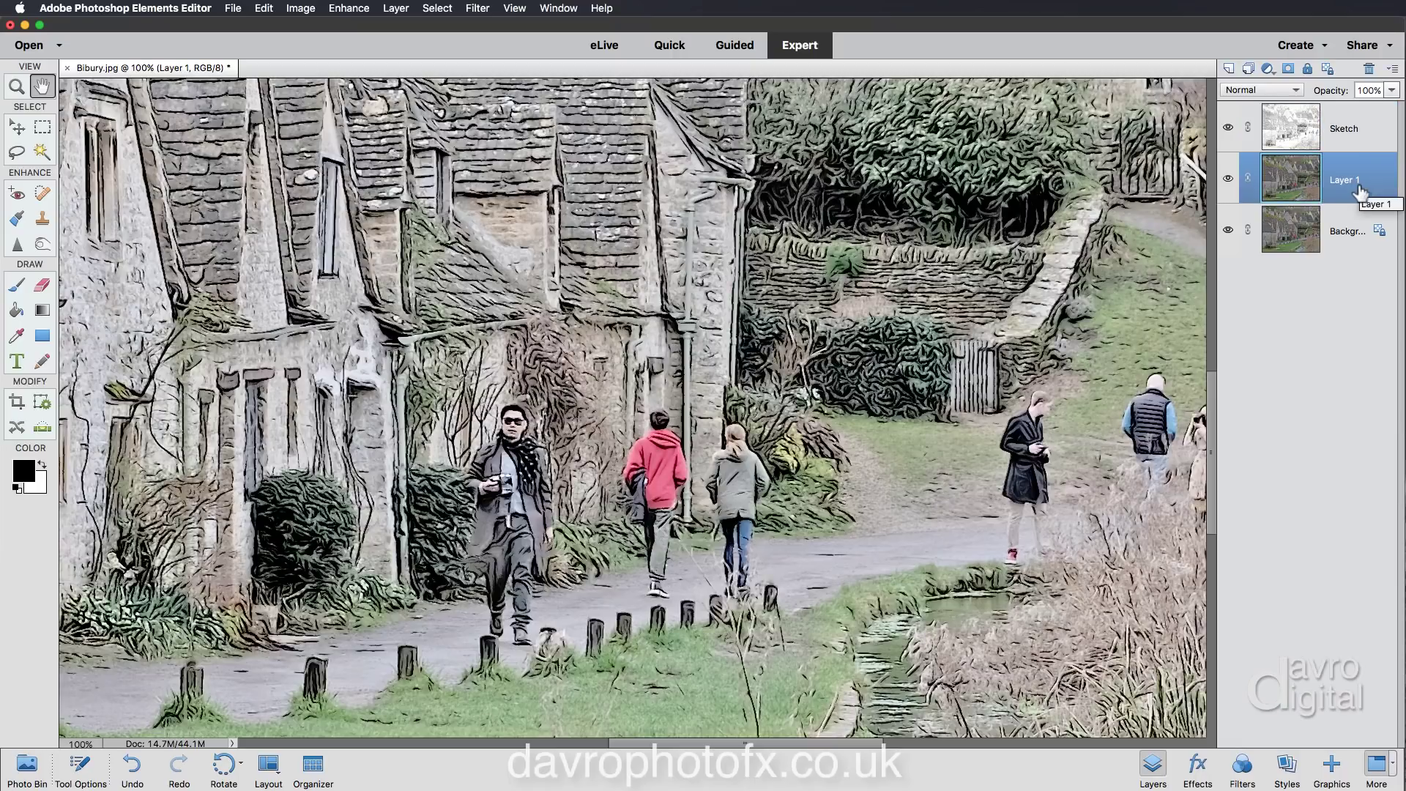
left_click(477, 9)
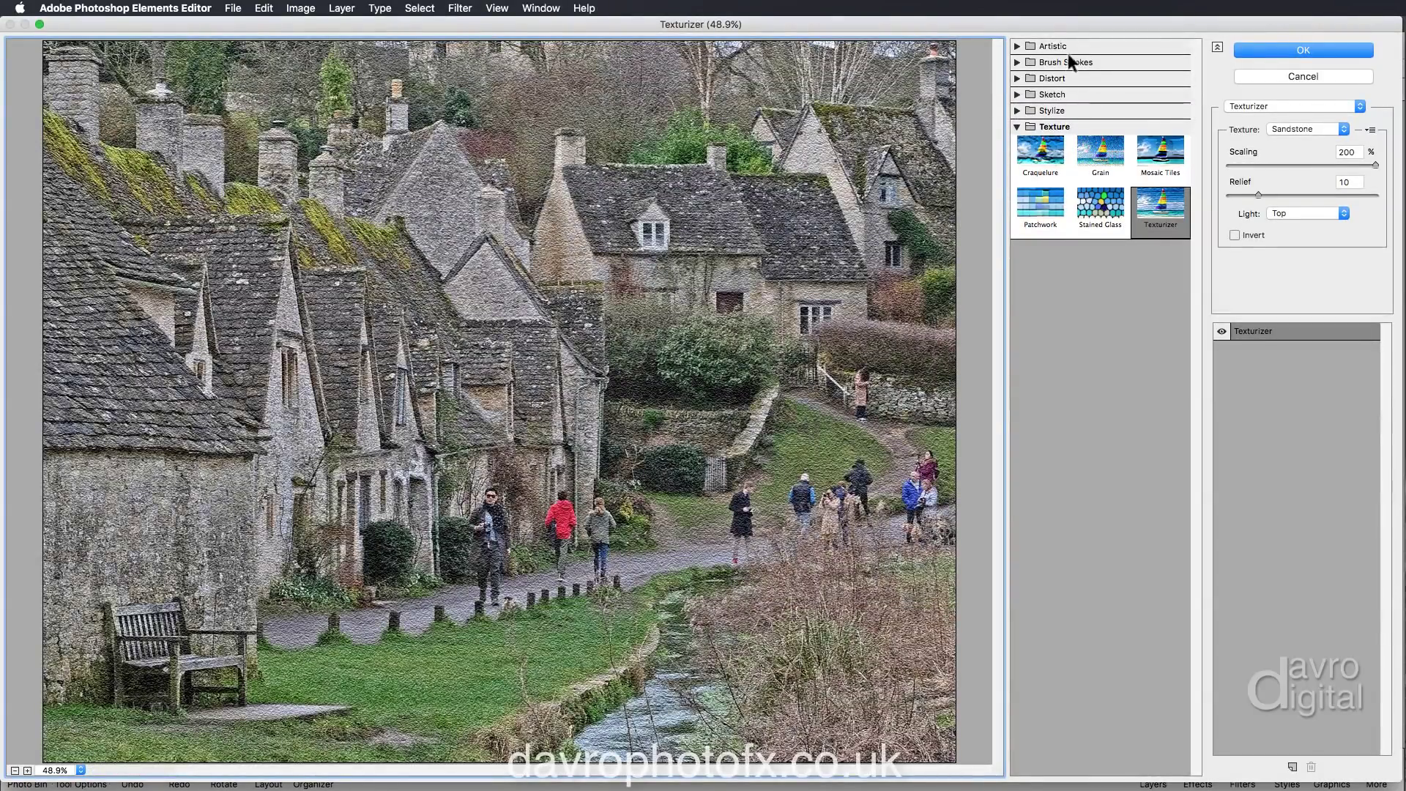
left_click(1070, 46)
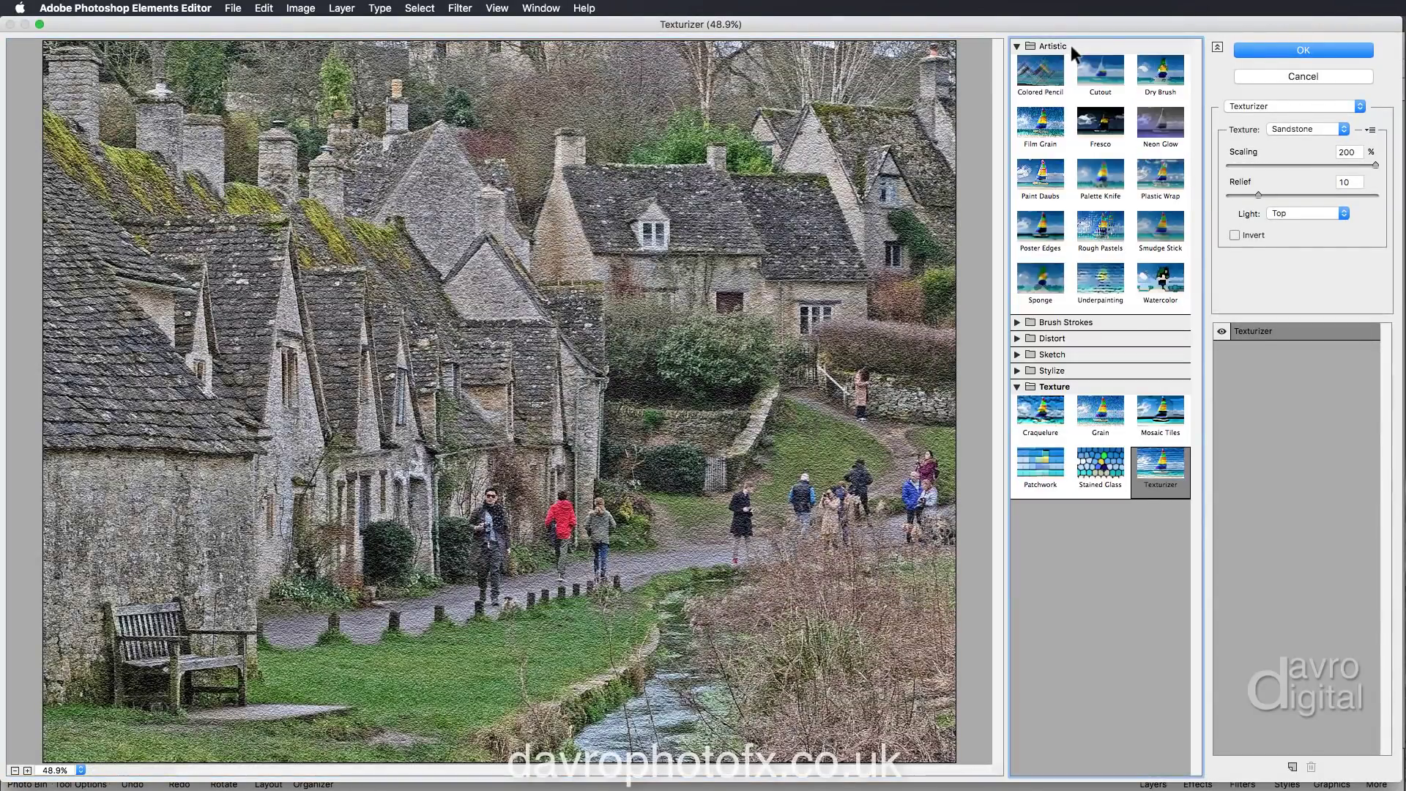
left_click(1099, 75)
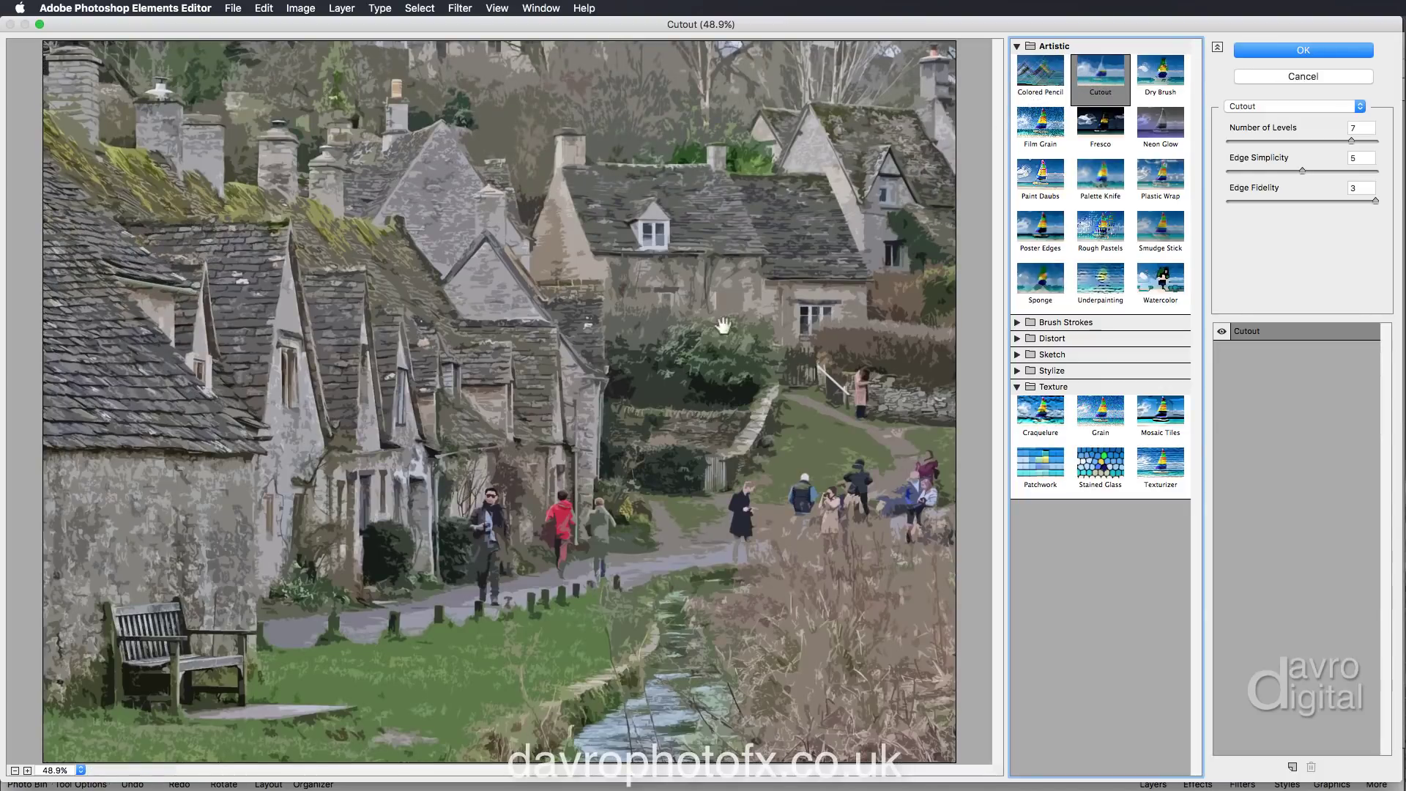
- Set the Cutout filter's Edge Simplicity to 4 and Number of Levels to 7, judging the people at 100%
right_click(537, 291)
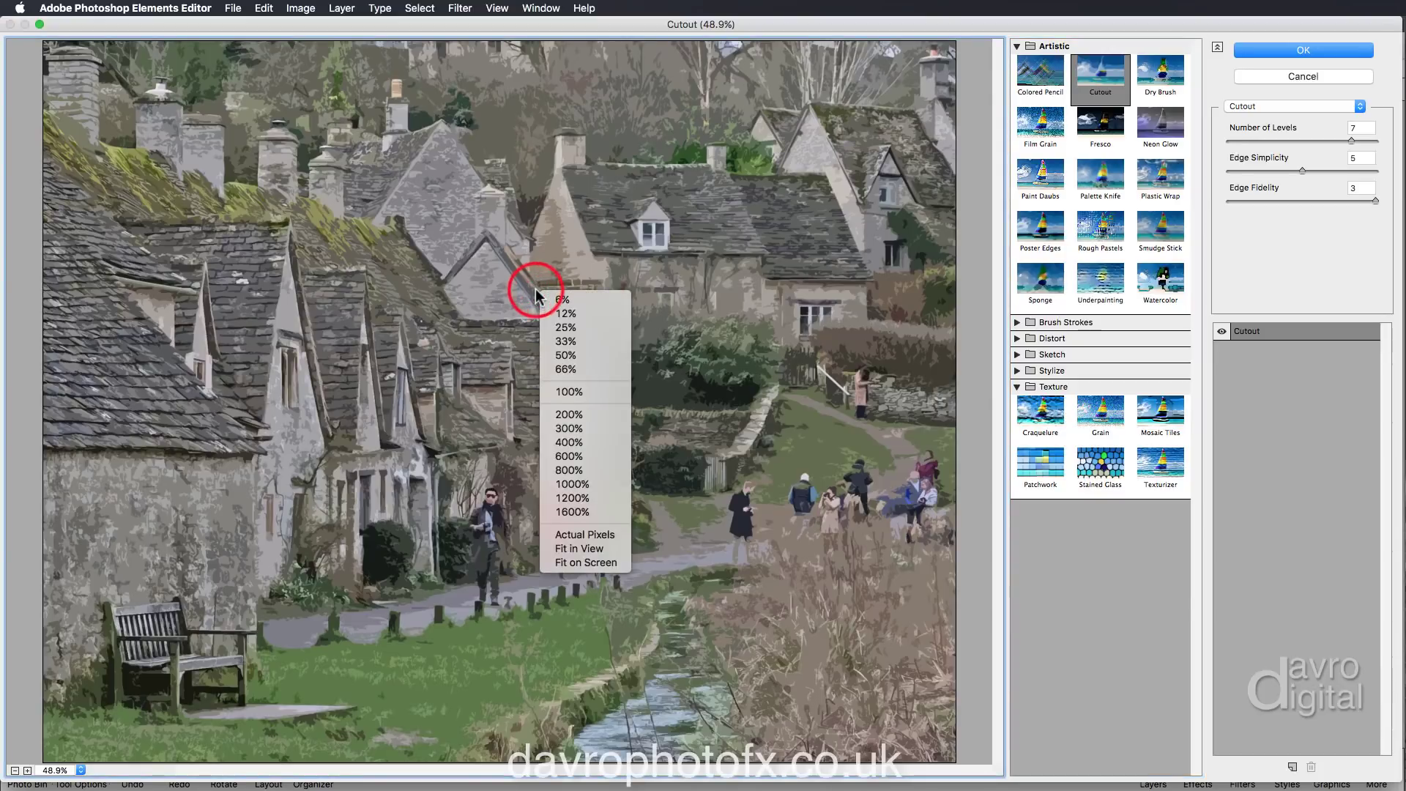
left_click(573, 393)
left_click_drag(656, 491, 384, 254)
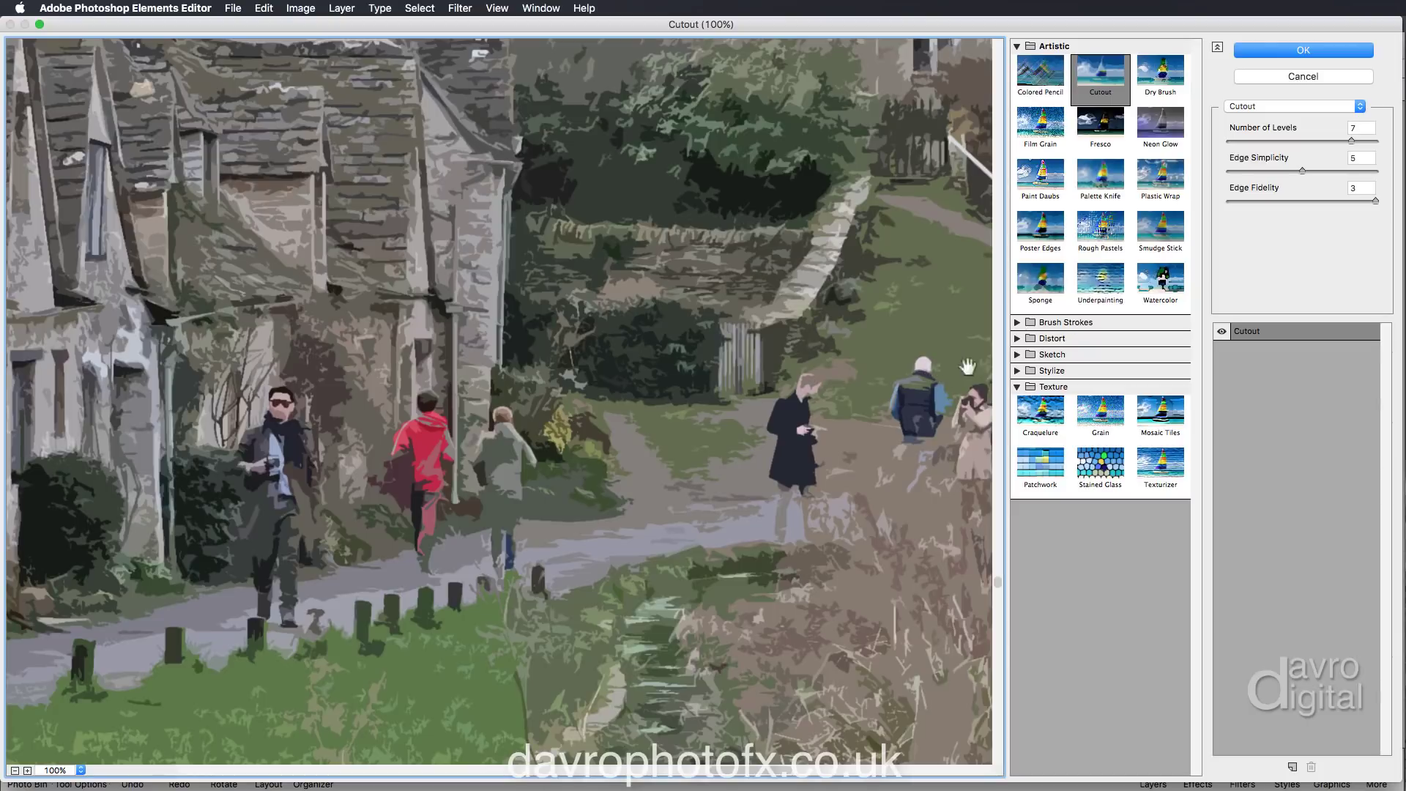
left_click(1335, 139)
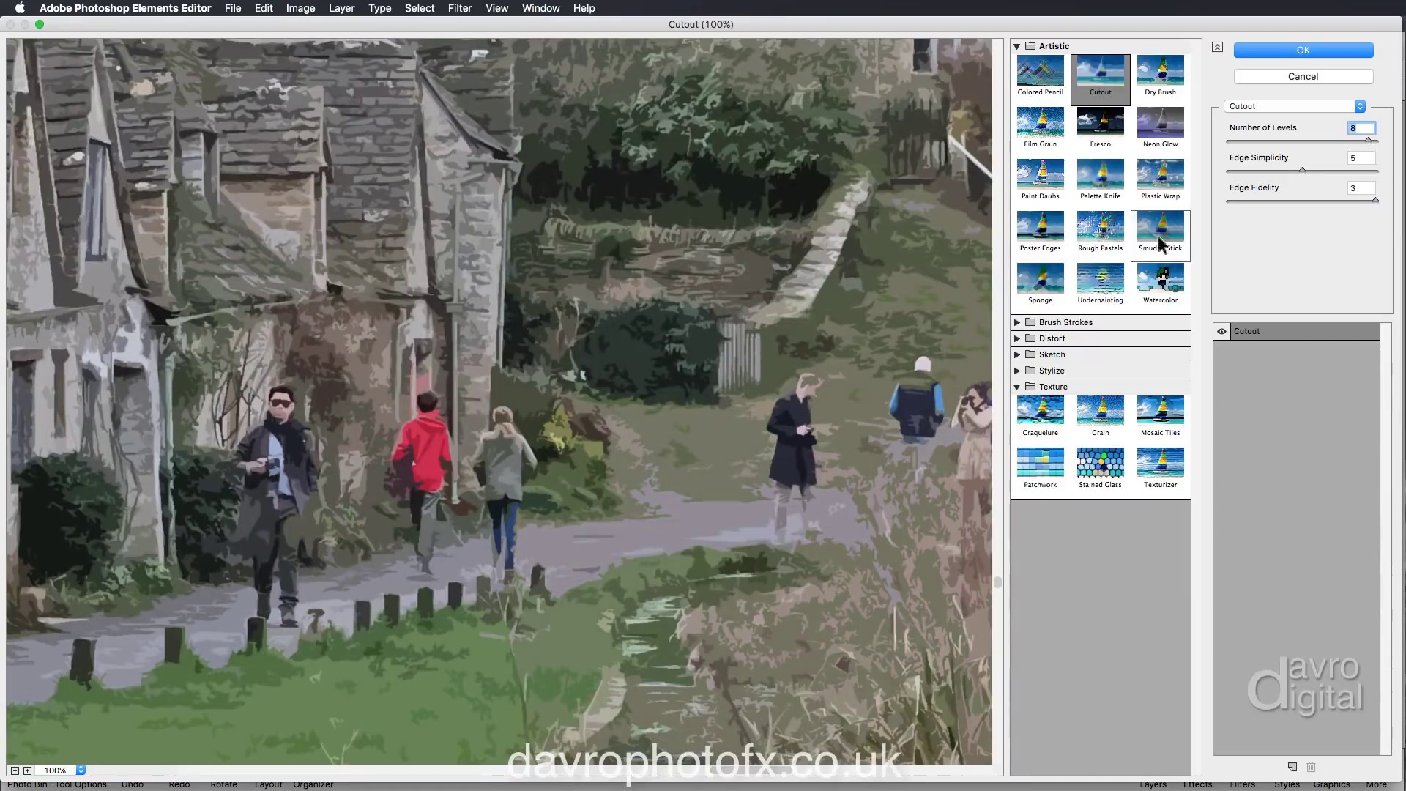
left_click_drag(839, 398, 638, 359)
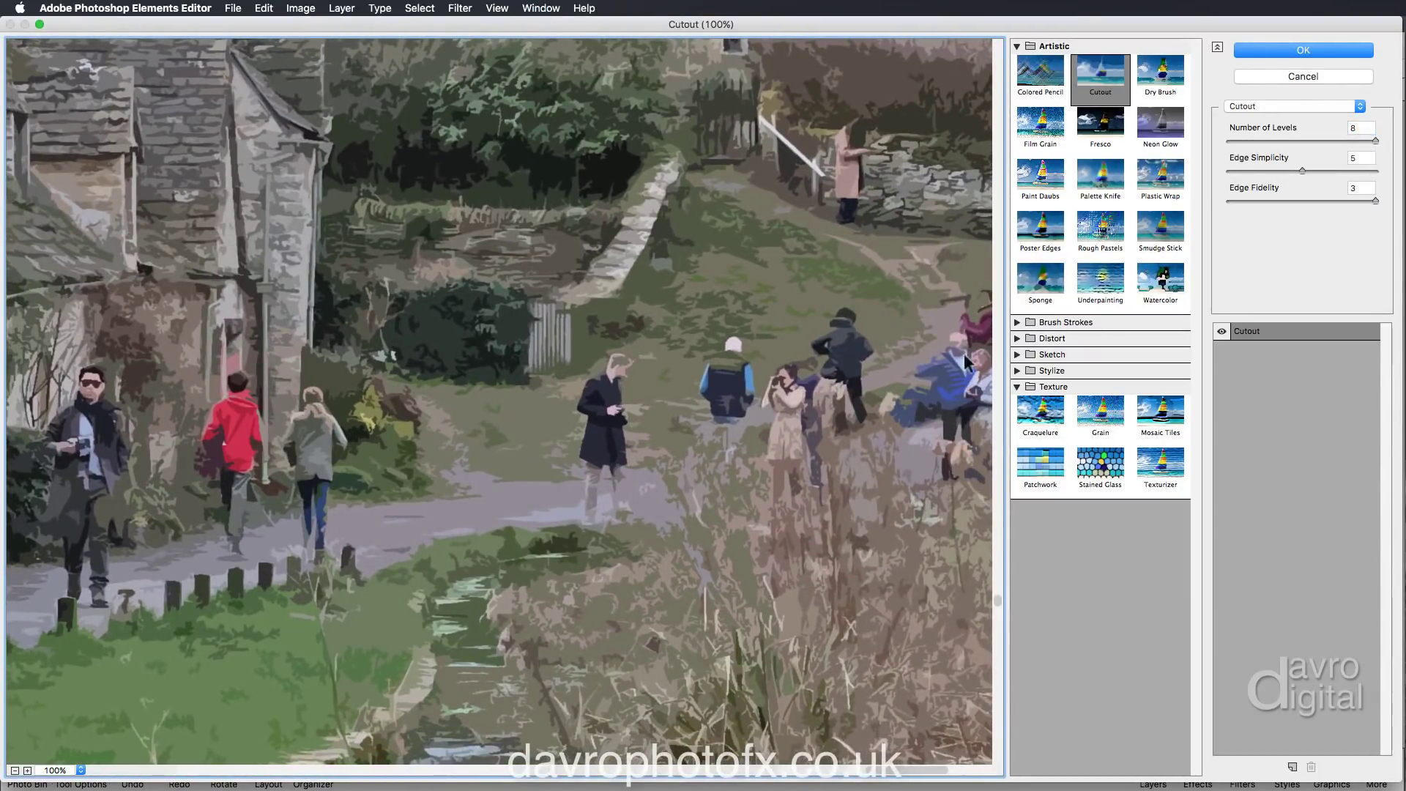
left_click(1290, 171)
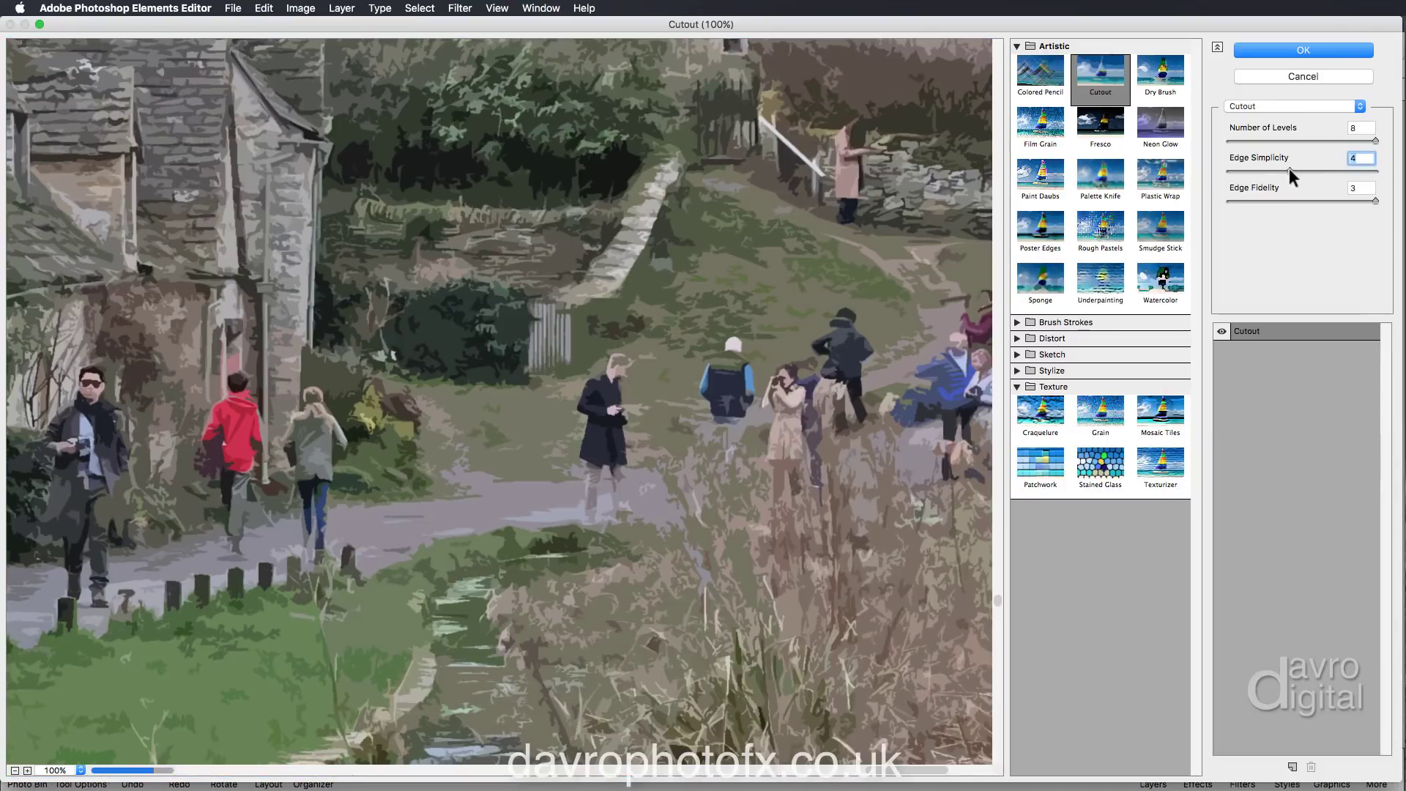
left_click(1349, 140)
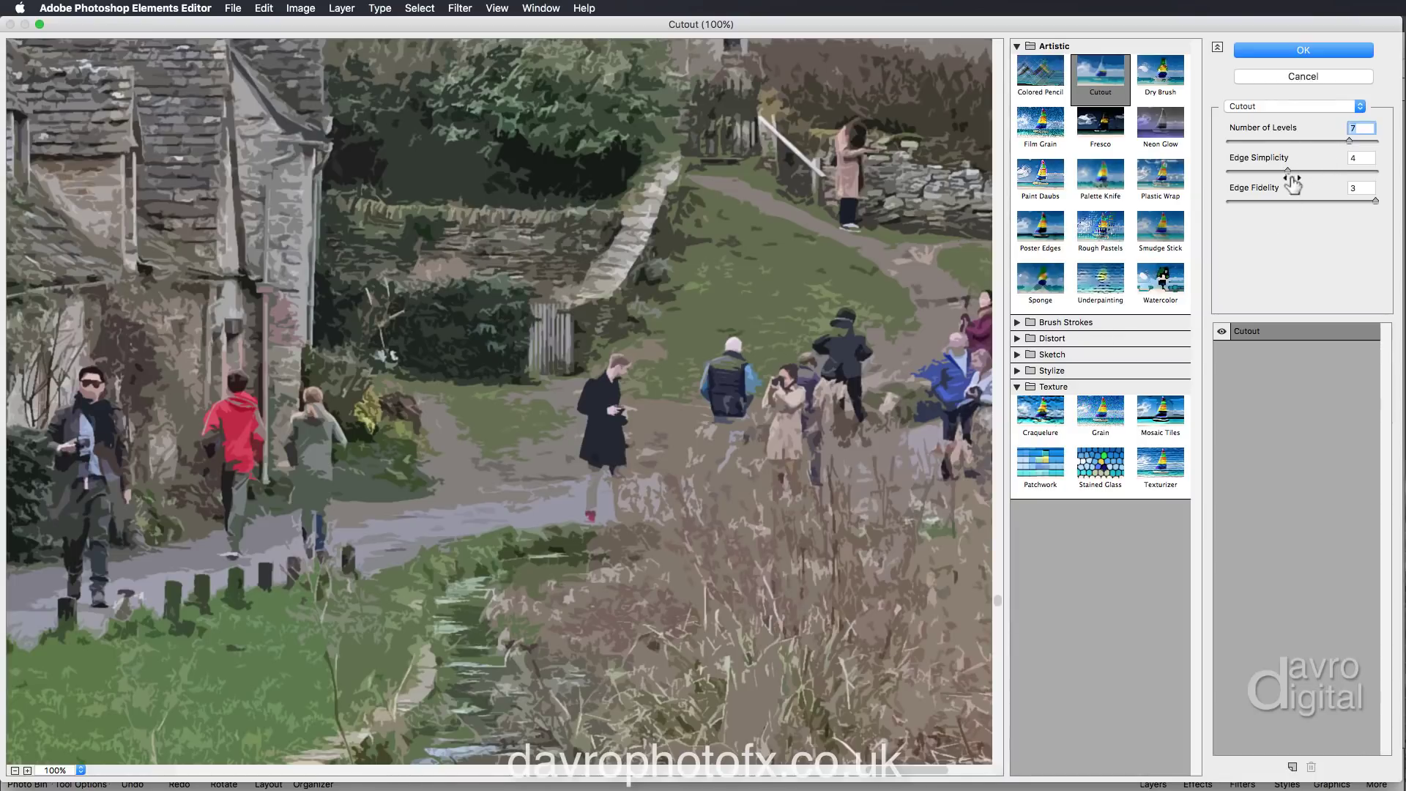
- Try the Cutout filter with Edge Fidelity 2 and several Edge Simplicity values between 7 and 3
left_click(1321, 199)
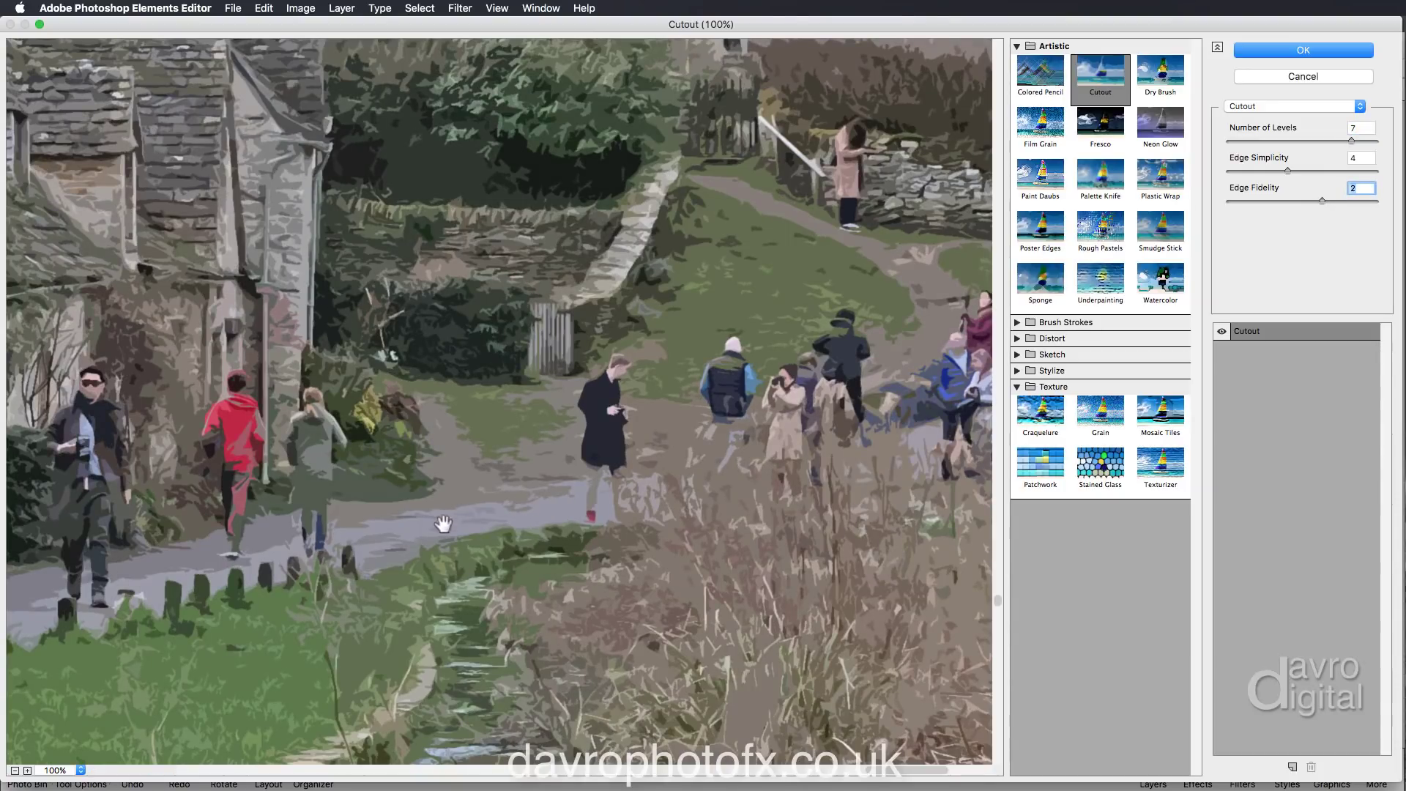
left_click_drag(443, 523, 578, 580)
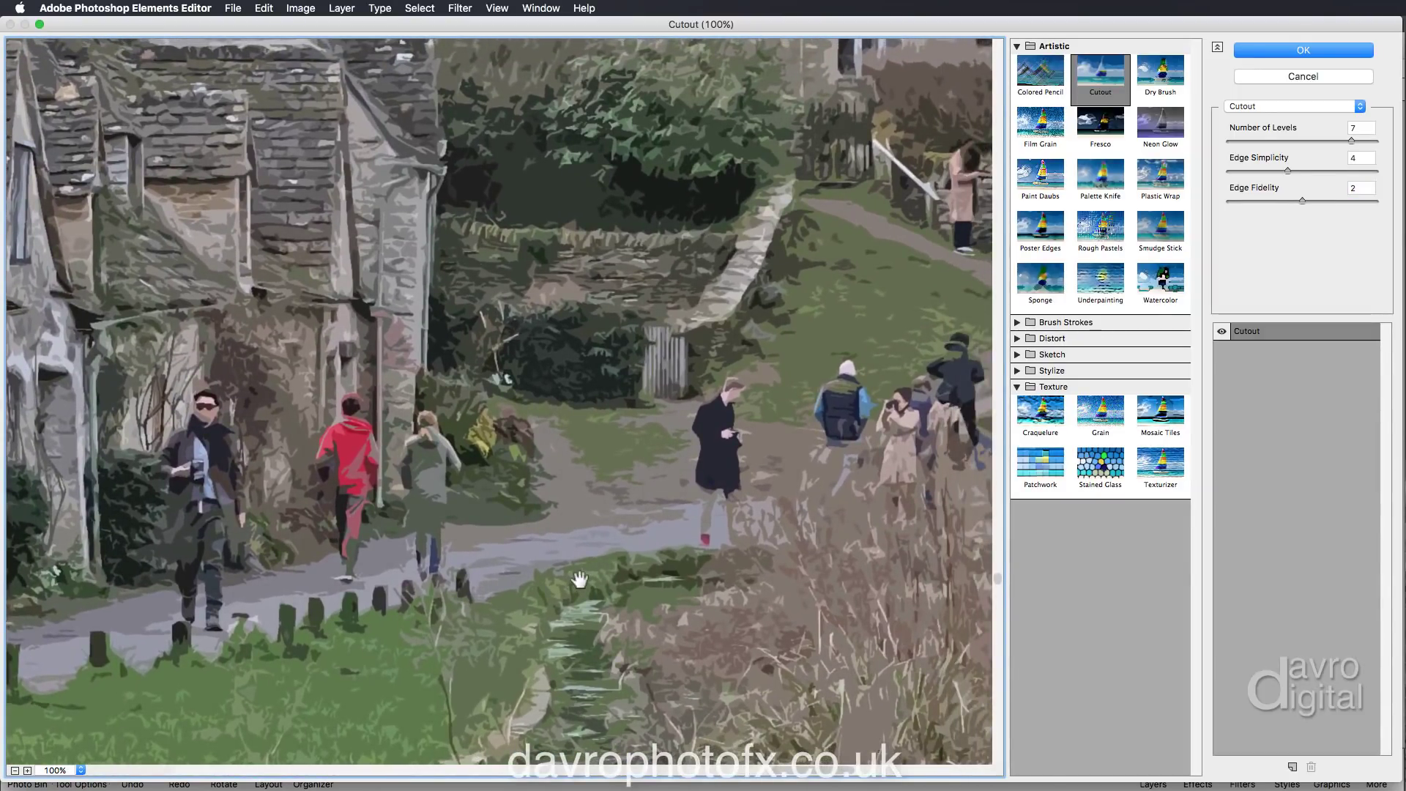
left_click(1326, 170)
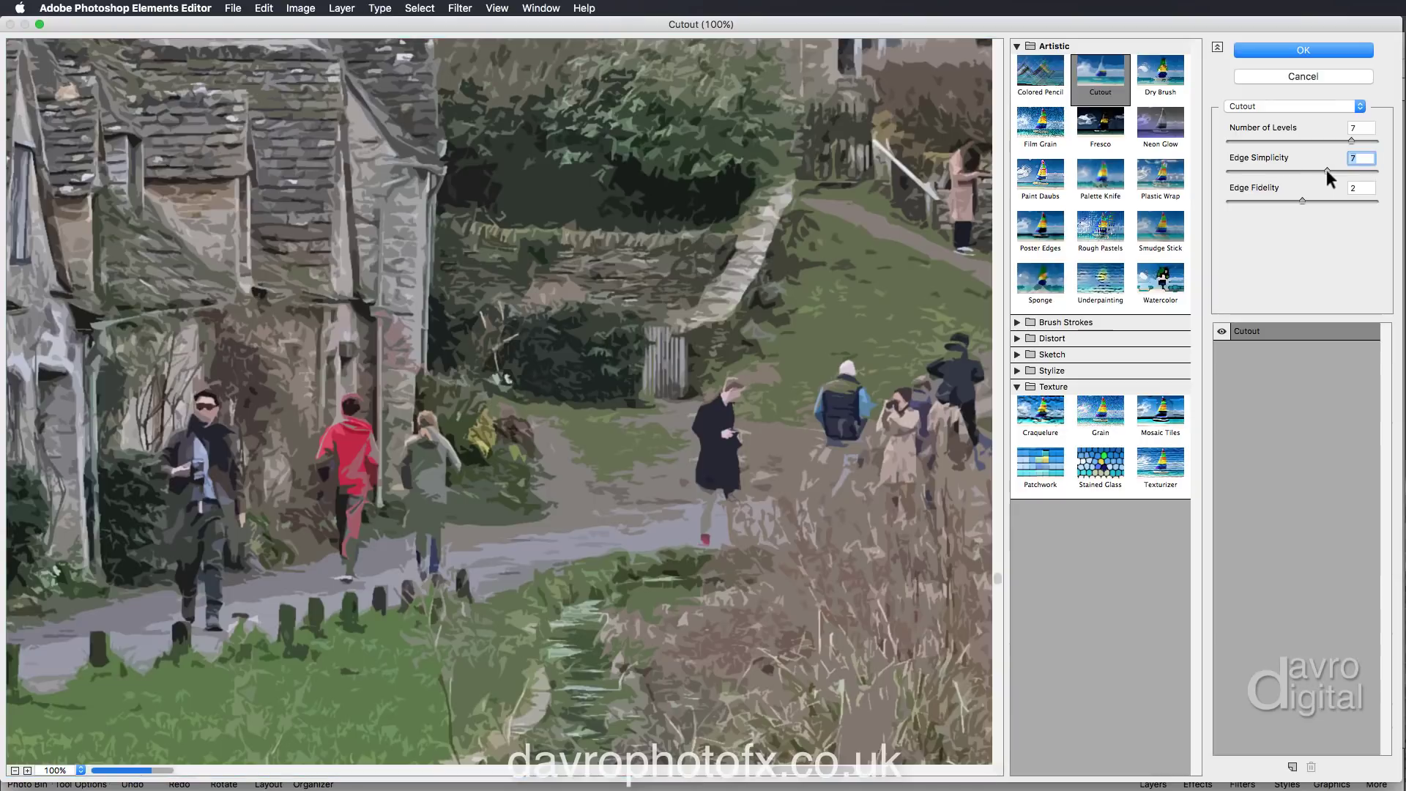
left_click(1301, 170)
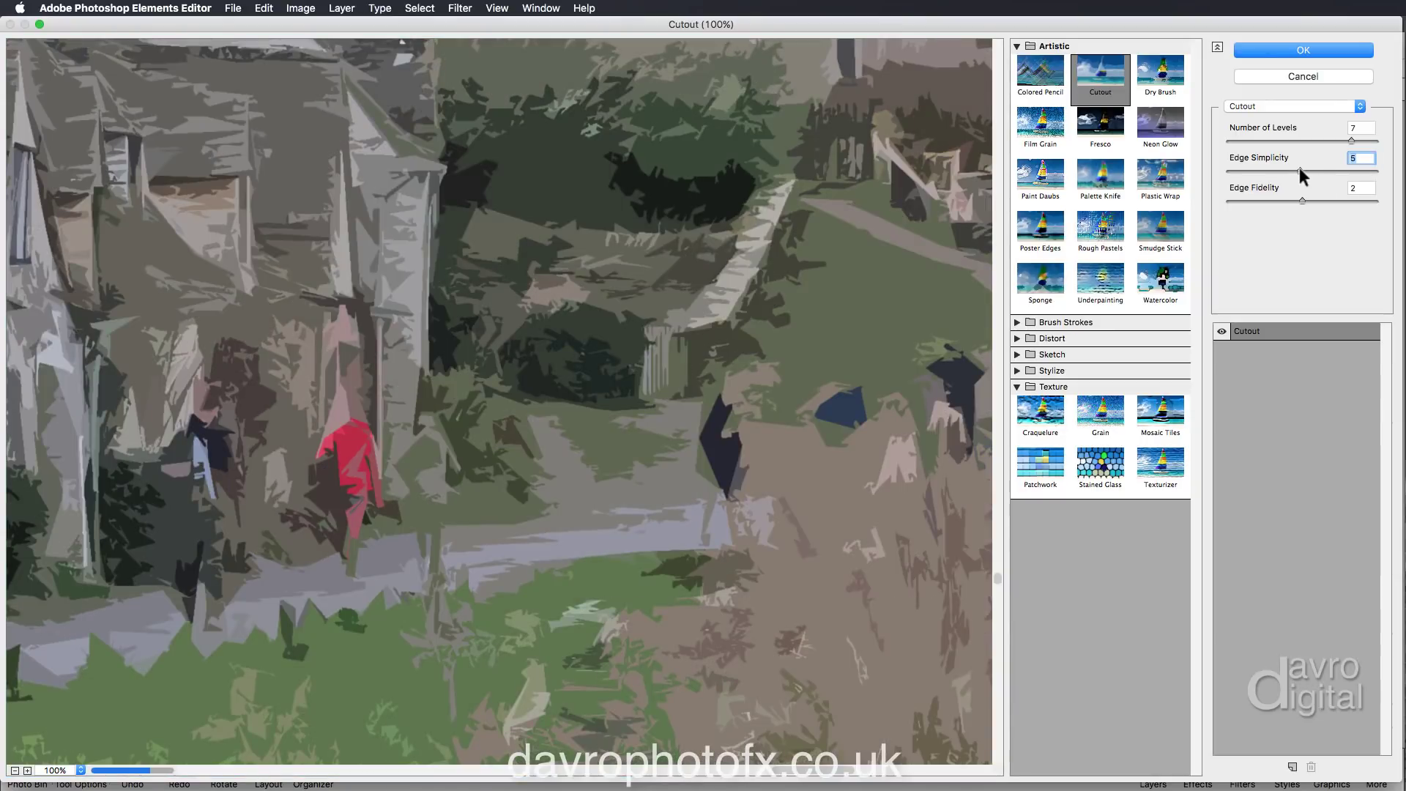
left_click(1285, 170)
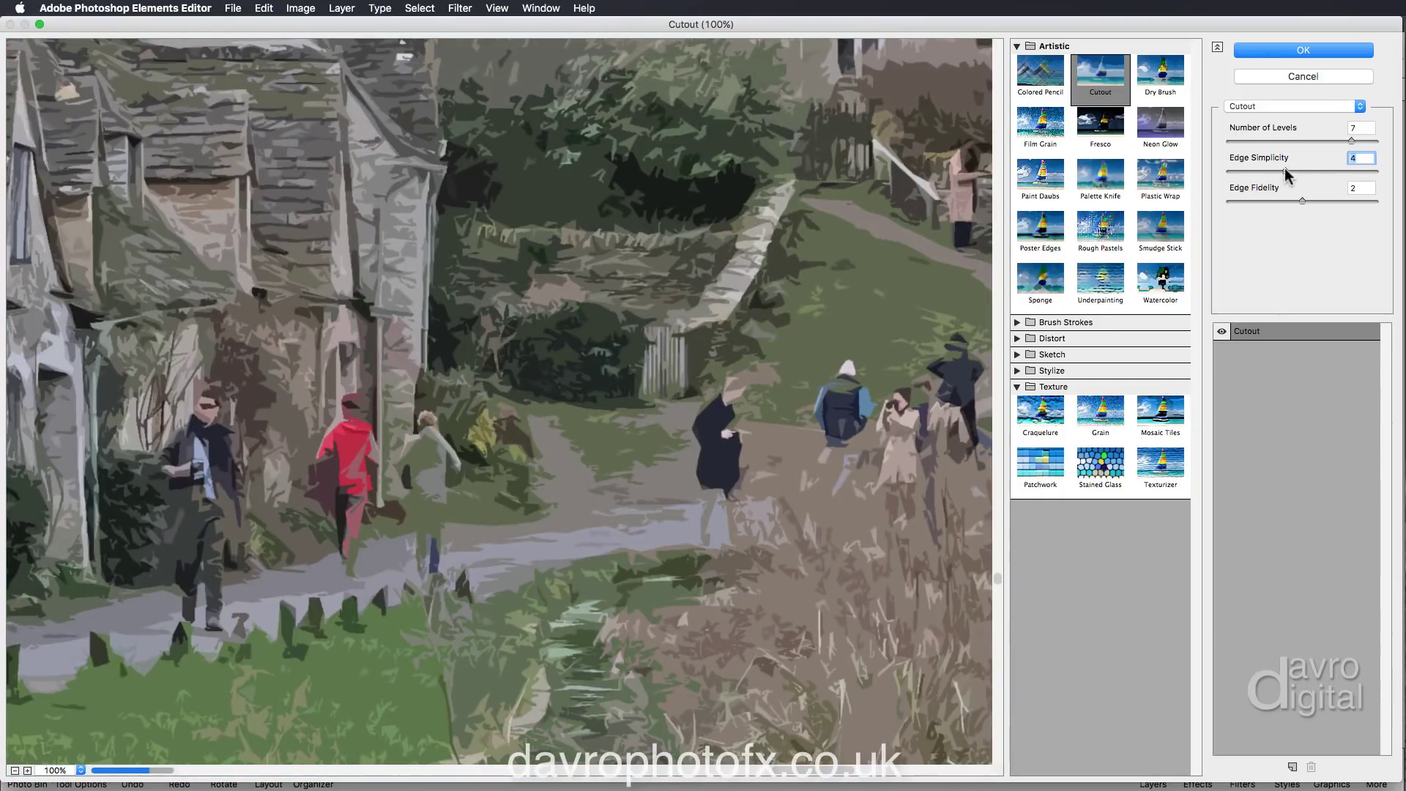
left_click(1272, 170)
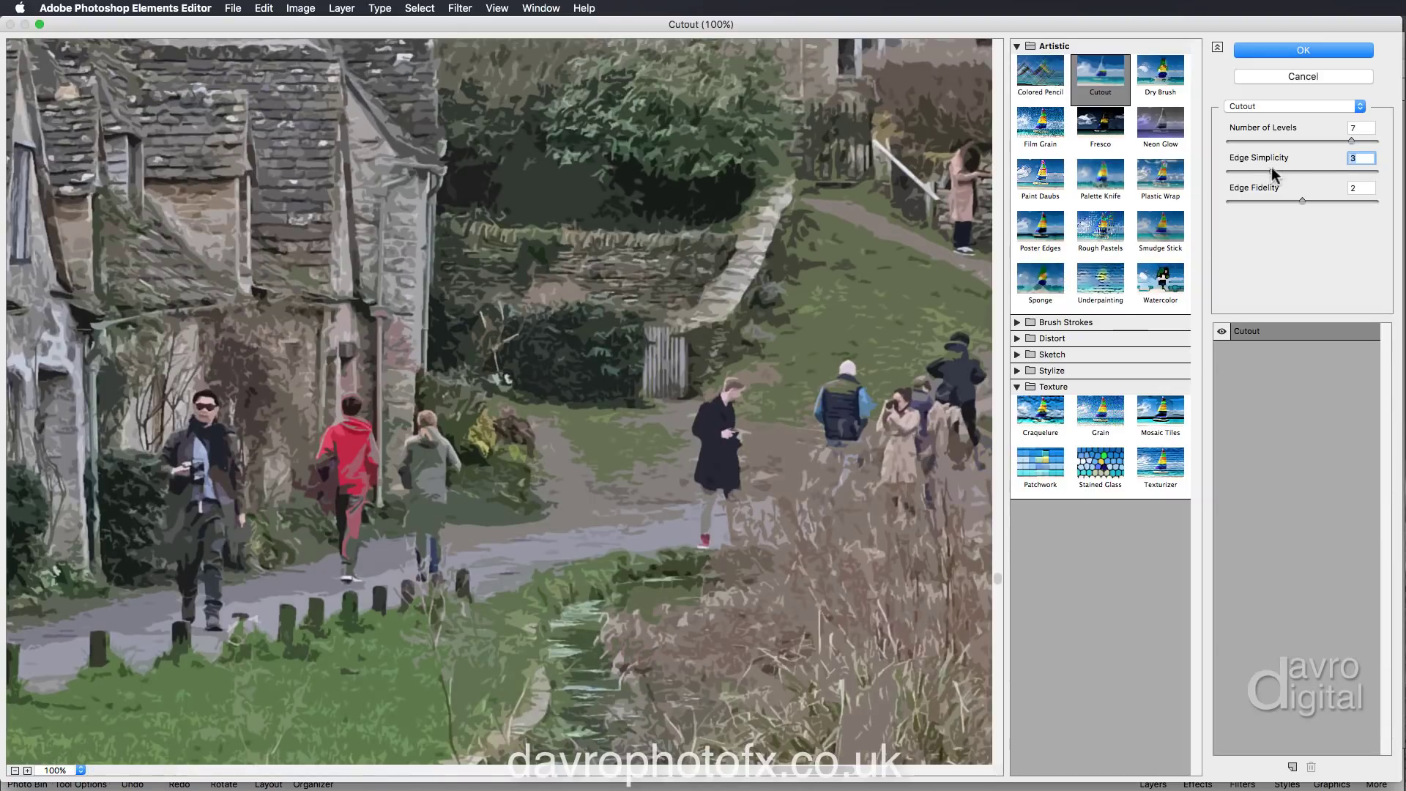
left_click_drag(747, 487, 597, 454)
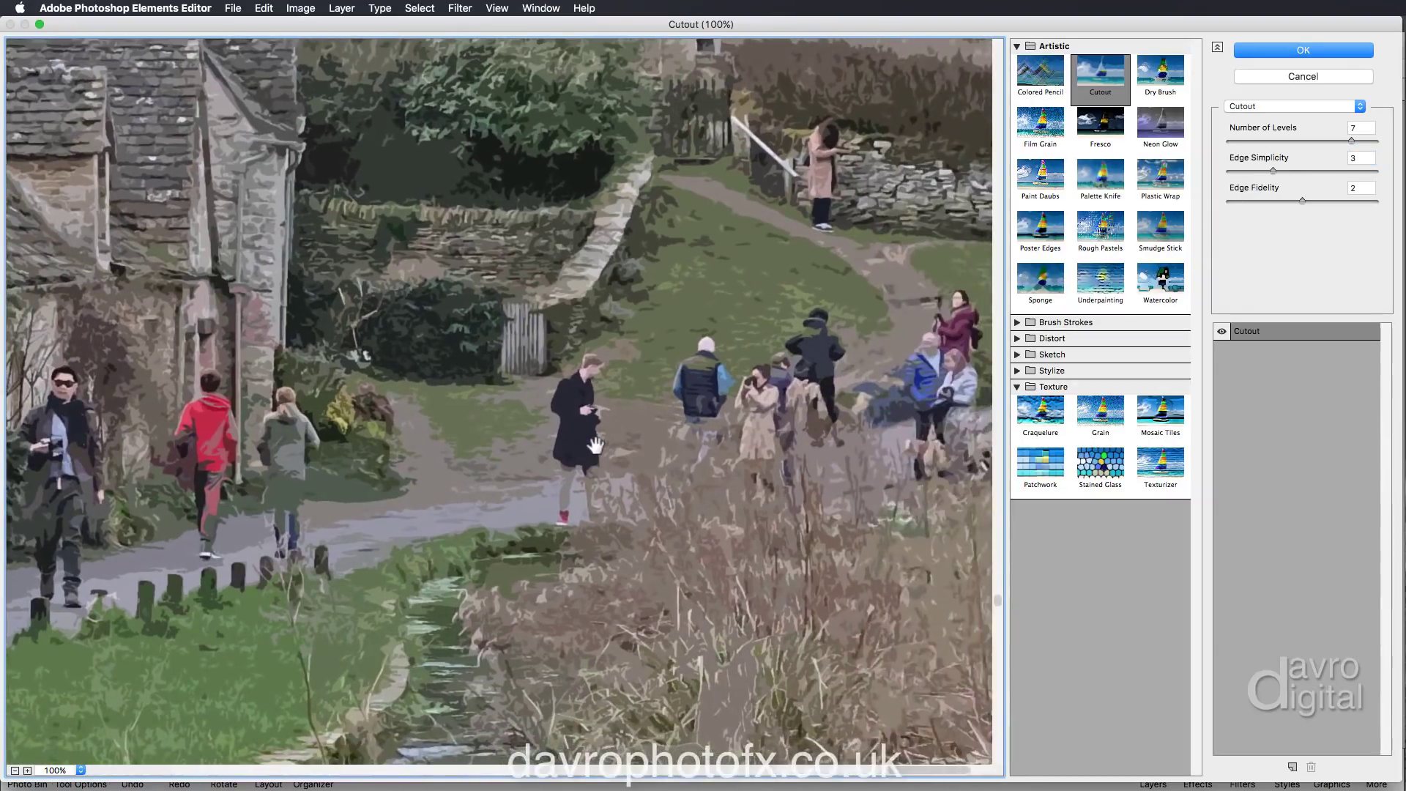
- Set the Cutout filter's Edge Simplicity to 4 and Edge Fidelity to 3, and apply it to Layer 1
left_click(1308, 169)
left_click_drag(1305, 167, 1289, 169)
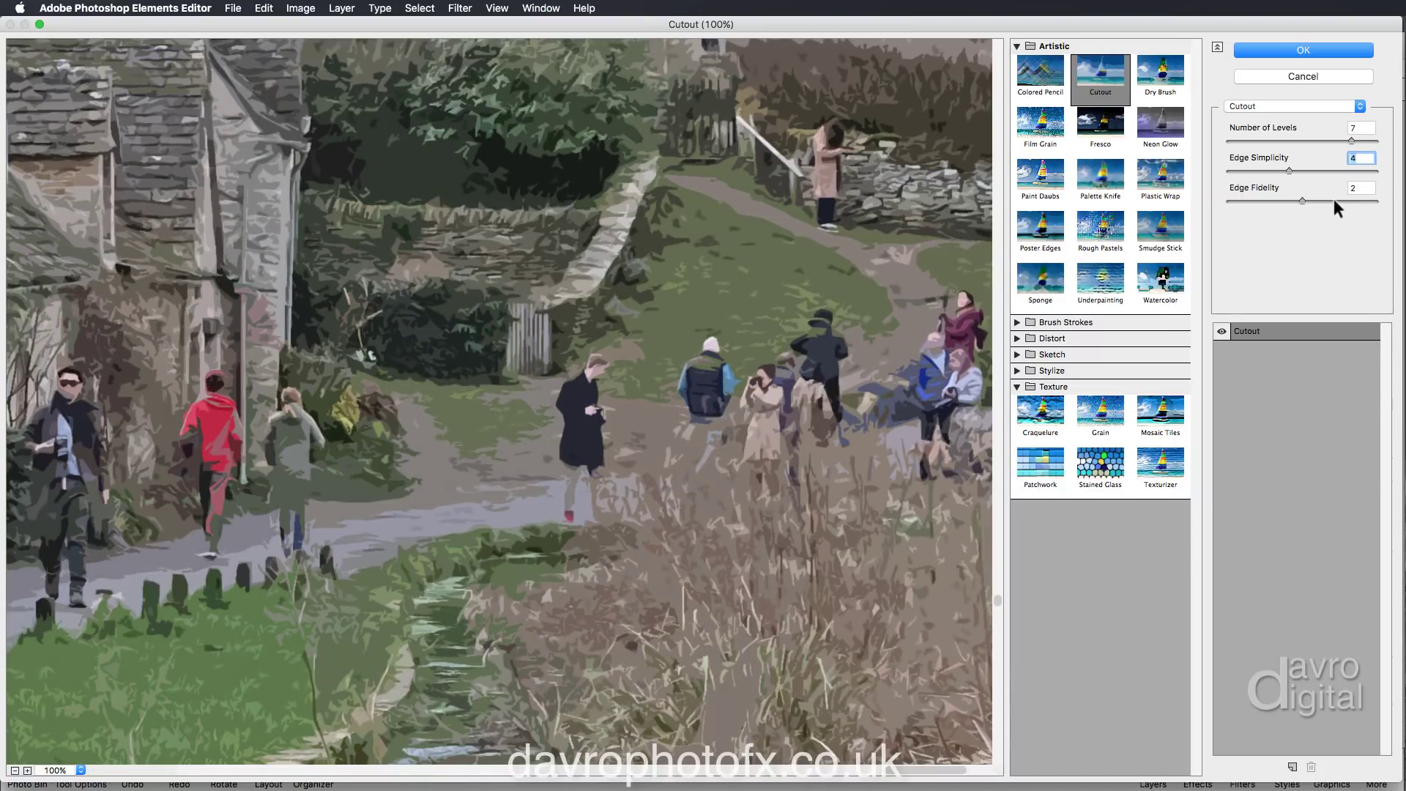
left_click(1374, 200)
left_click_drag(592, 469, 712, 418)
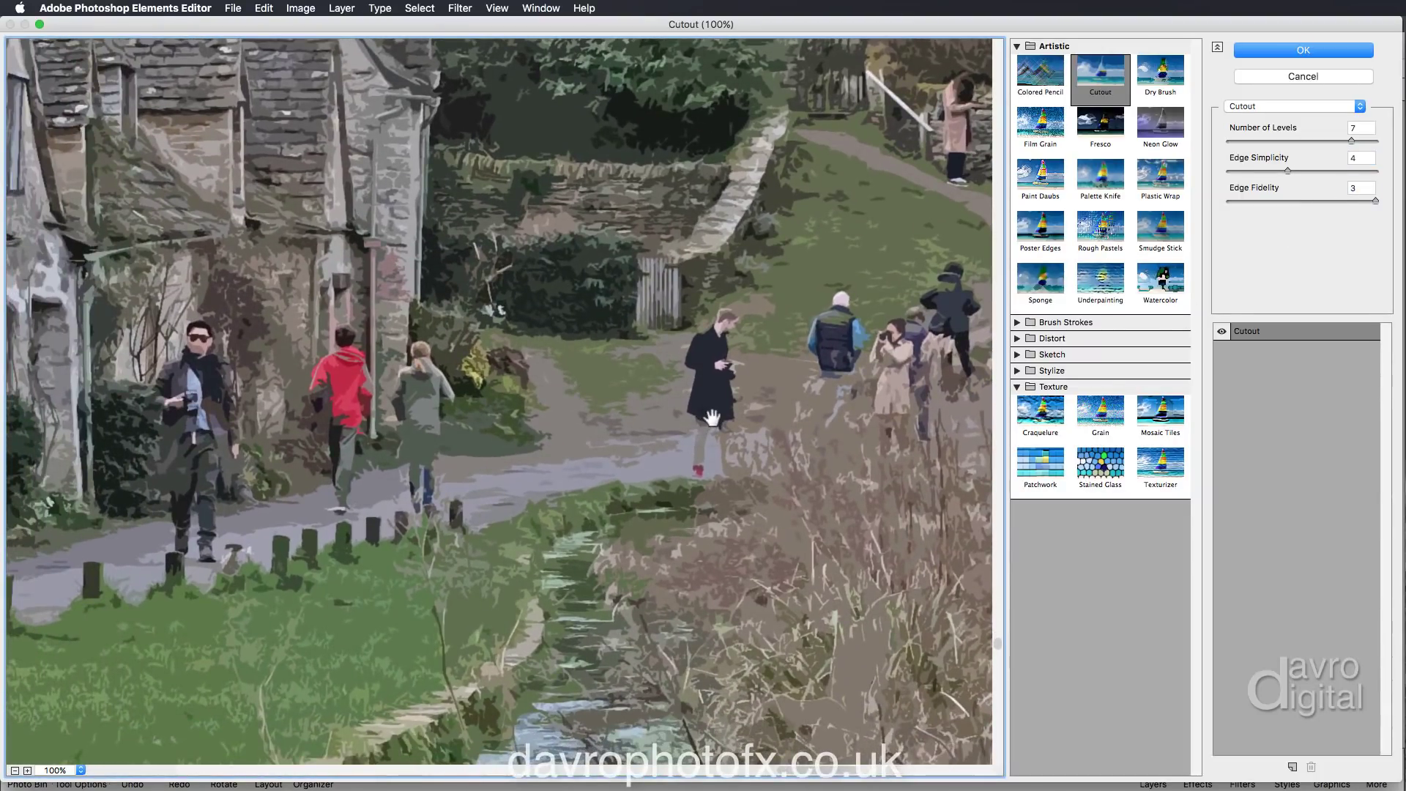
left_click(1308, 50)
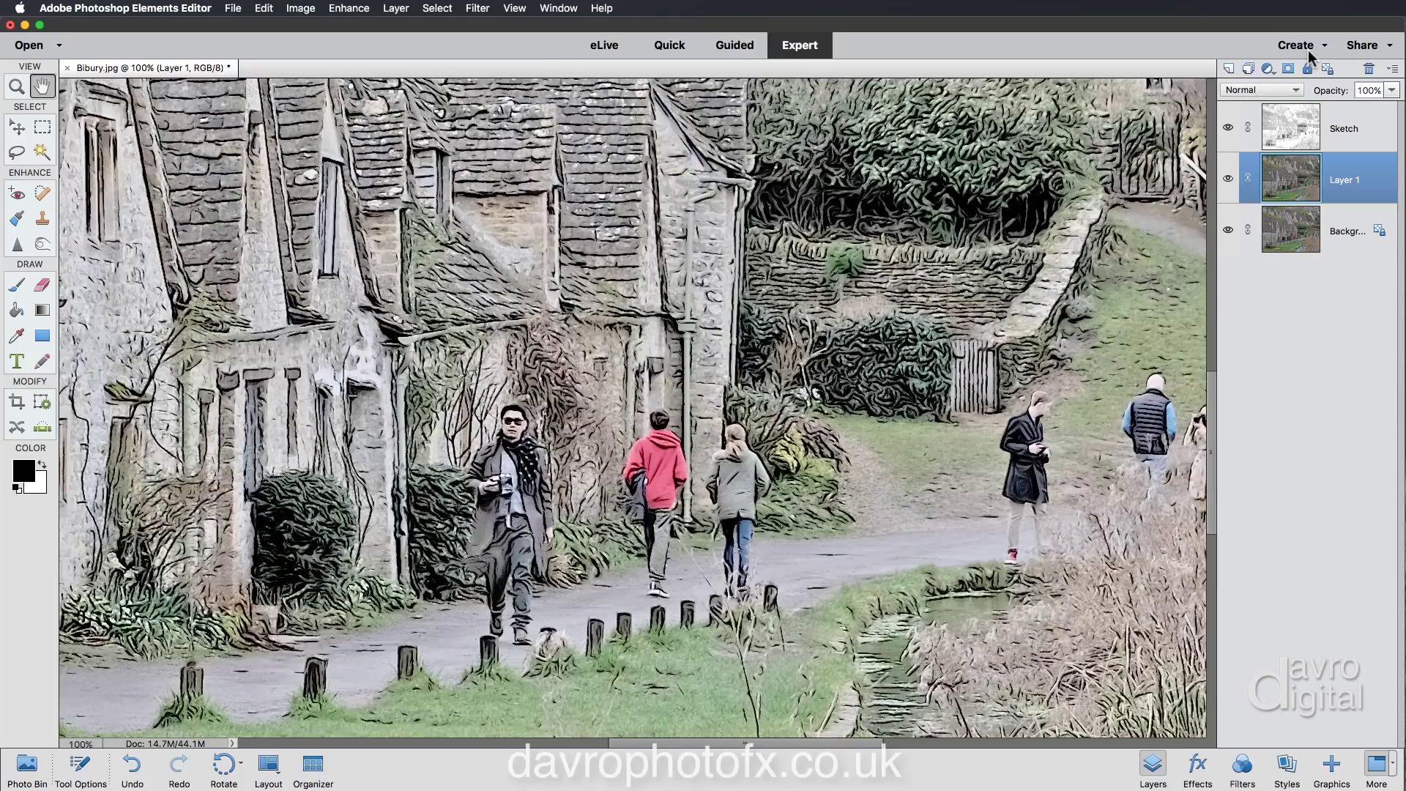
- Add a Hue/Saturation adjustment layer above Layer 1 with Saturation at +44
left_click_drag(1005, 428, 816, 375)
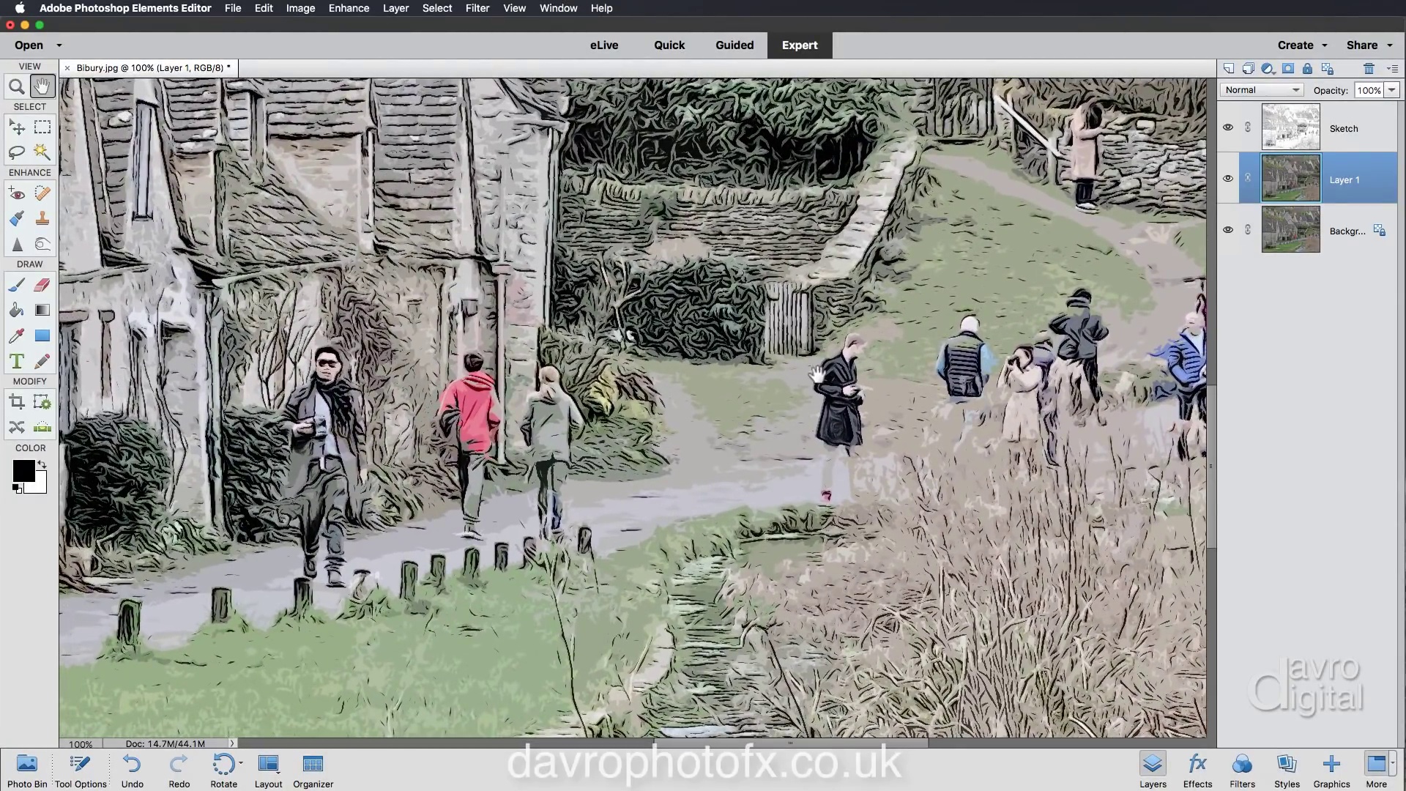
left_click(1267, 68)
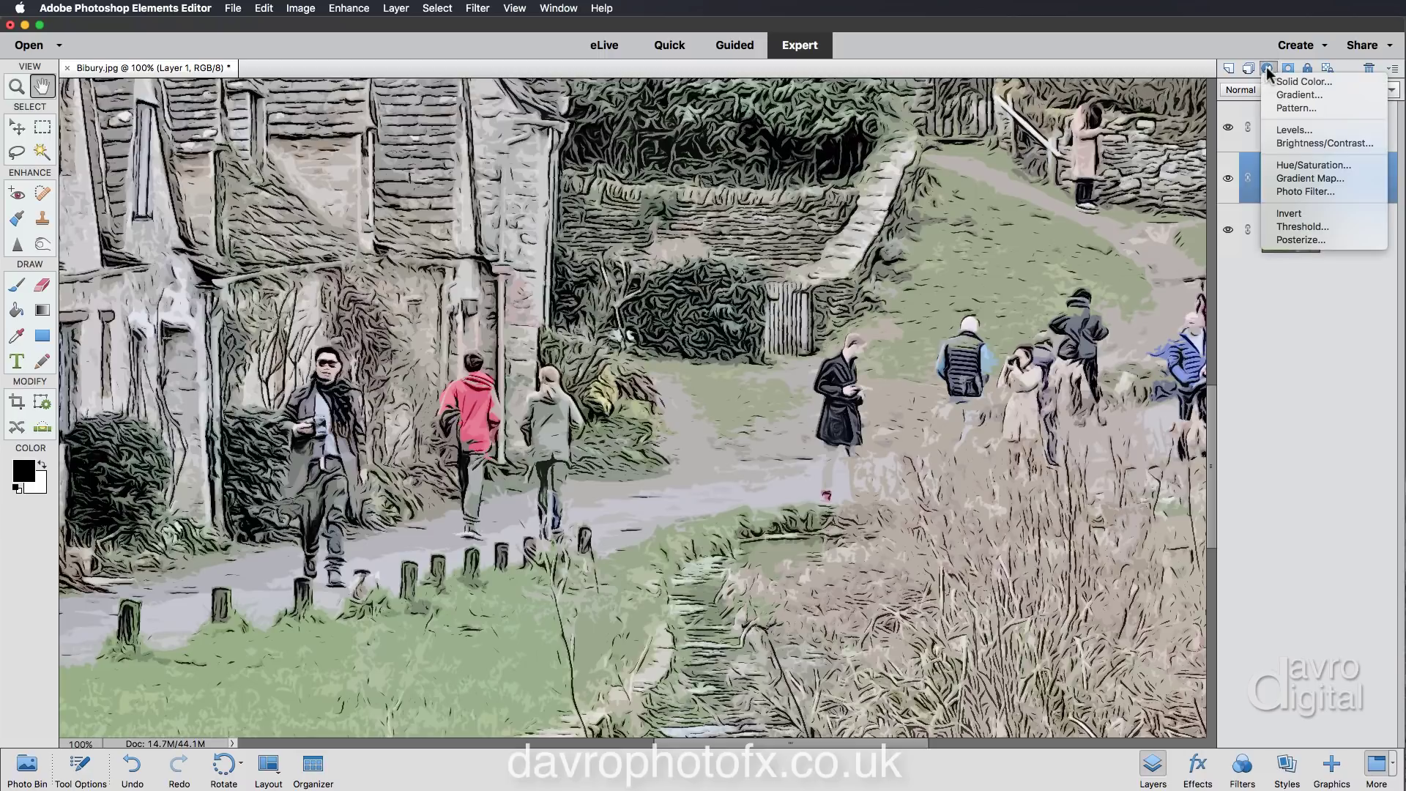
left_click(1289, 165)
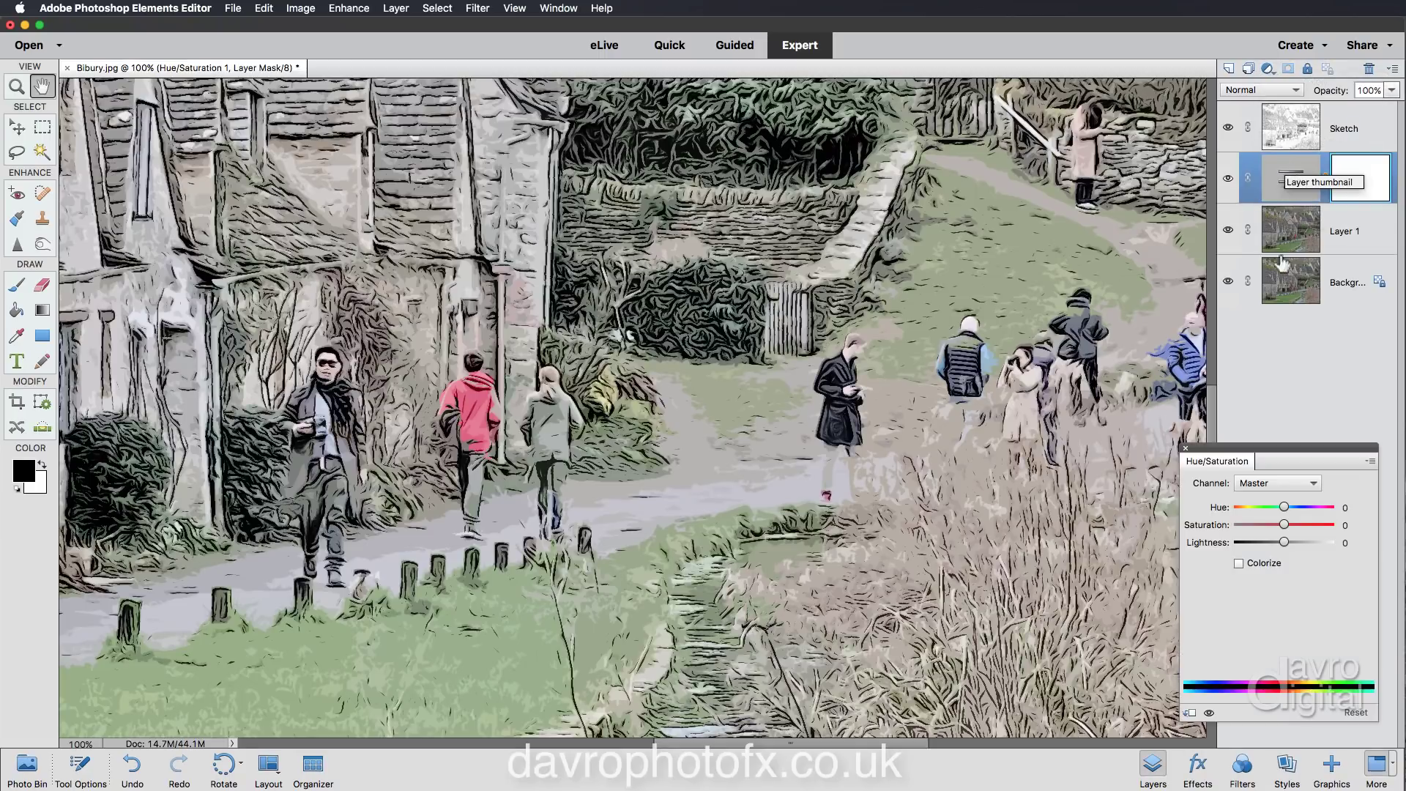
left_click_drag(1287, 525, 1319, 525)
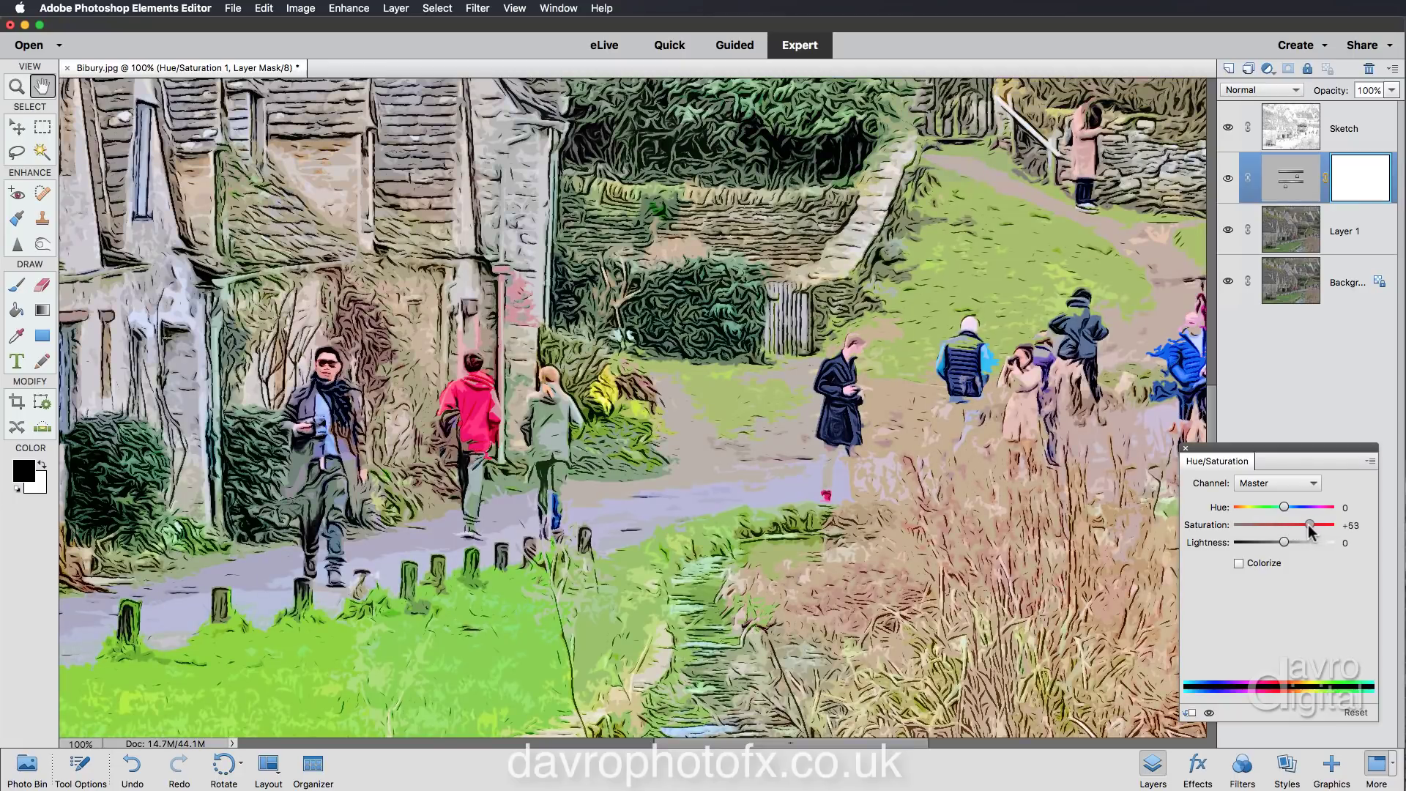
left_click_drag(1309, 524, 1305, 525)
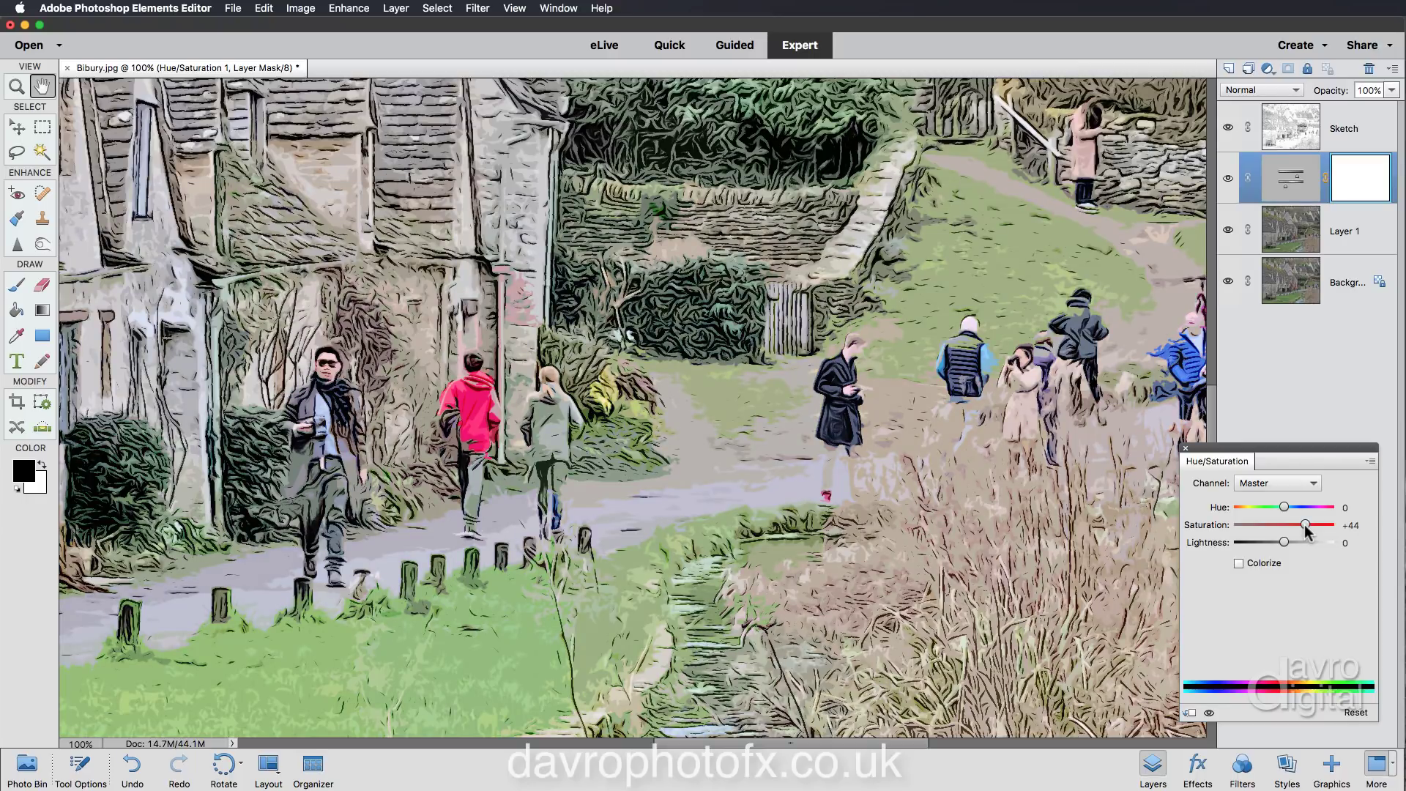
left_click(1186, 448)
- Inspect the people, grass and rooftops in the picture, and rename Layer 1 as Cutout
left_click_drag(1007, 408, 973, 525)
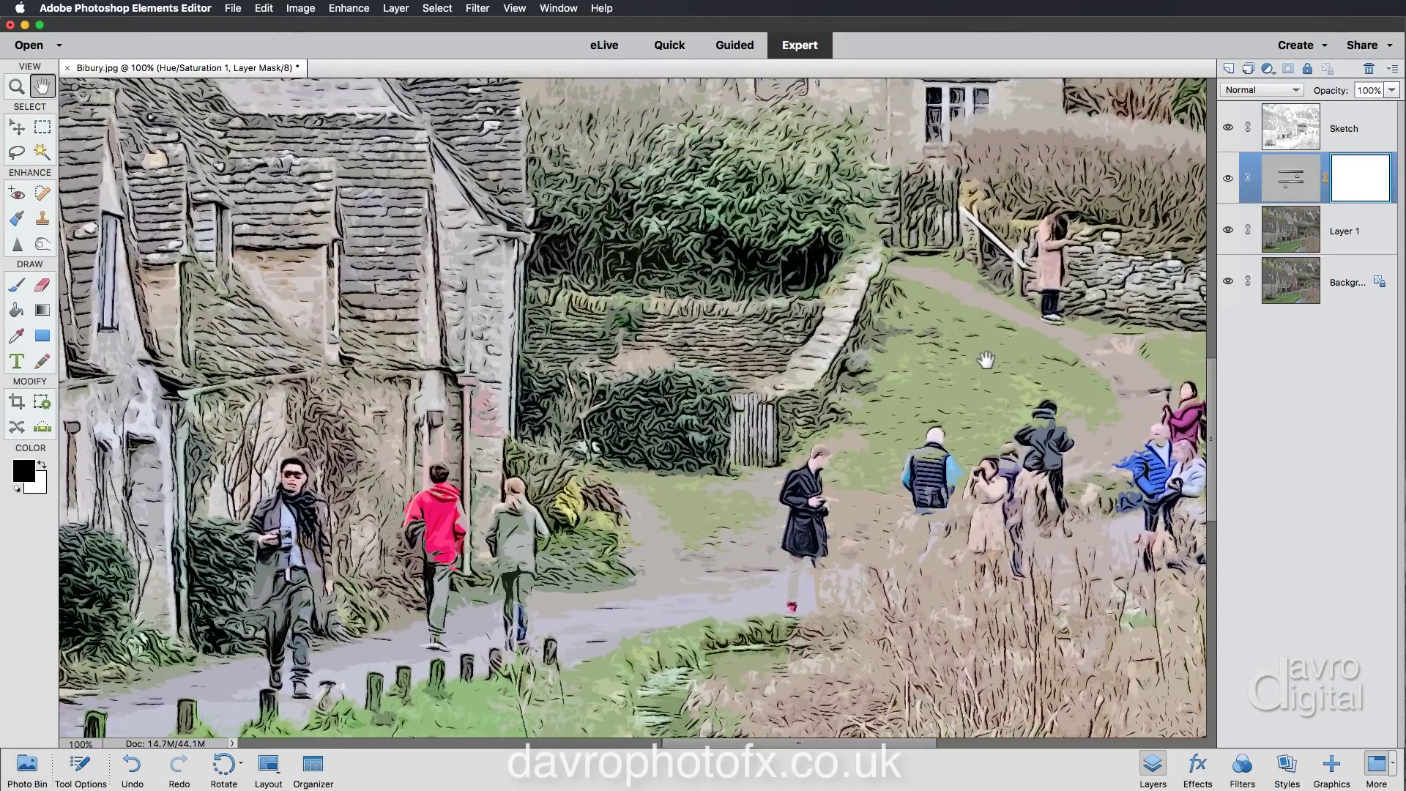
scroll(582, 621, "down", 5)
scroll(582, 621, "left", 5)
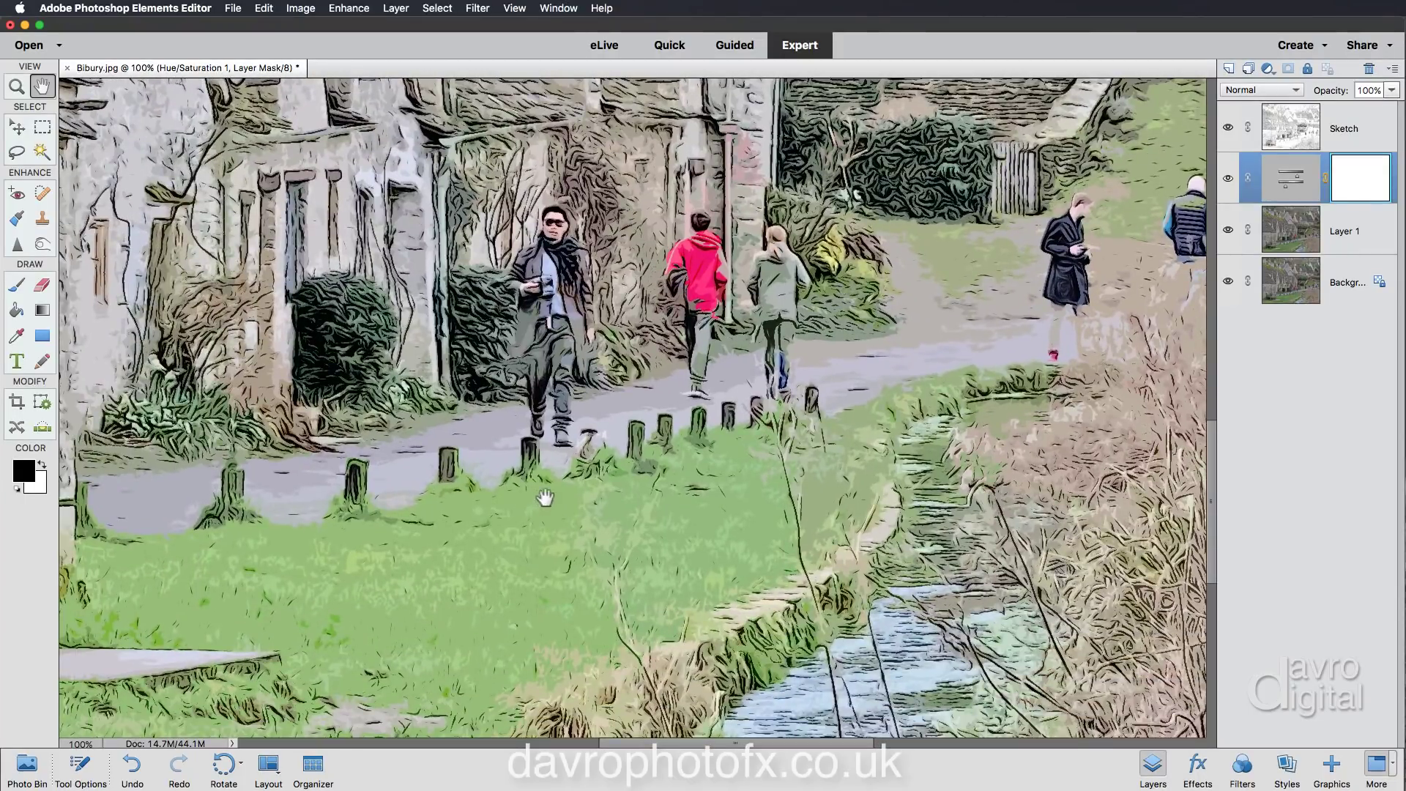
scroll(555, 503, "up", 12)
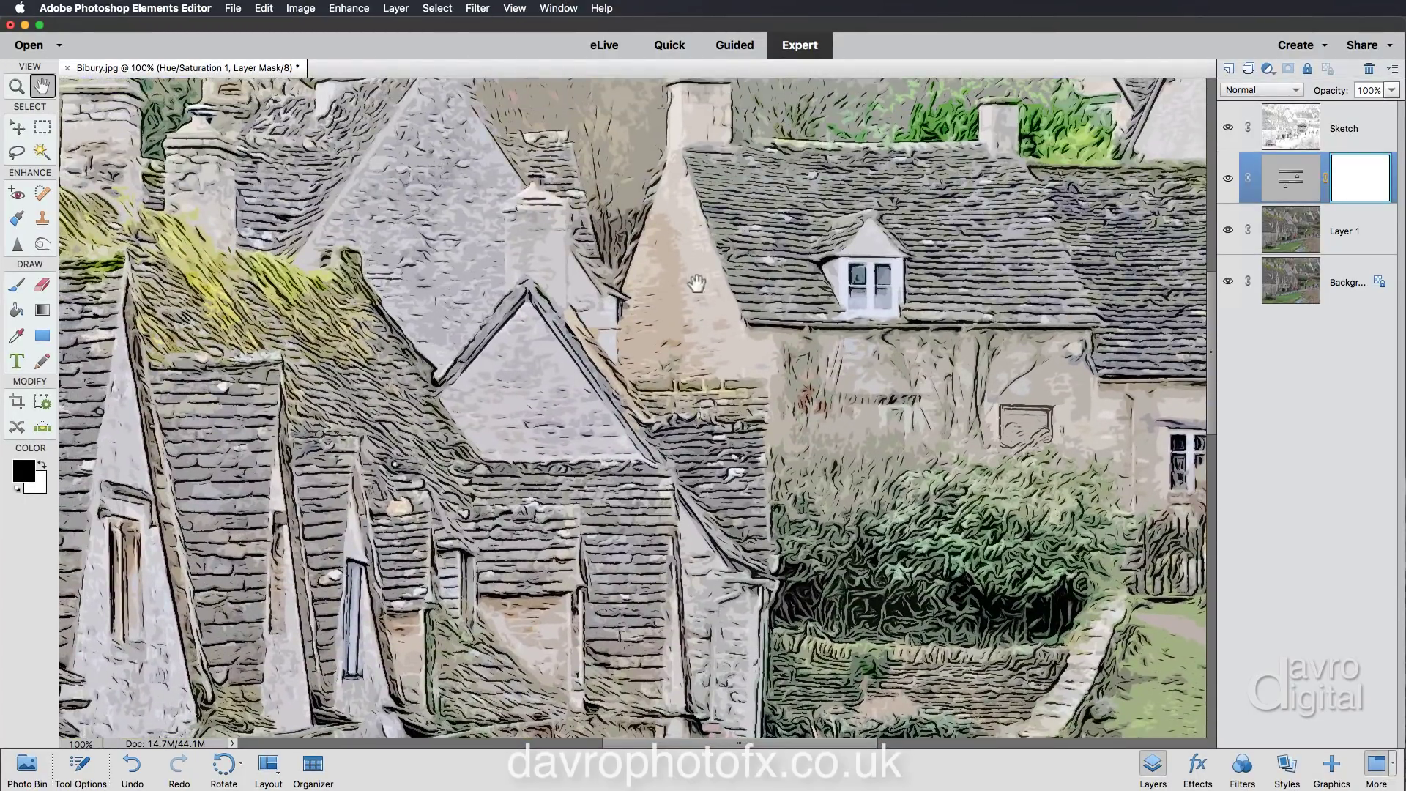
scroll(597, 325, "up", 3)
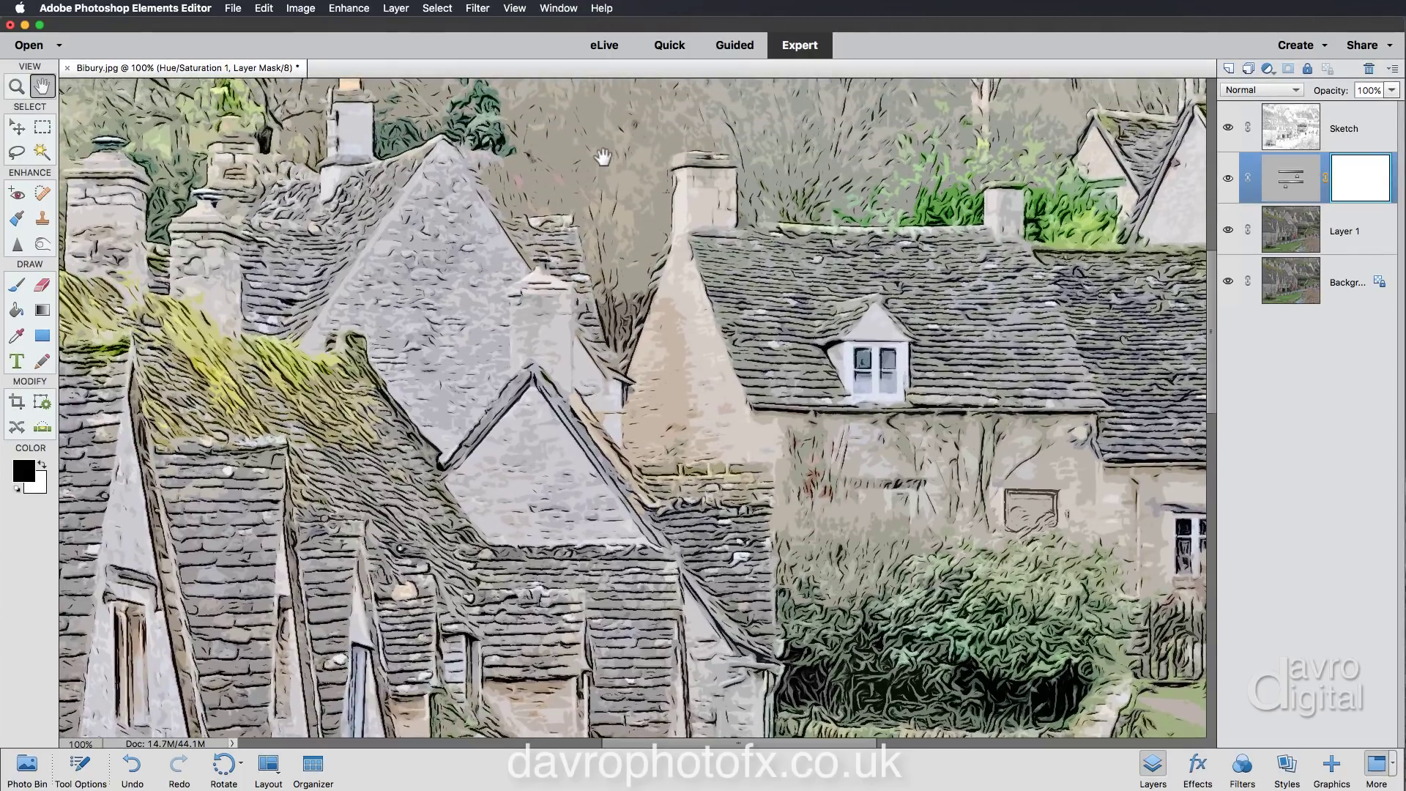
double_click(1344, 232)
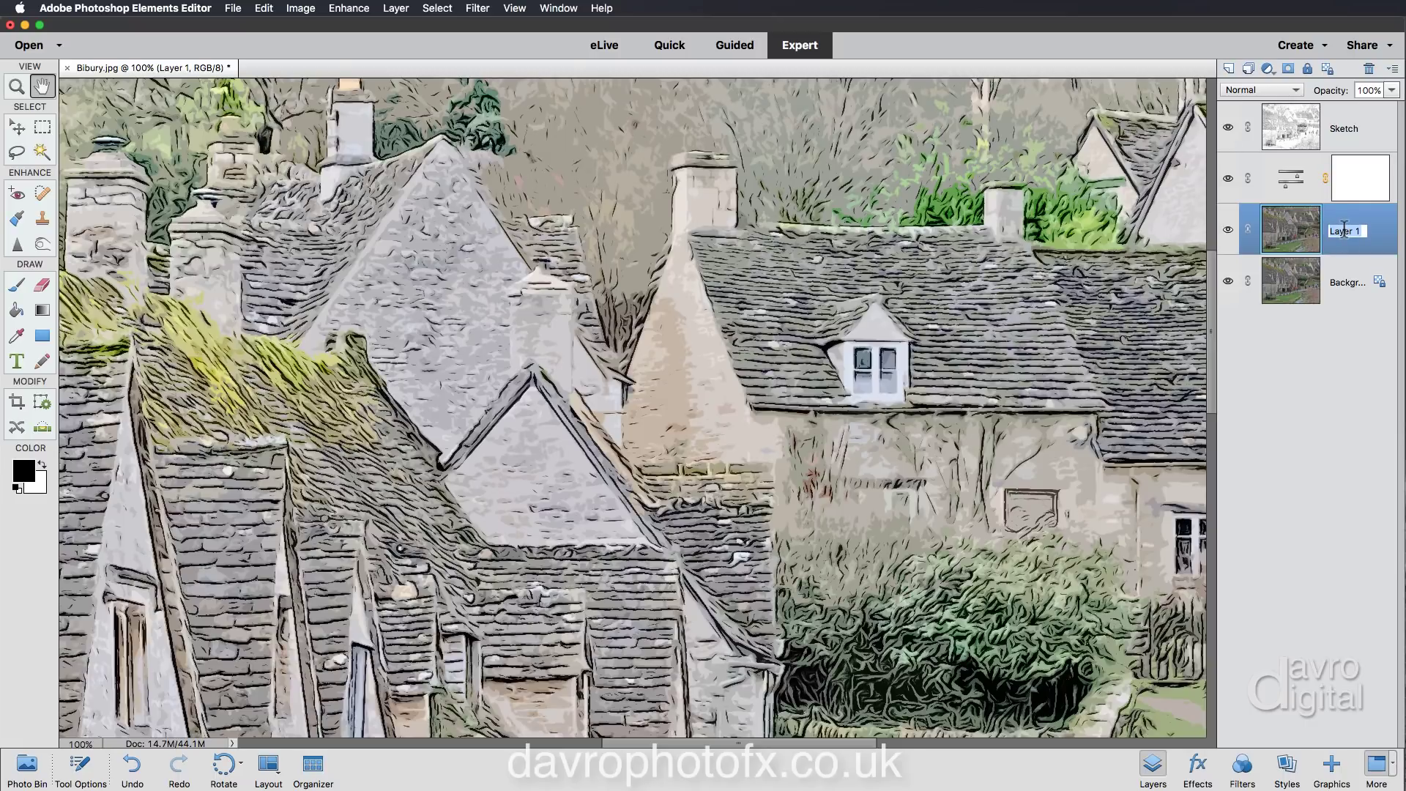
type("Cutout")
key("Return")
- Create a new blank layer directly above the Cutout layer and name it Texture
left_click(1228, 69)
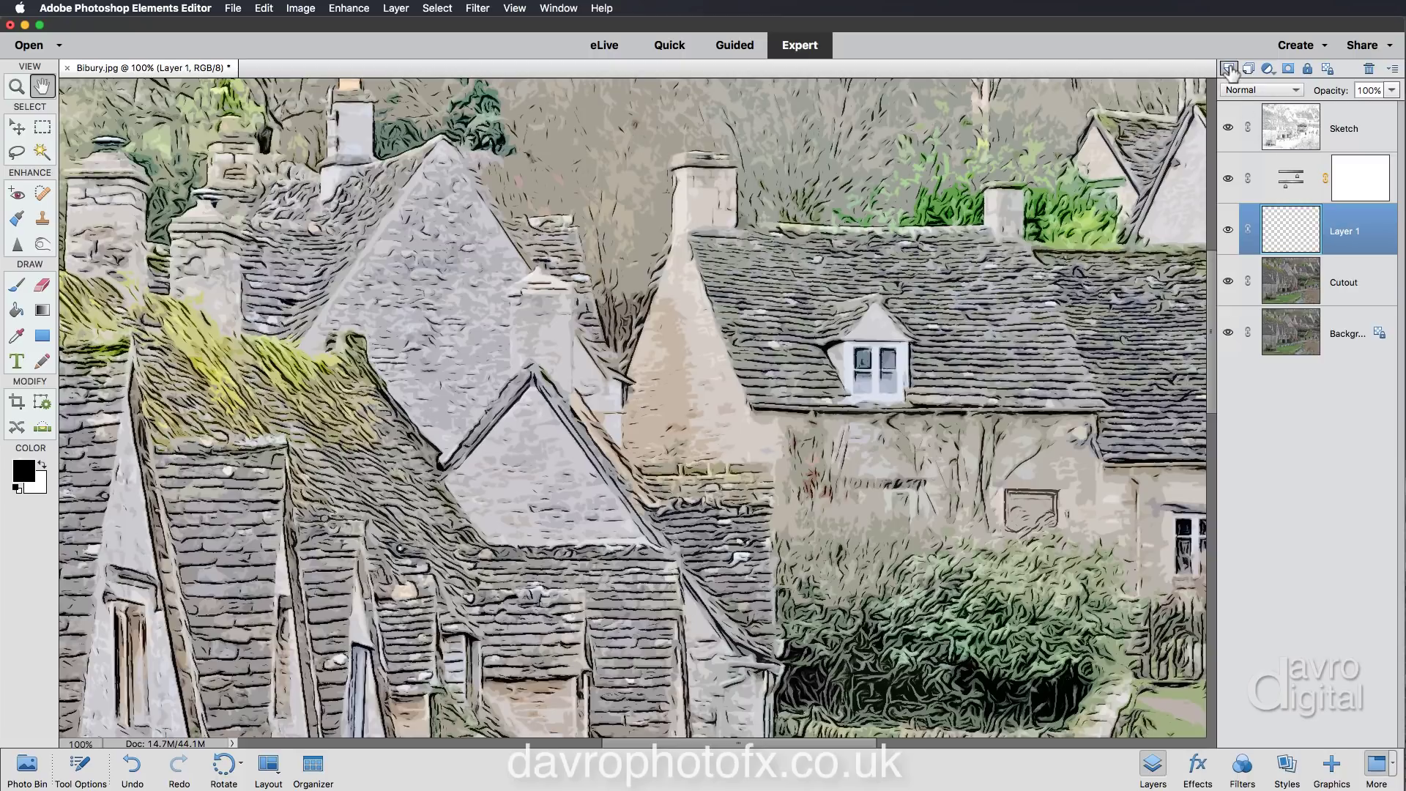
double_click(1339, 229)
type("Texture")
key("Return")
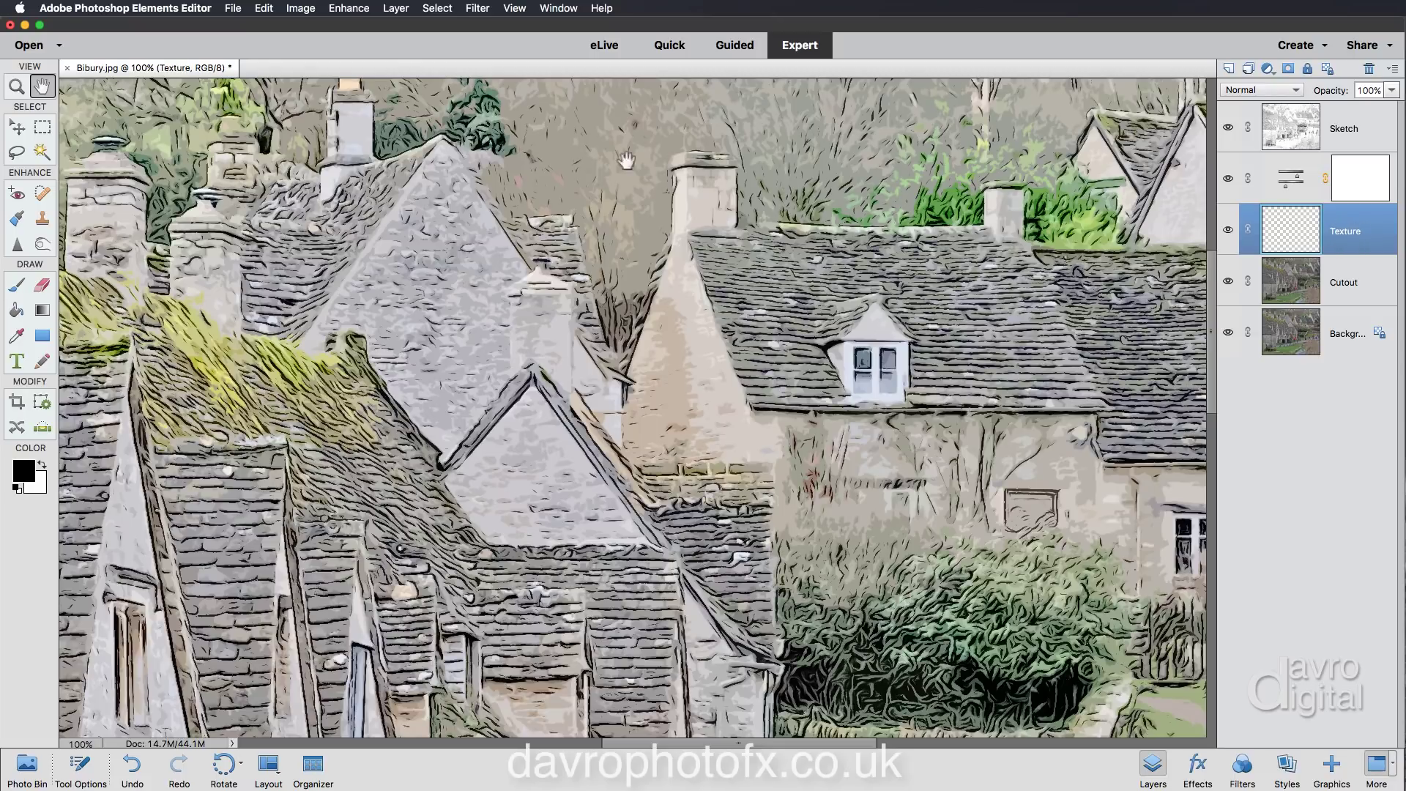
- Fill the Texture layer with 50% Gray in Normal mode at 100% opacity
left_click(262, 9)
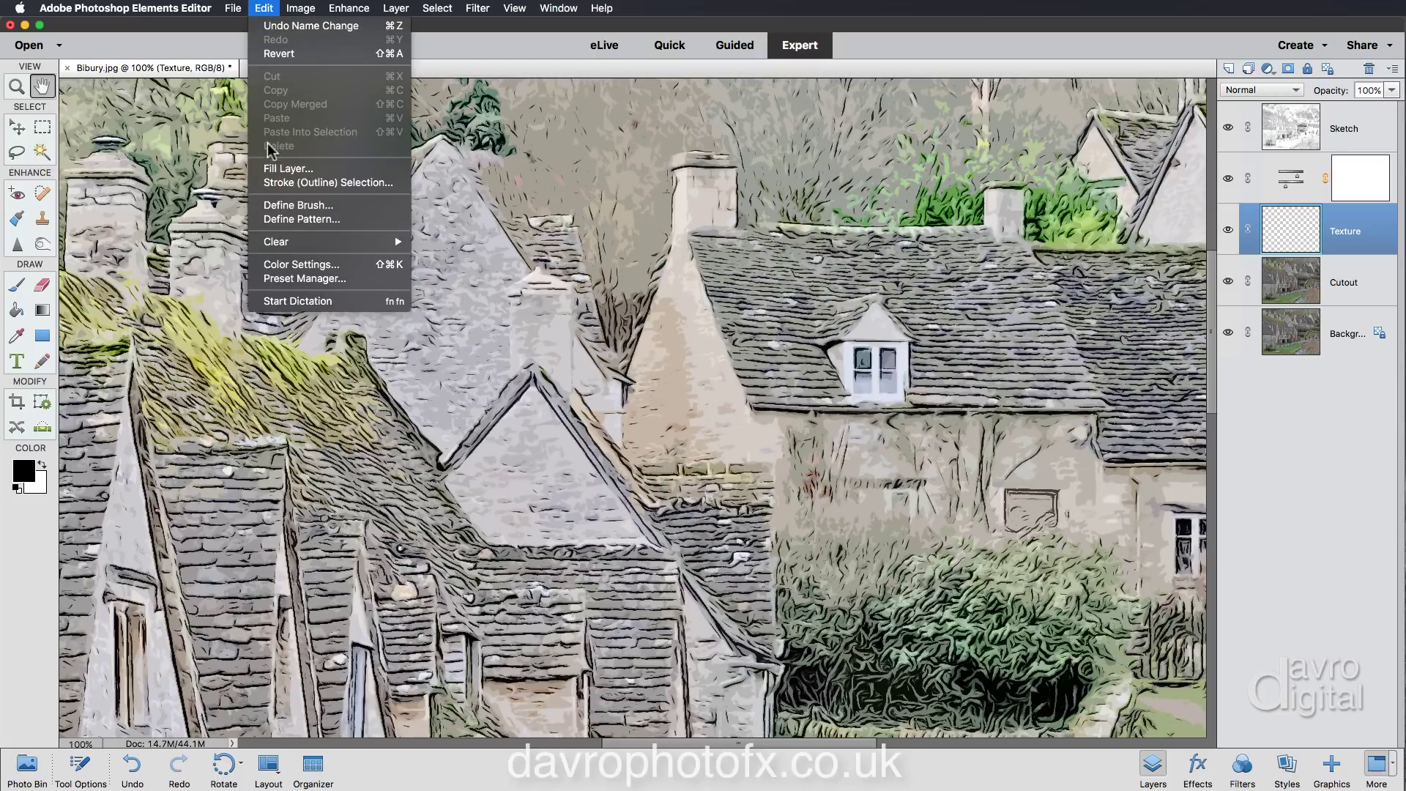
left_click(282, 169)
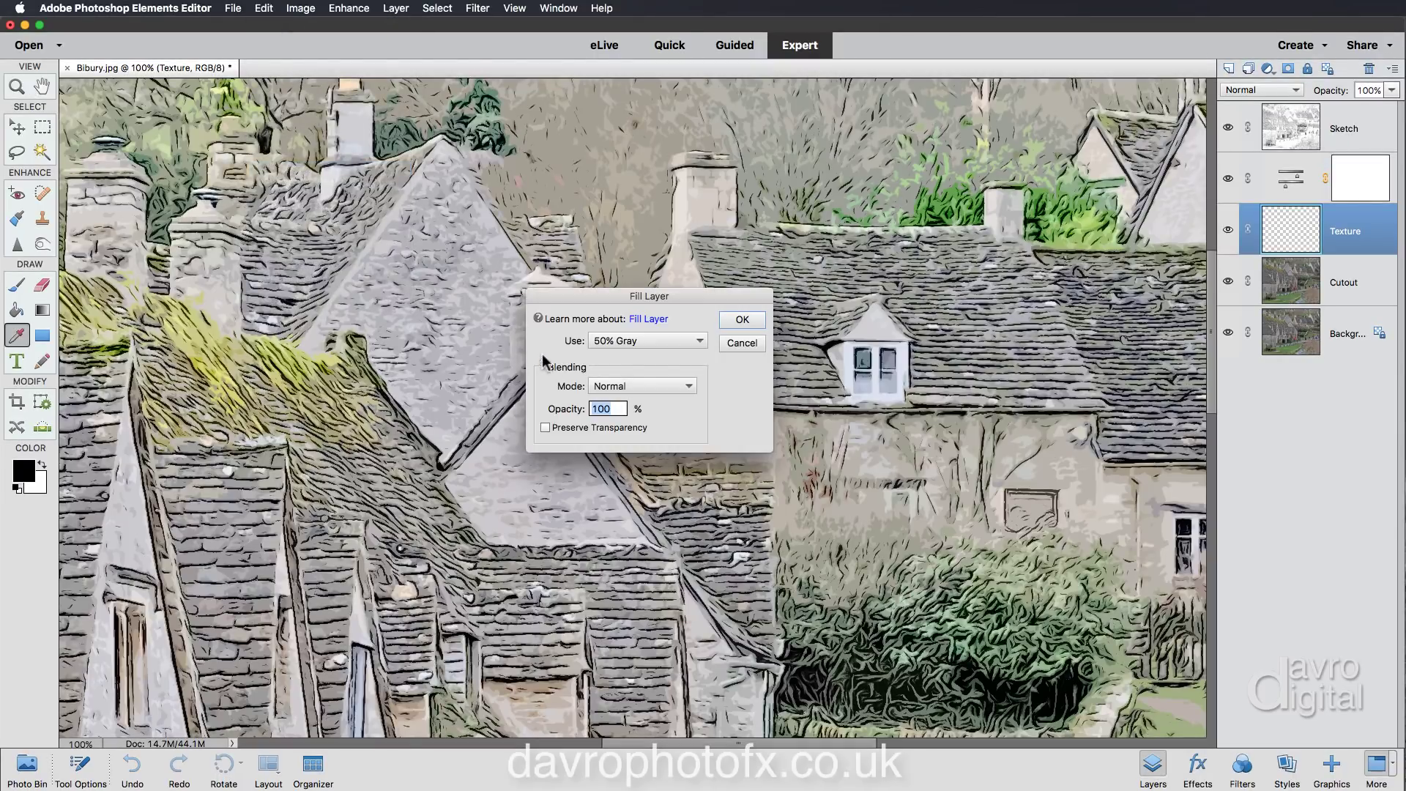
left_click(610, 341)
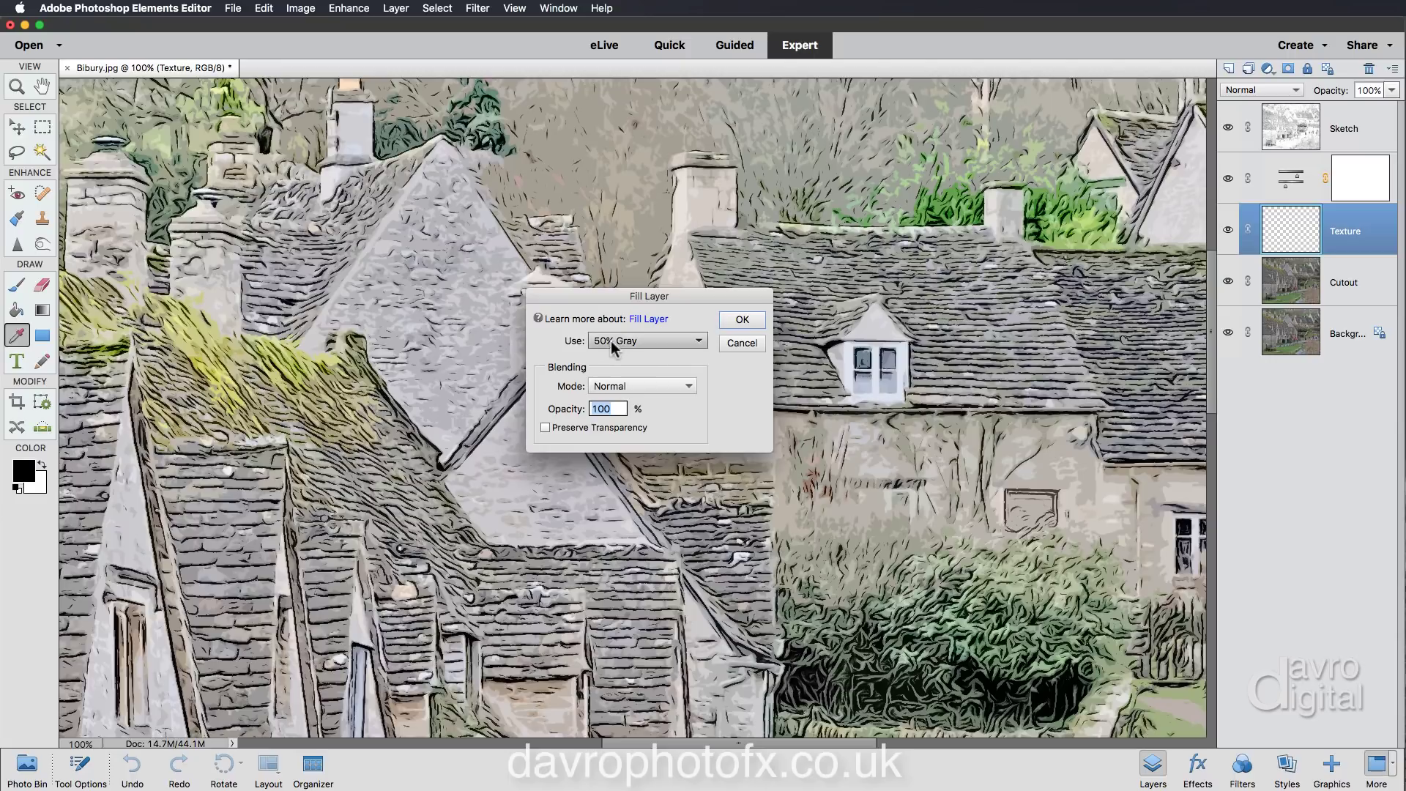
left_click(638, 341)
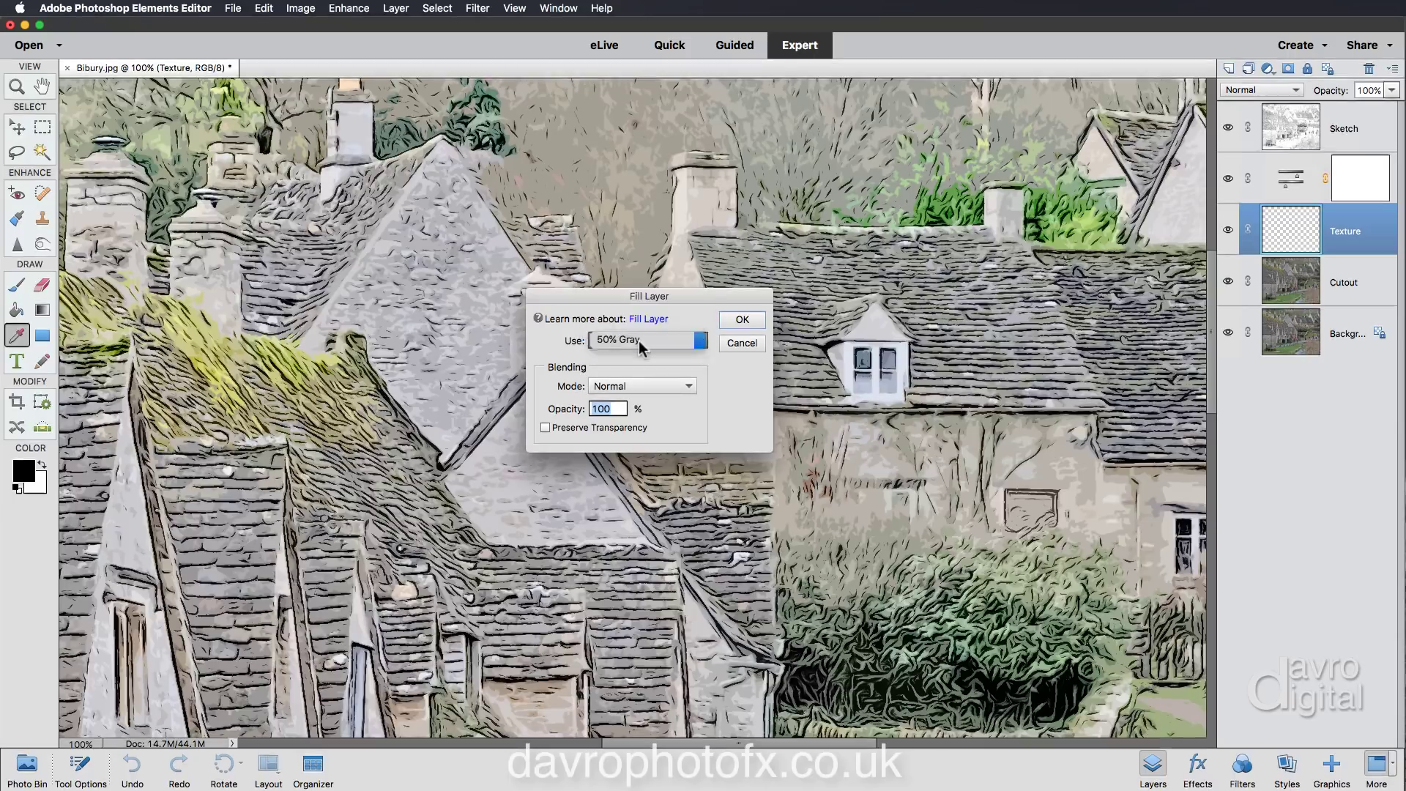
left_click(743, 319)
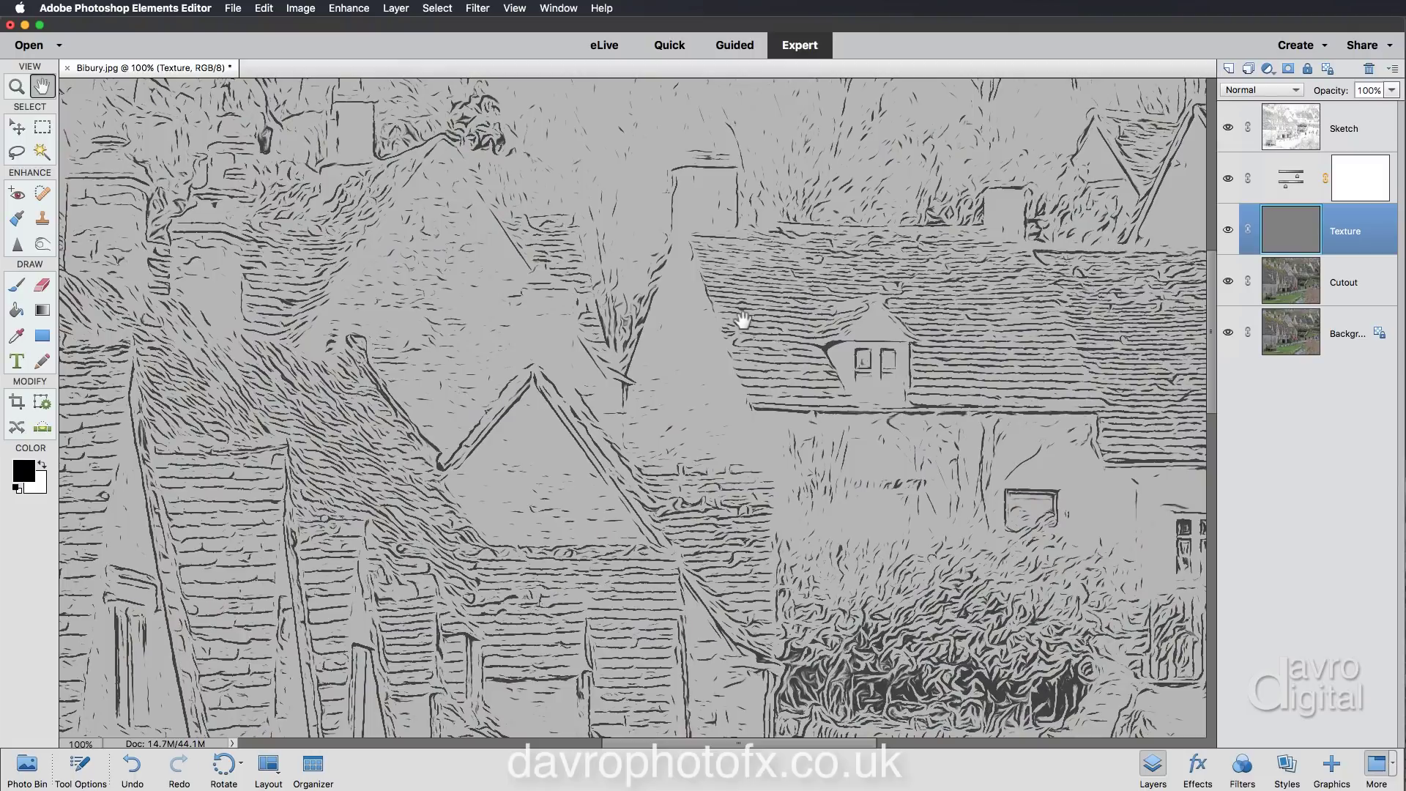
- Open the Filter Gallery on the Texture layer and choose the Texturizer filter from the texture effects
left_click(482, 9)
left_click(487, 39)
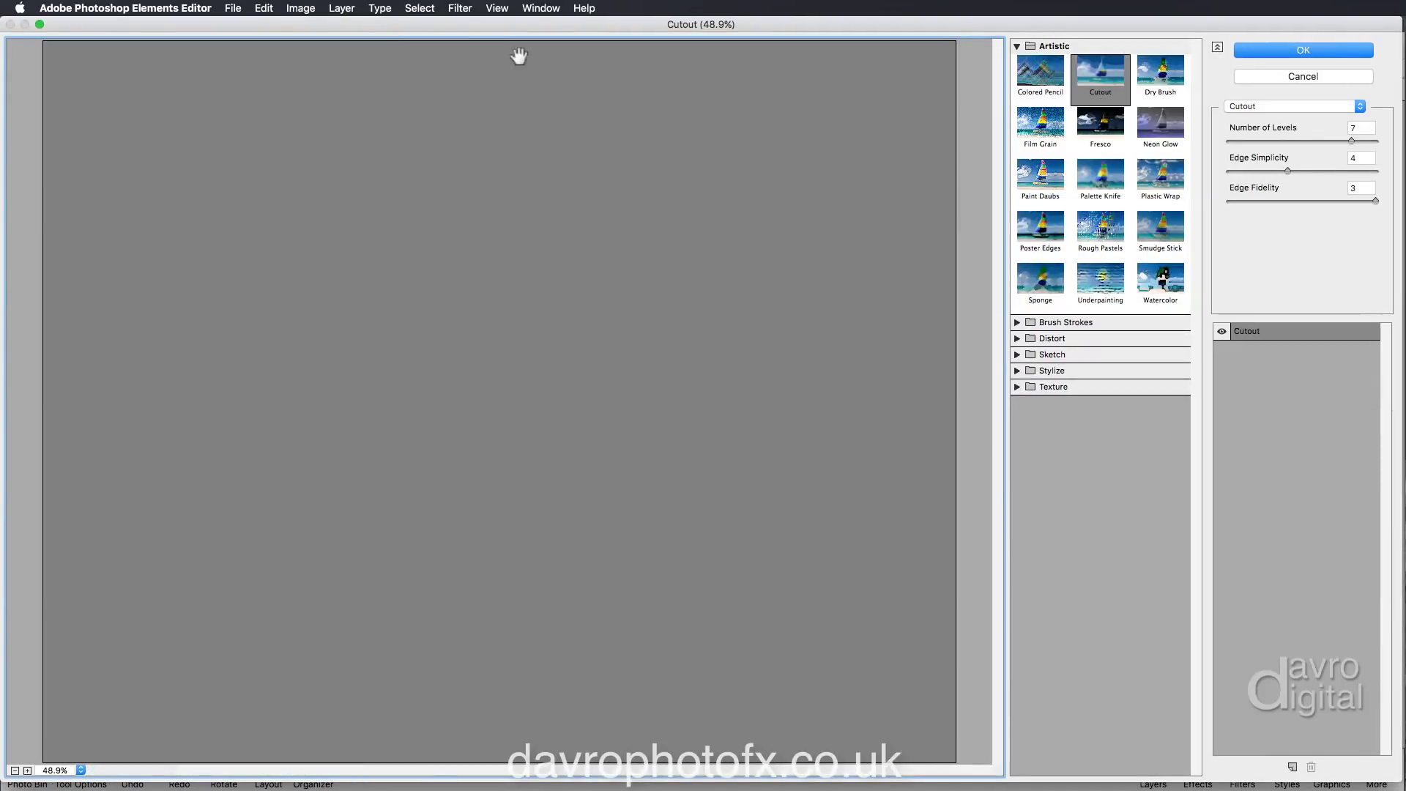
left_click(1053, 387)
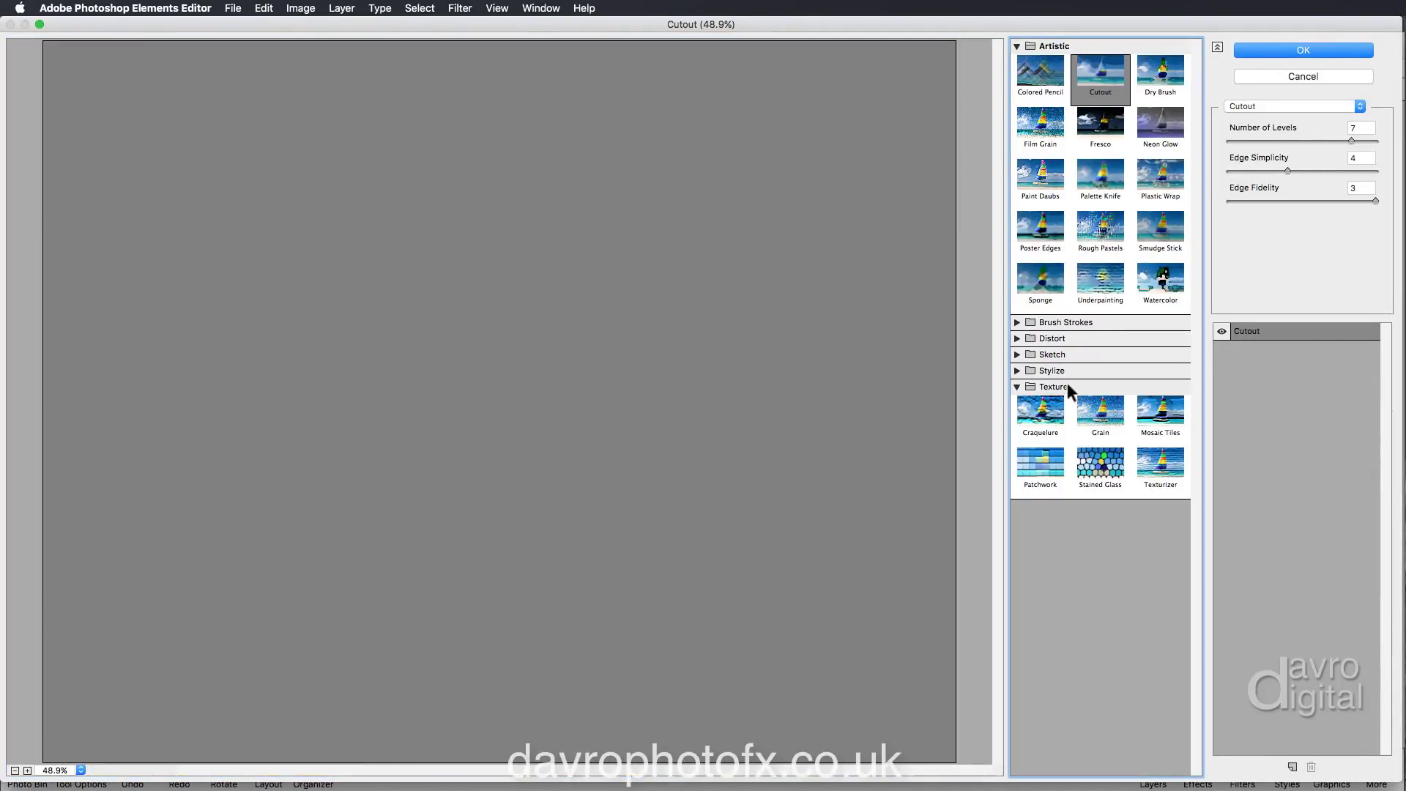
left_click(1160, 465)
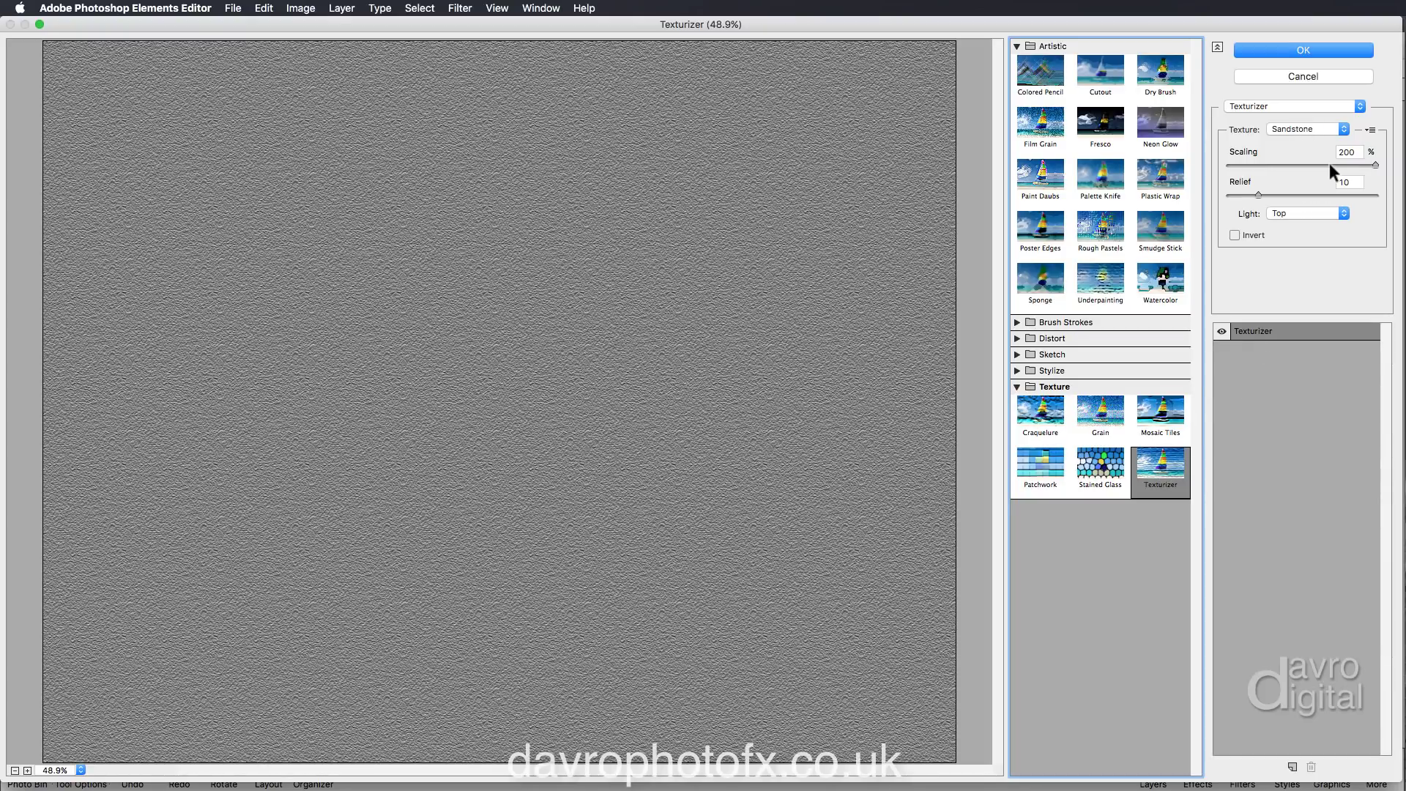
- Try the Texturizer at 115% scaling, and compare the Canvas texture at 115% and 200% scaling
left_click_drag(1307, 170, 1292, 165)
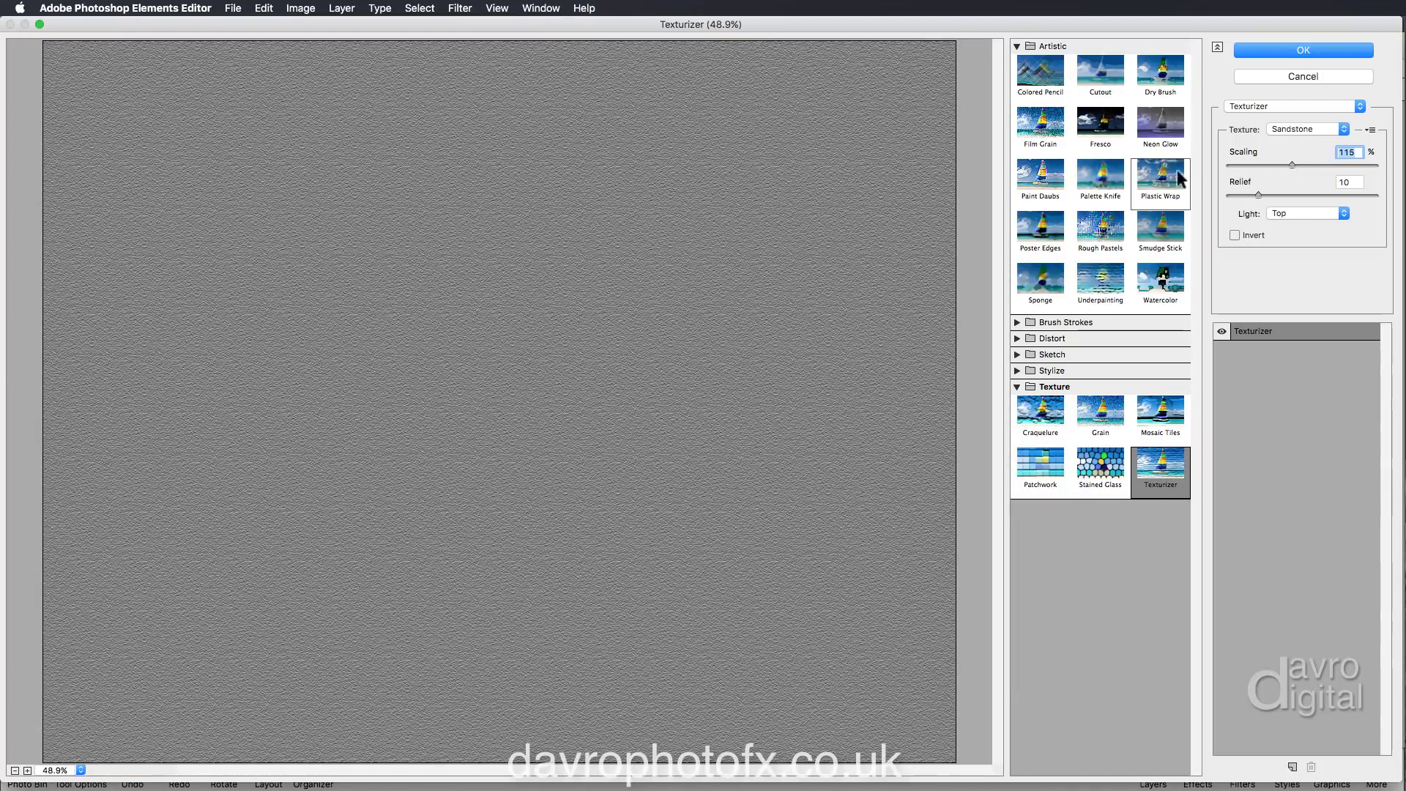
left_click(1291, 129)
left_click(1290, 116)
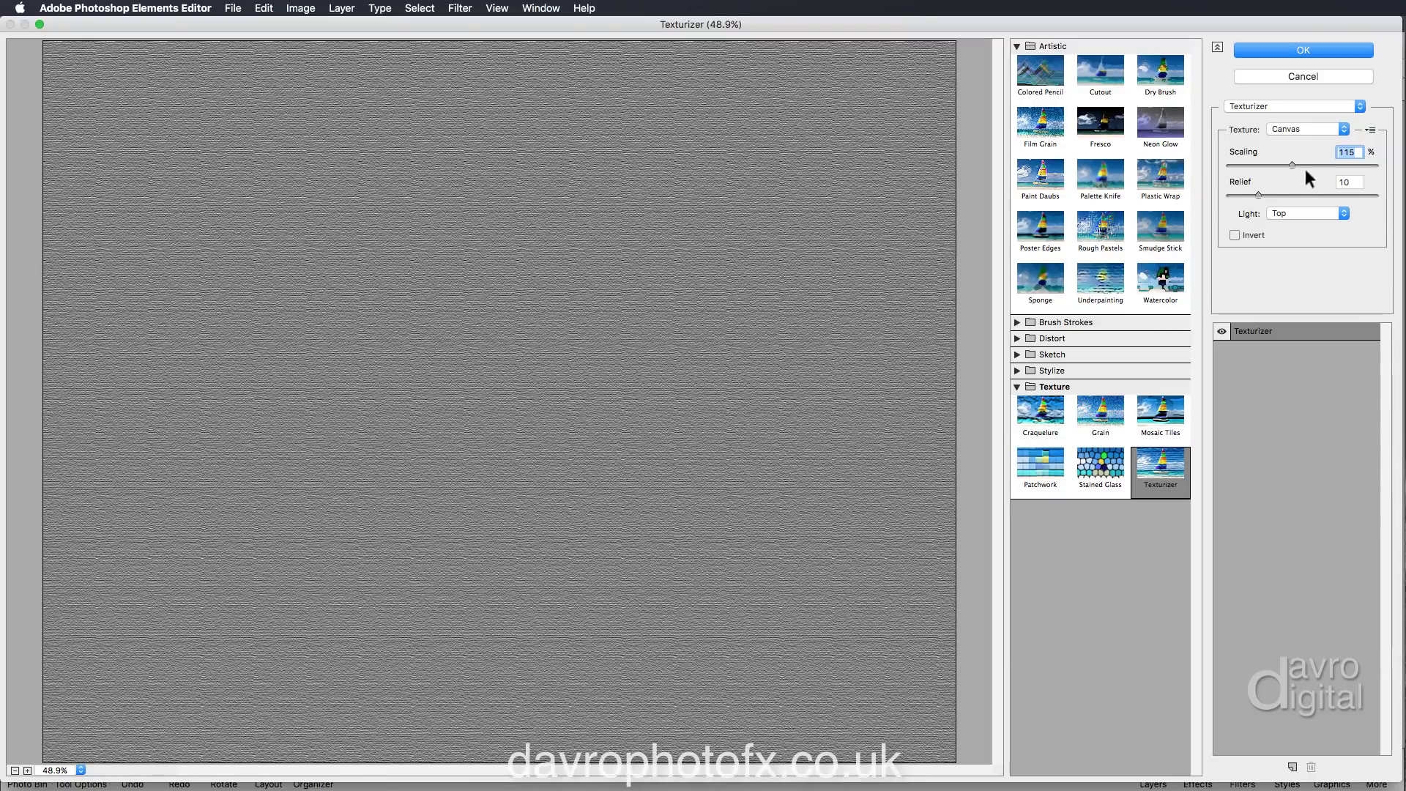
left_click_drag(1299, 169, 1304, 170)
left_click_drag(1329, 162, 1393, 174)
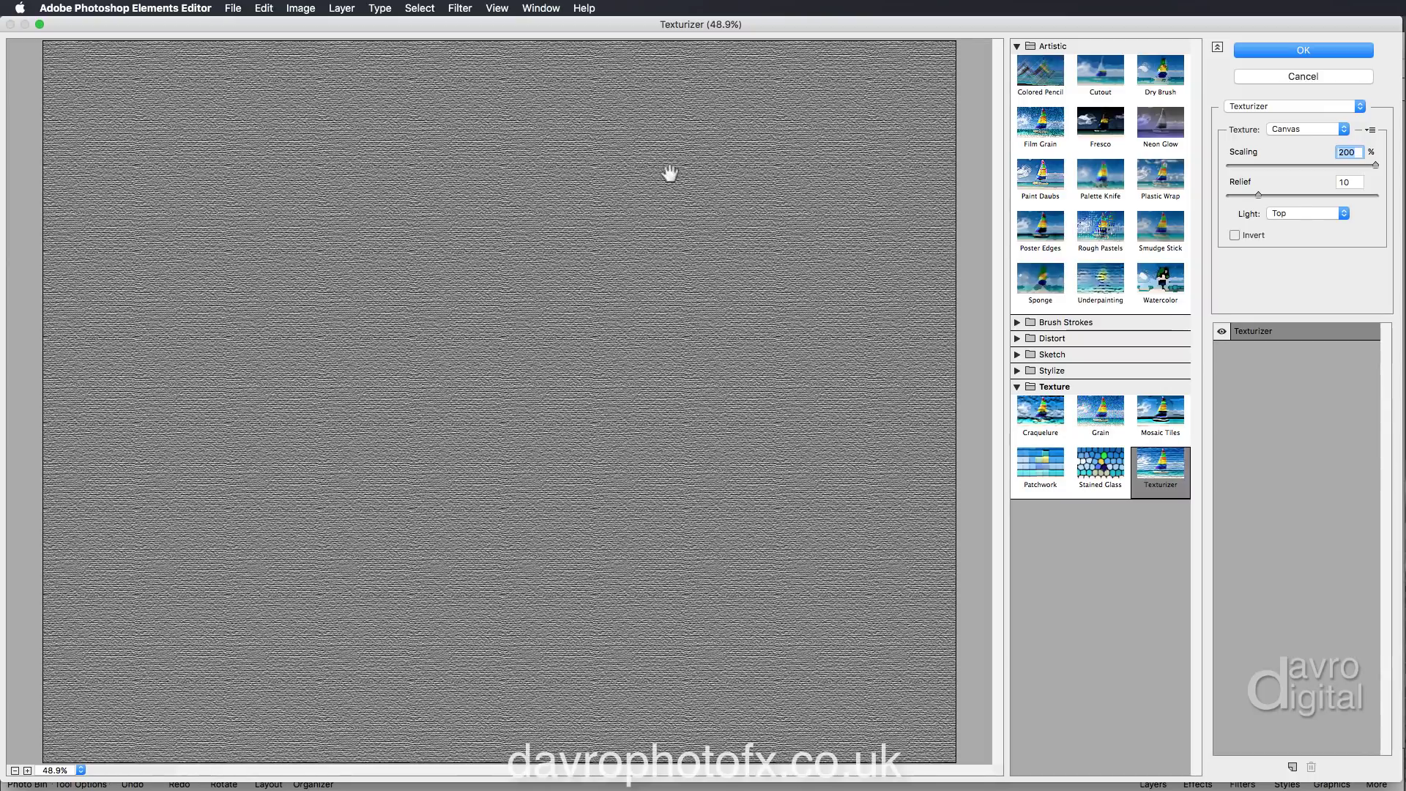
- Set the Texturizer's texture to Sandstone and apply the filter to the Texture layer at 200% scaling
left_click(1326, 125)
left_click(1320, 138)
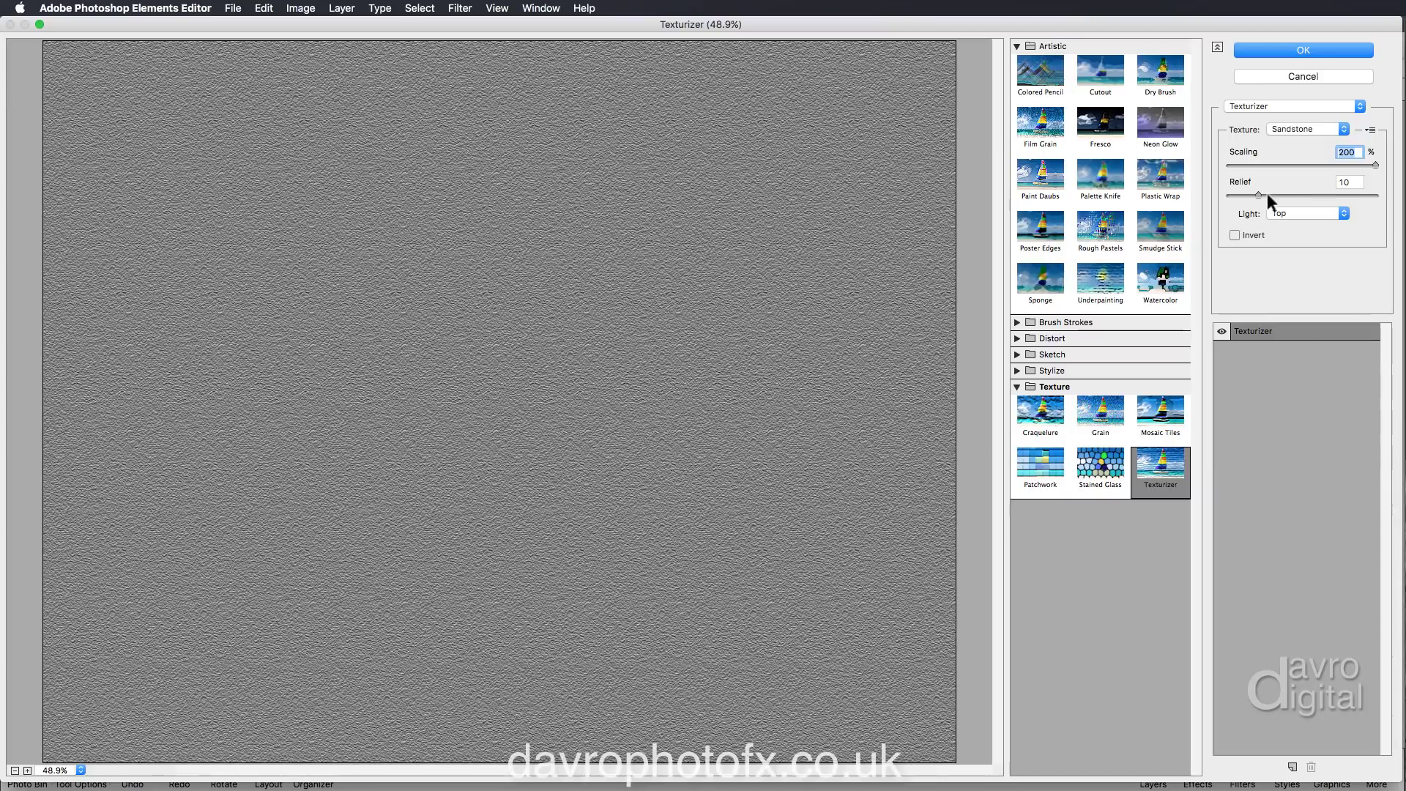
left_click(1302, 48)
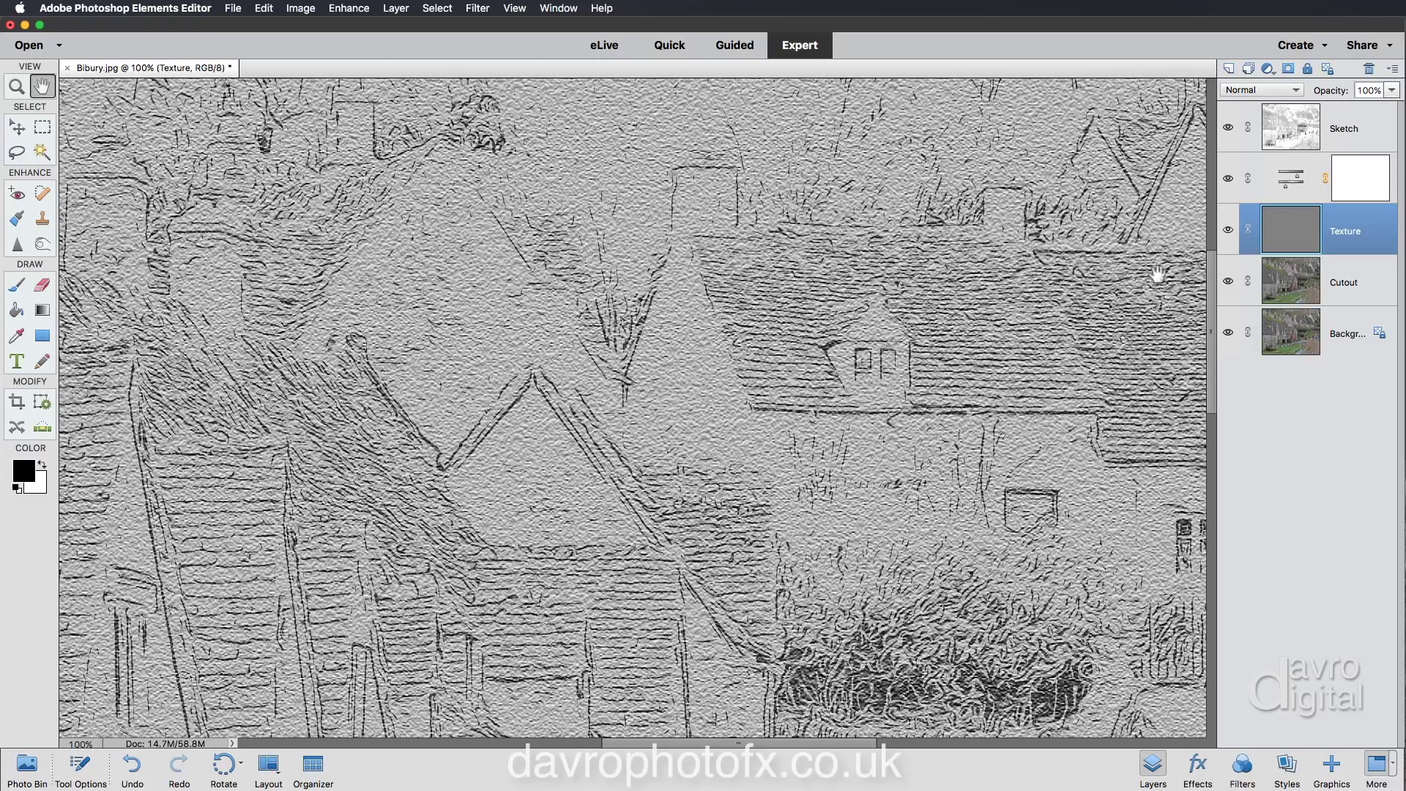
- Set the Texture layer's blend mode to Soft Light so the paper grain shows over the coloured sketch
left_click(1282, 91)
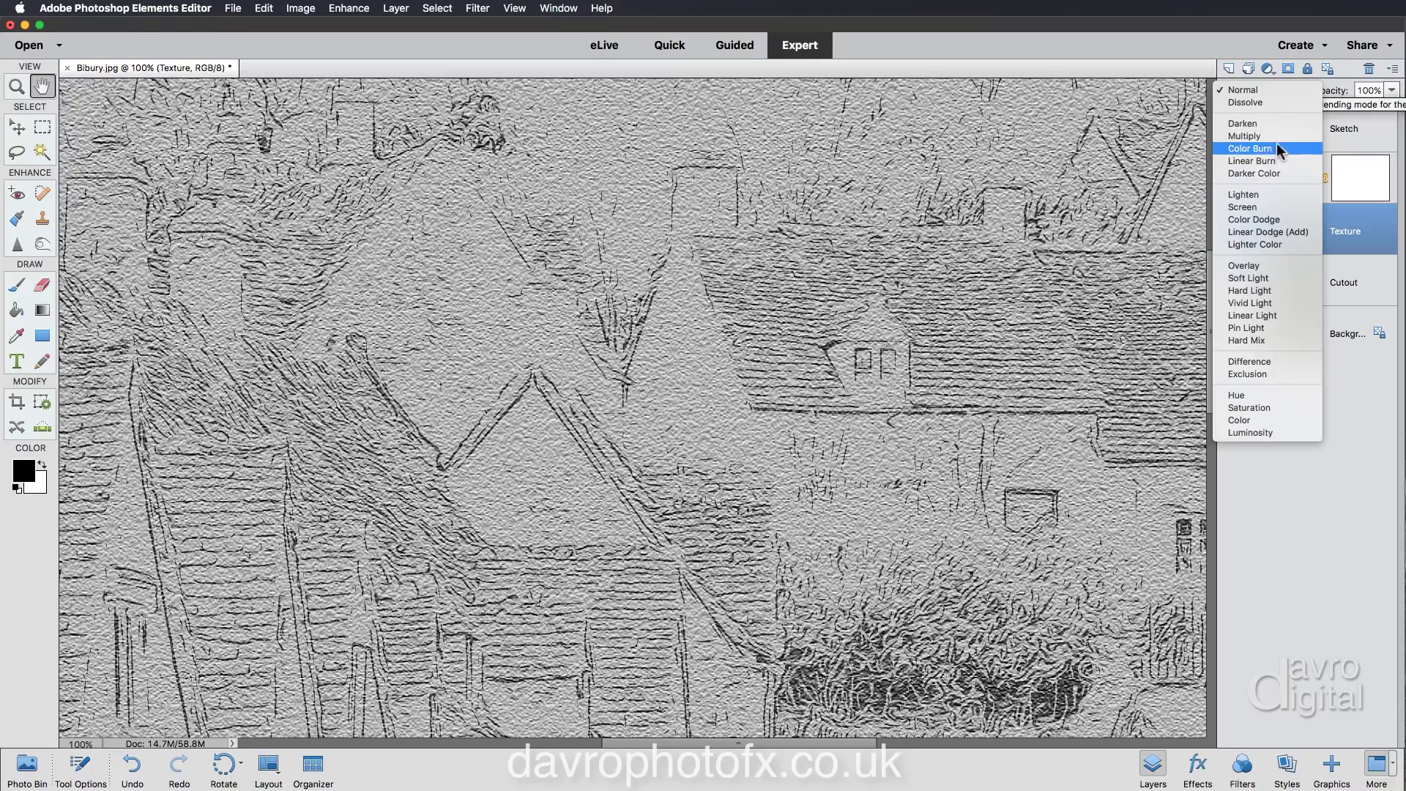
left_click(1269, 277)
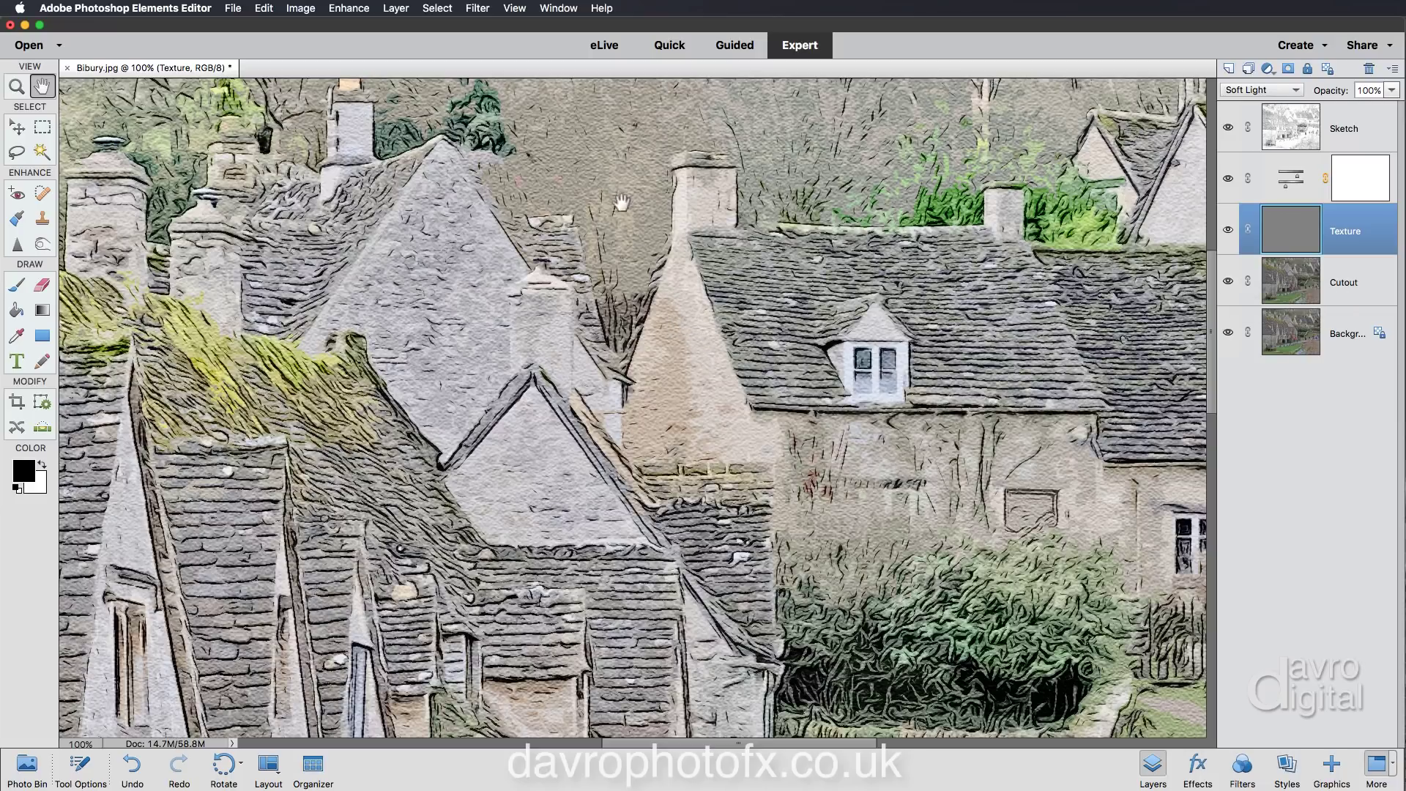
scroll(591, 151, "up", 3)
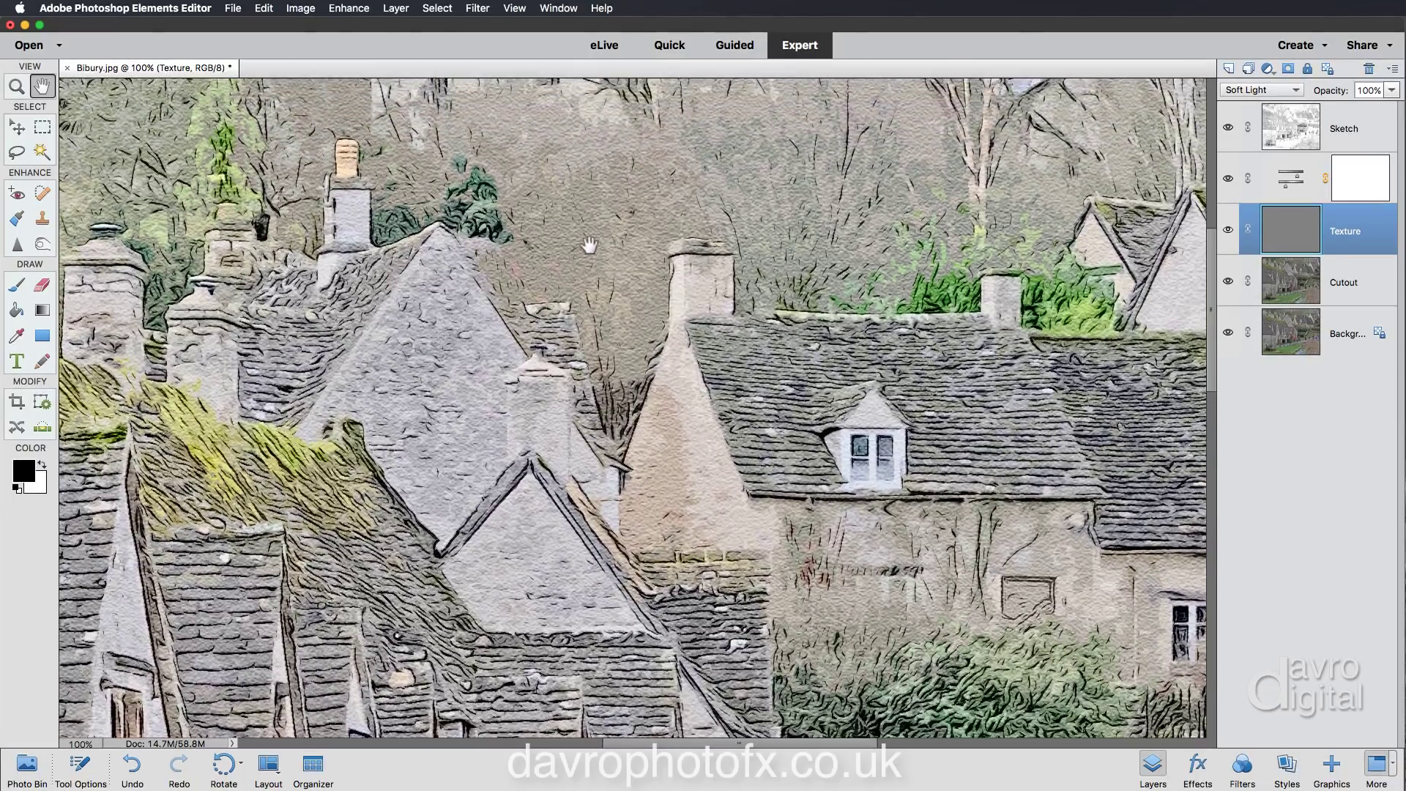
scroll(630, 192, "up", 1)
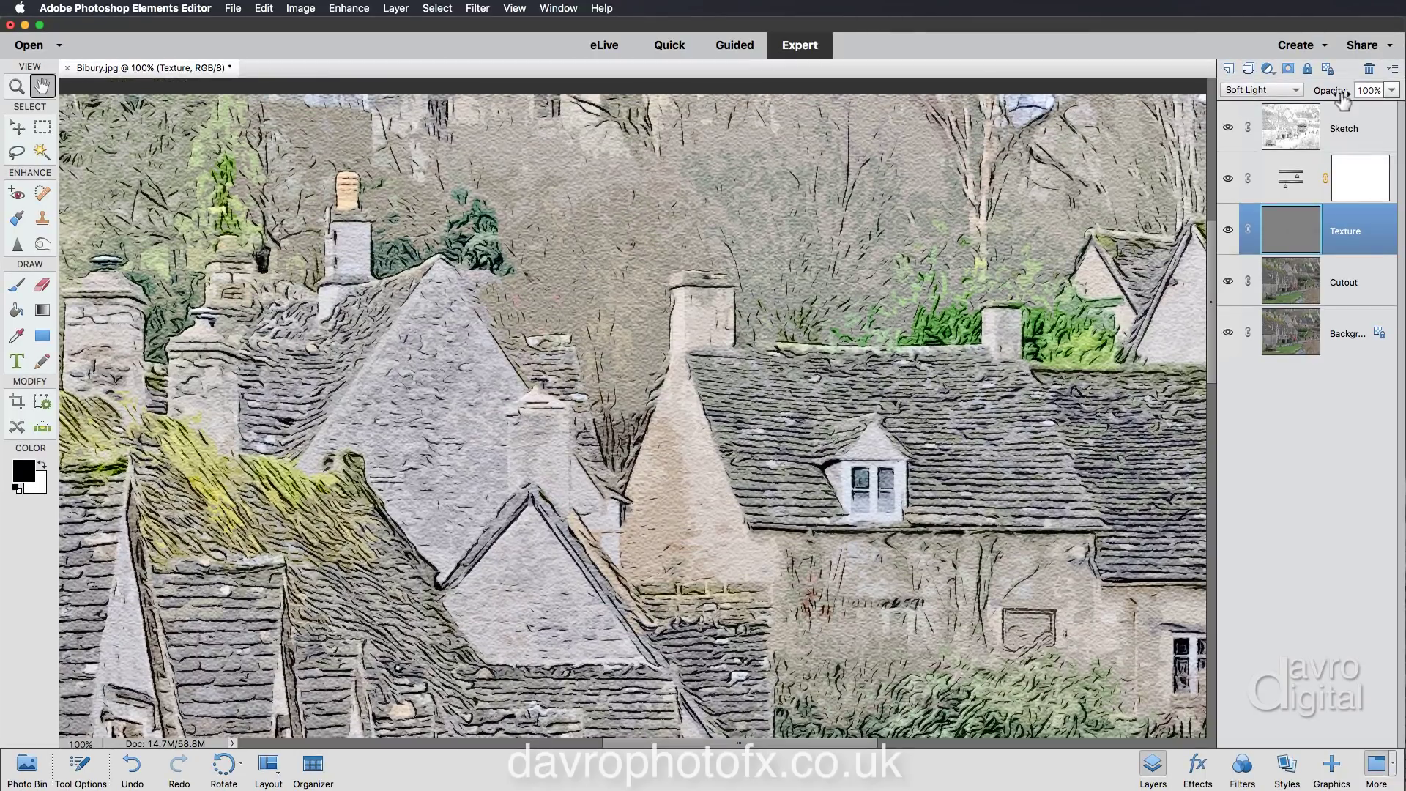
- Reduce the Texture layer's opacity to 66% and inspect the paper grain across the cottages, people and path
left_click_drag(1339, 93, 1319, 95)
left_click_drag(1318, 95, 1315, 95)
left_click_drag(565, 588, 386, 163)
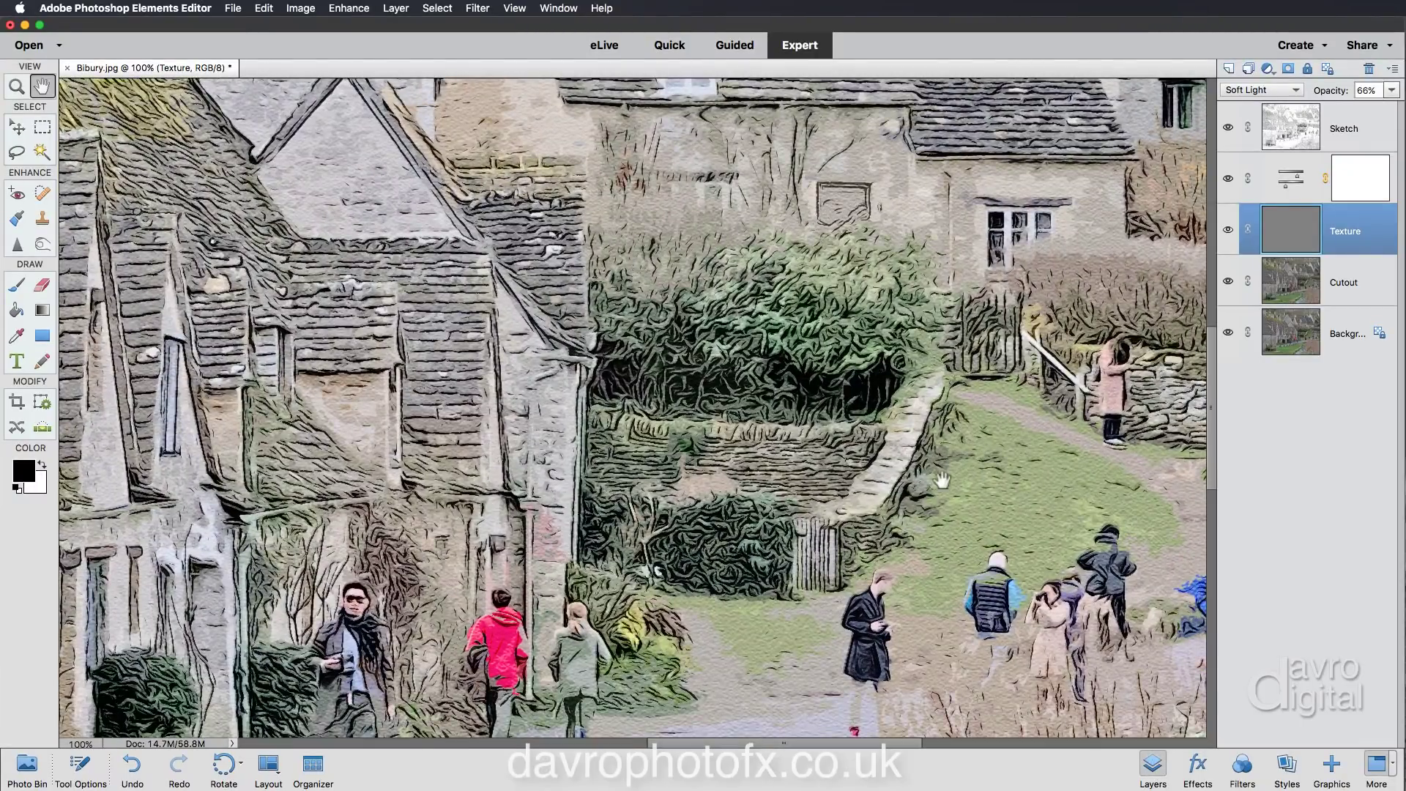
left_click_drag(835, 560, 910, 399)
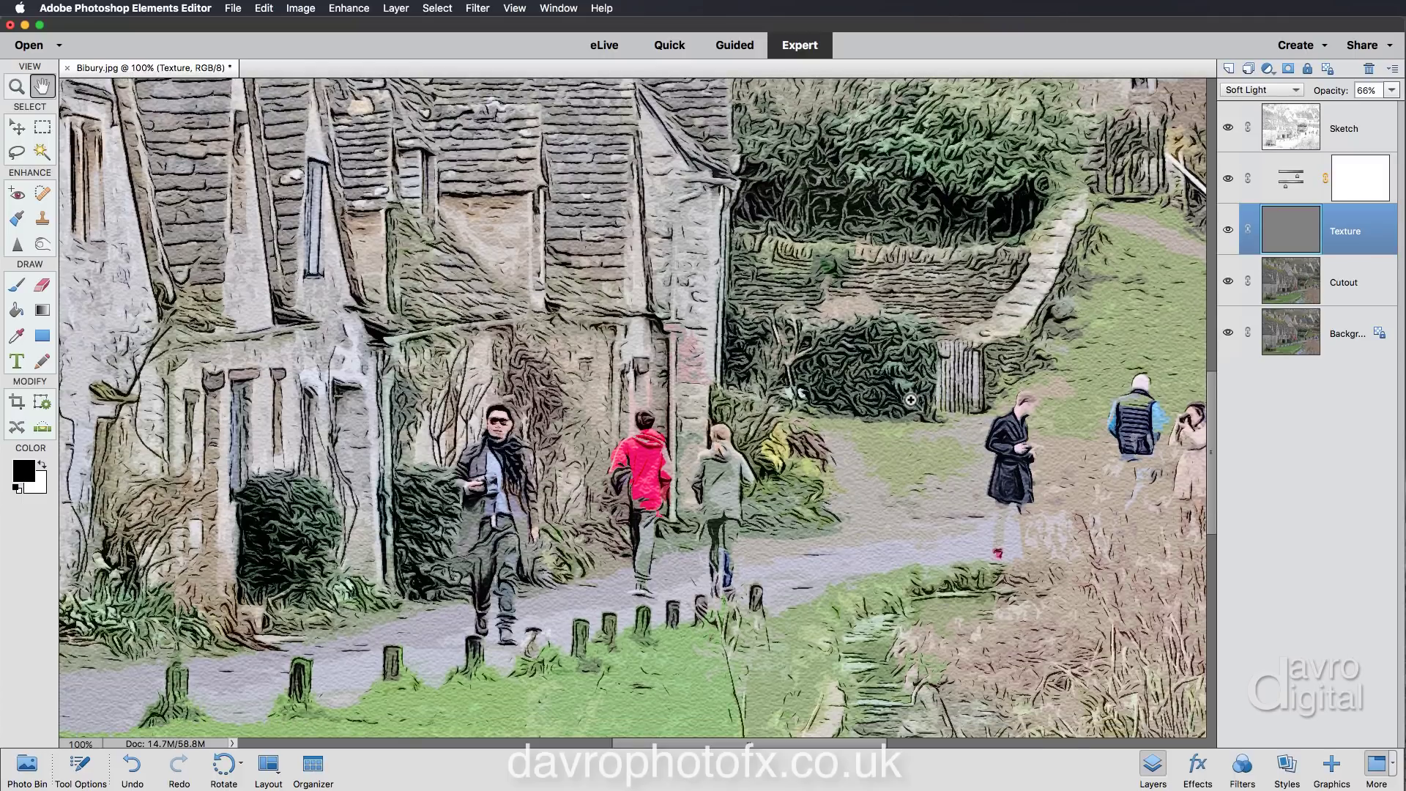
key("super+0")
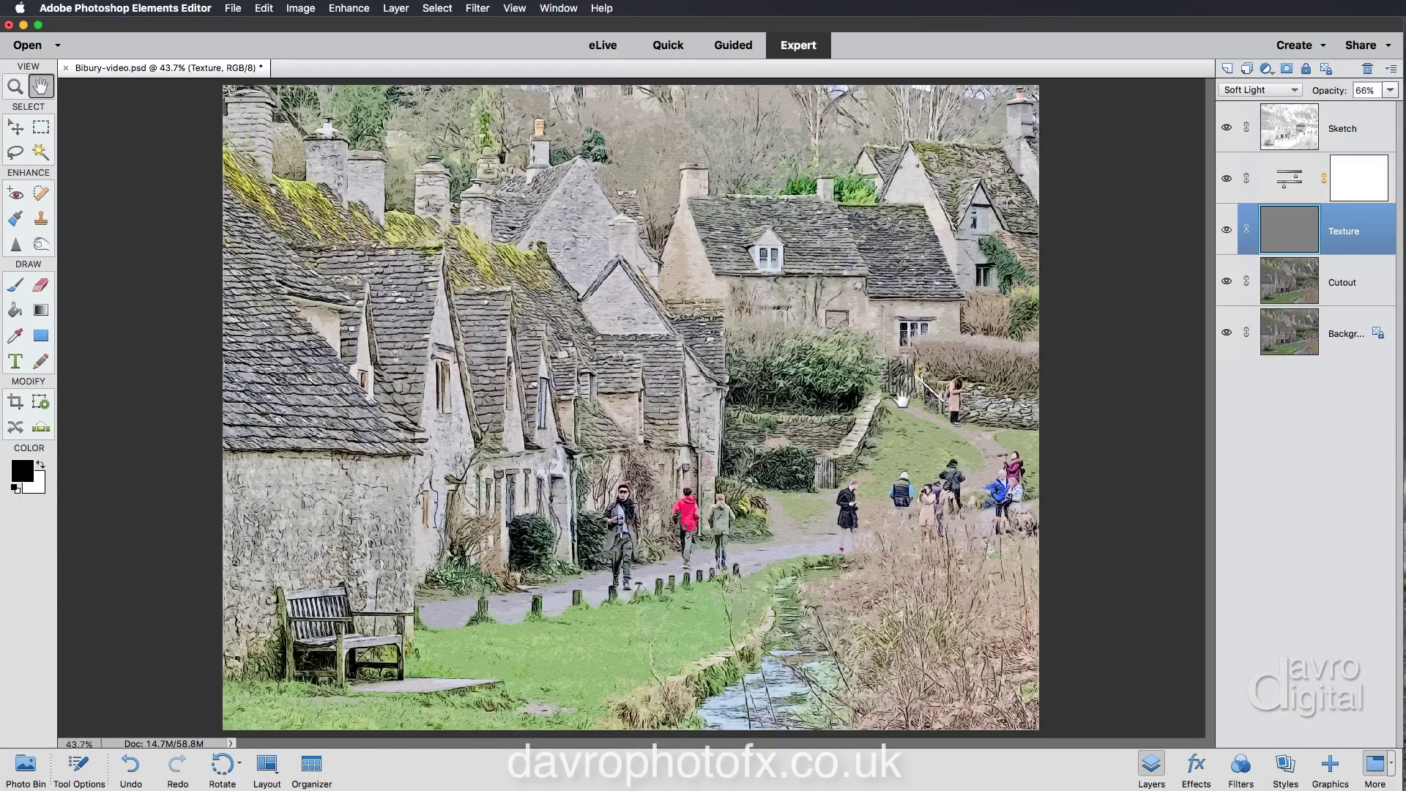
- With the Sketch layer active, draw a rectangular marquee selection just inside the image edges and centre it to leave an even border
left_click(1350, 139)
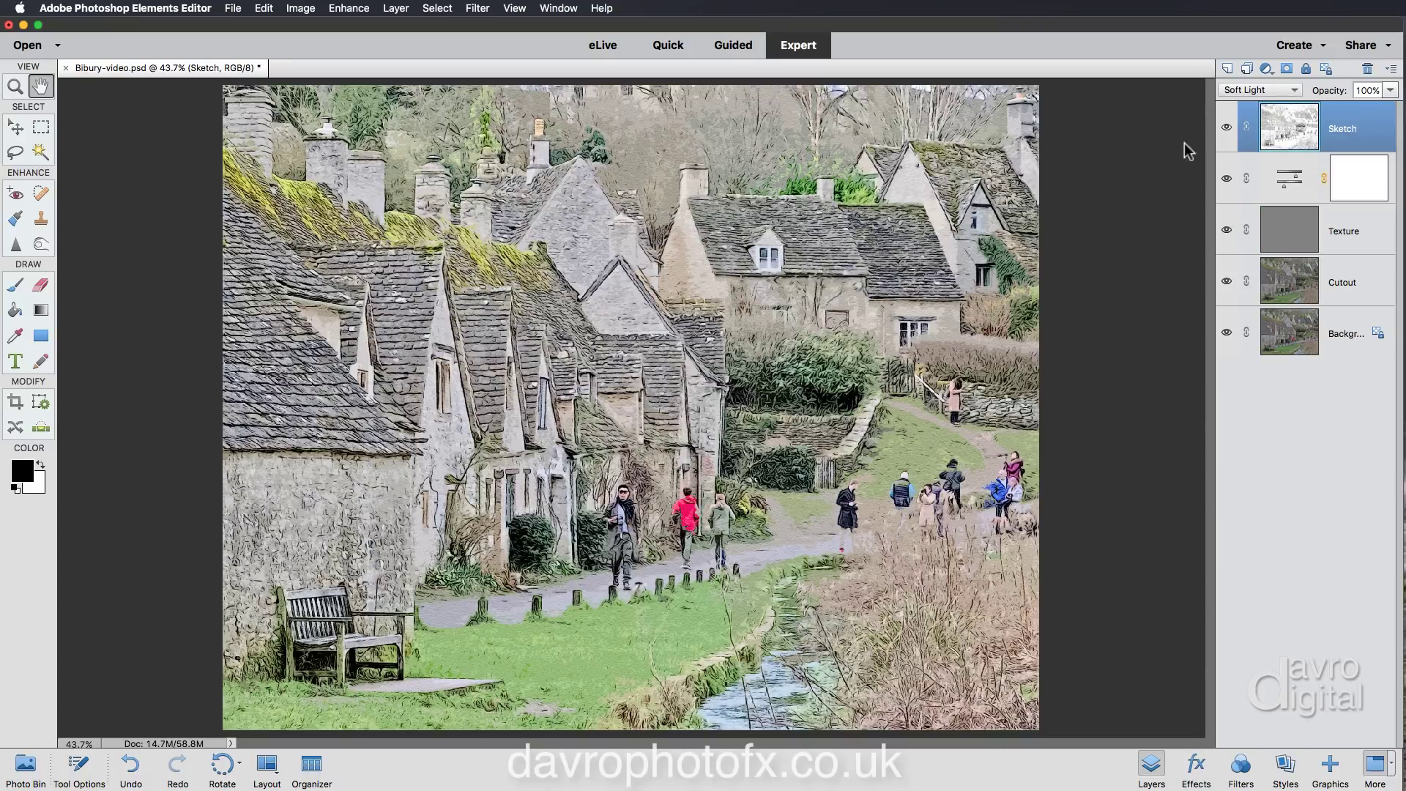
left_click(43, 129)
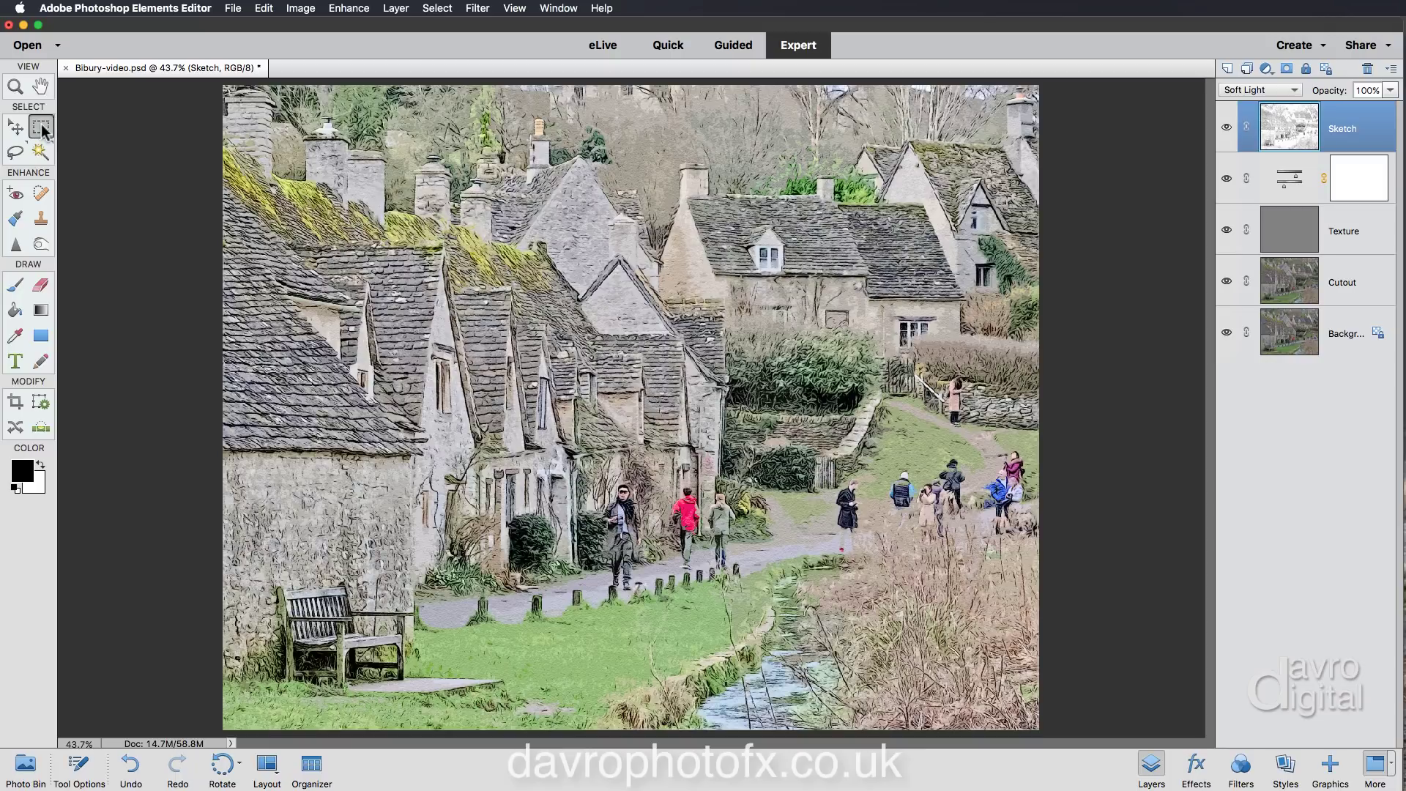
left_click(81, 766)
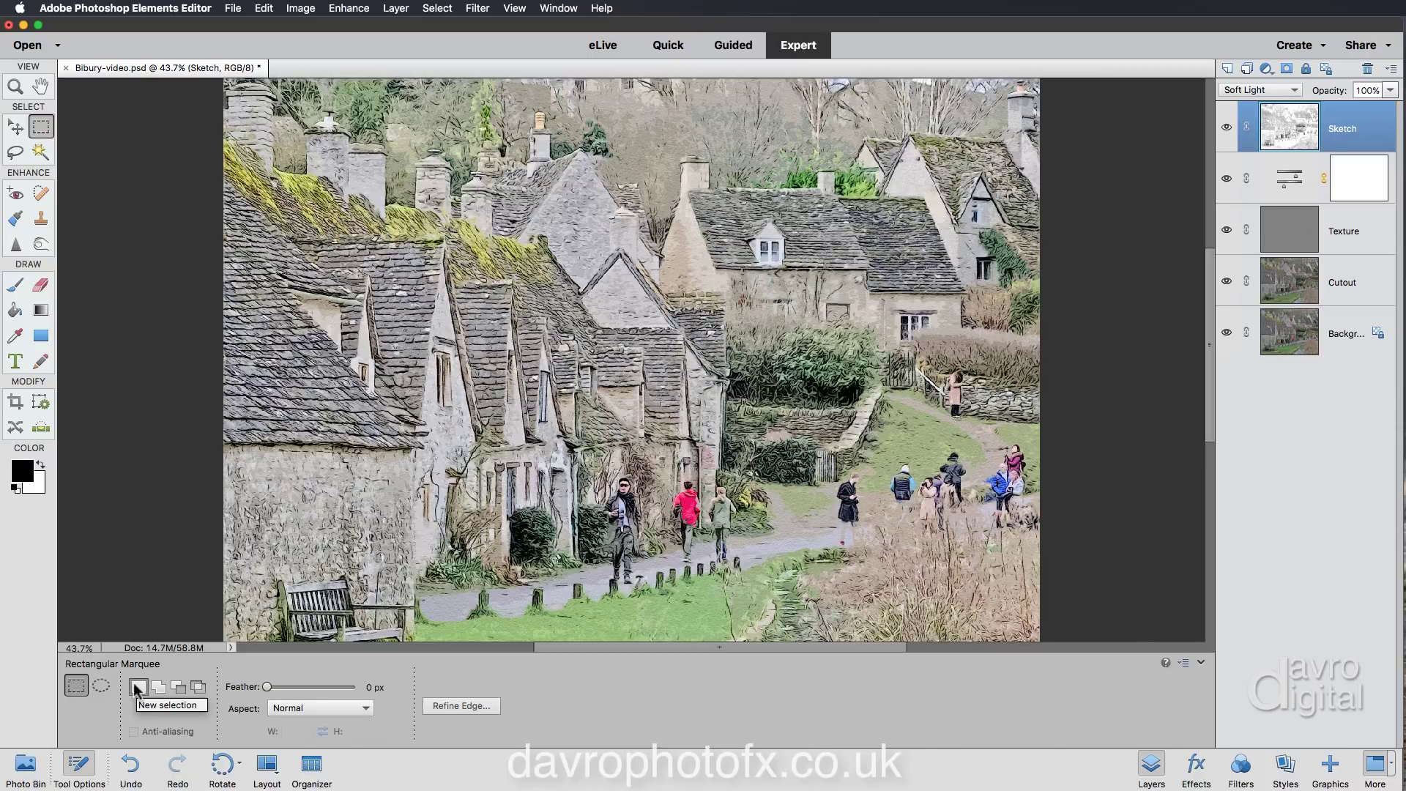
left_click(81, 766)
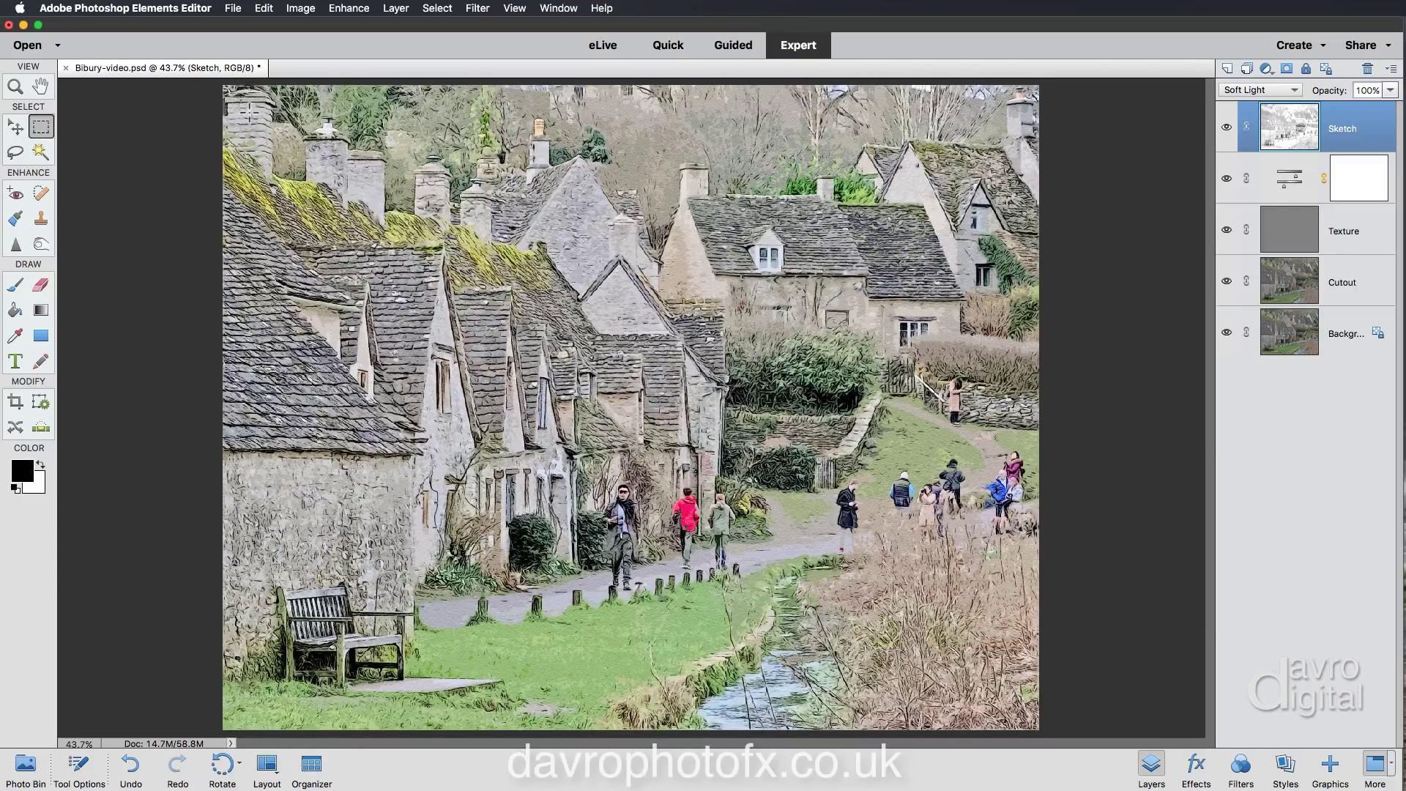
left_click_drag(247, 107, 1021, 715)
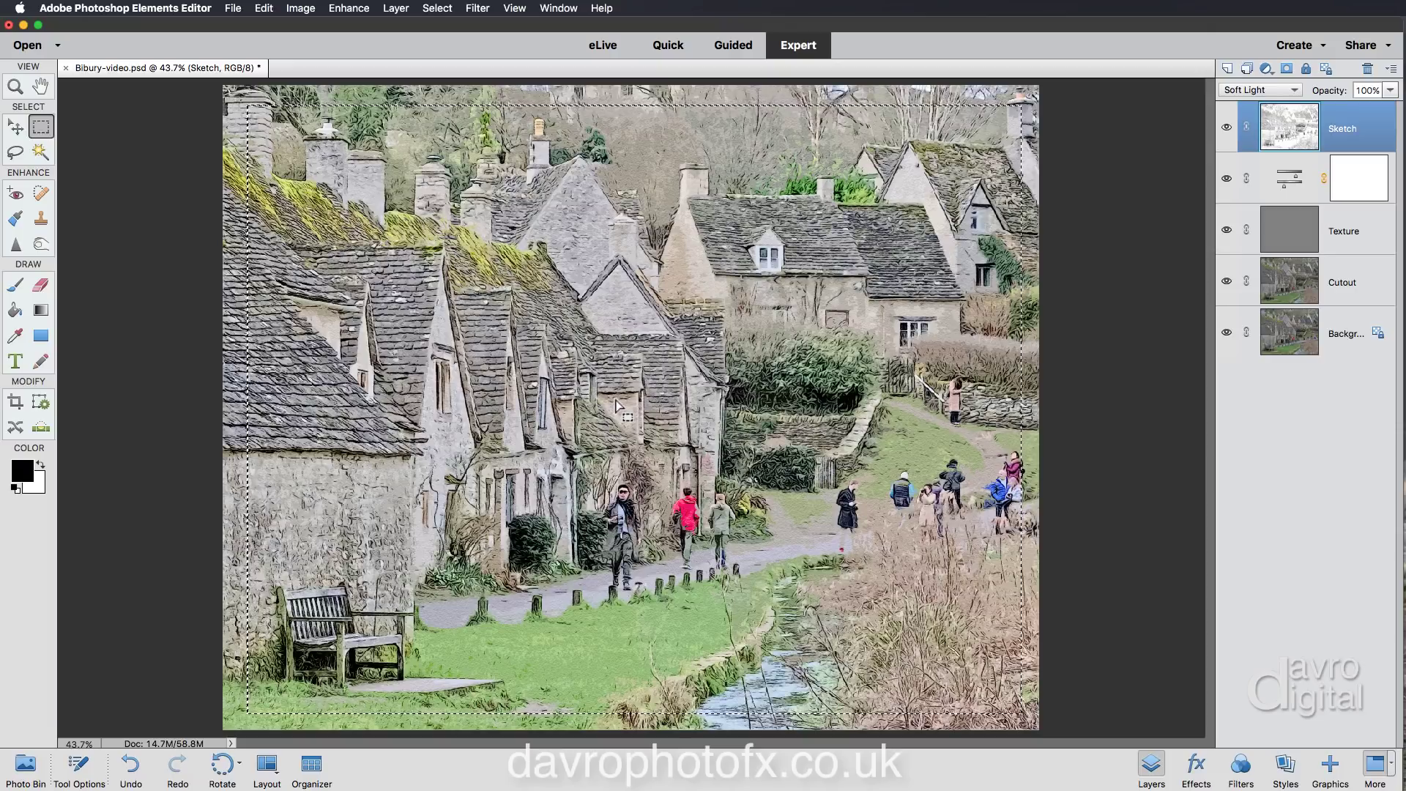
left_click_drag(616, 402, 611, 399)
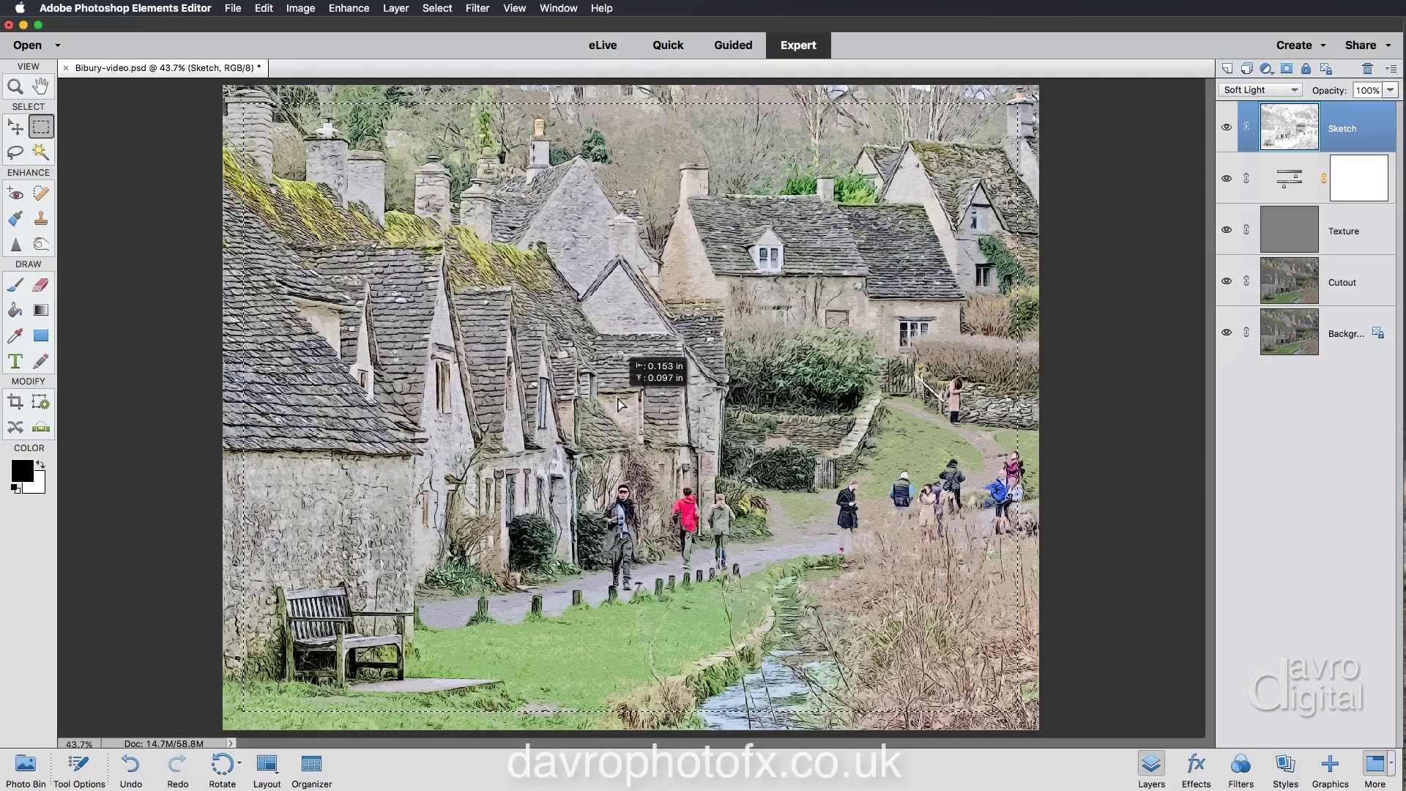
left_click_drag(620, 404, 614, 405)
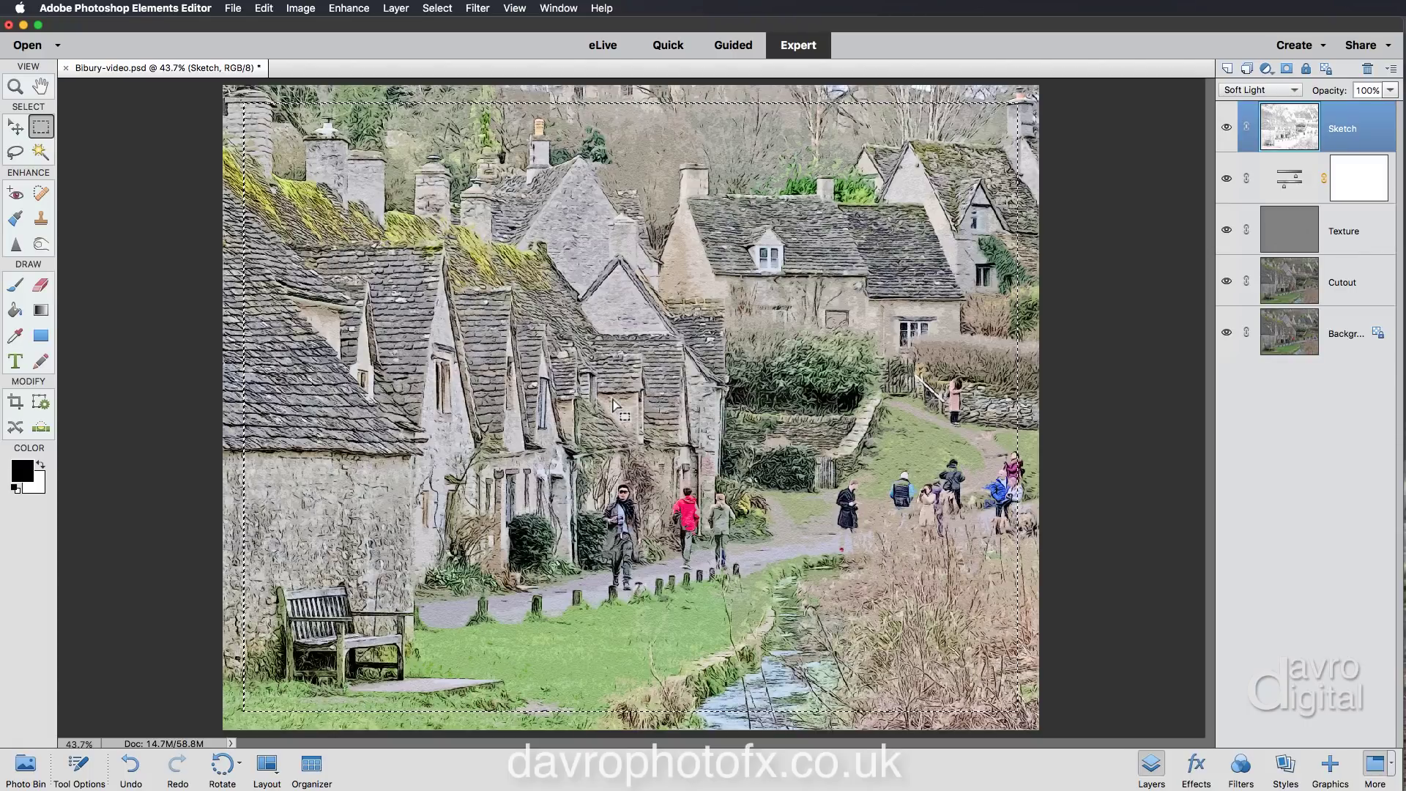
- Add a Hue/Saturation adjustment layer from the selection, invert its mask, and set Lightness to +68 to lighten the border
left_click(1265, 68)
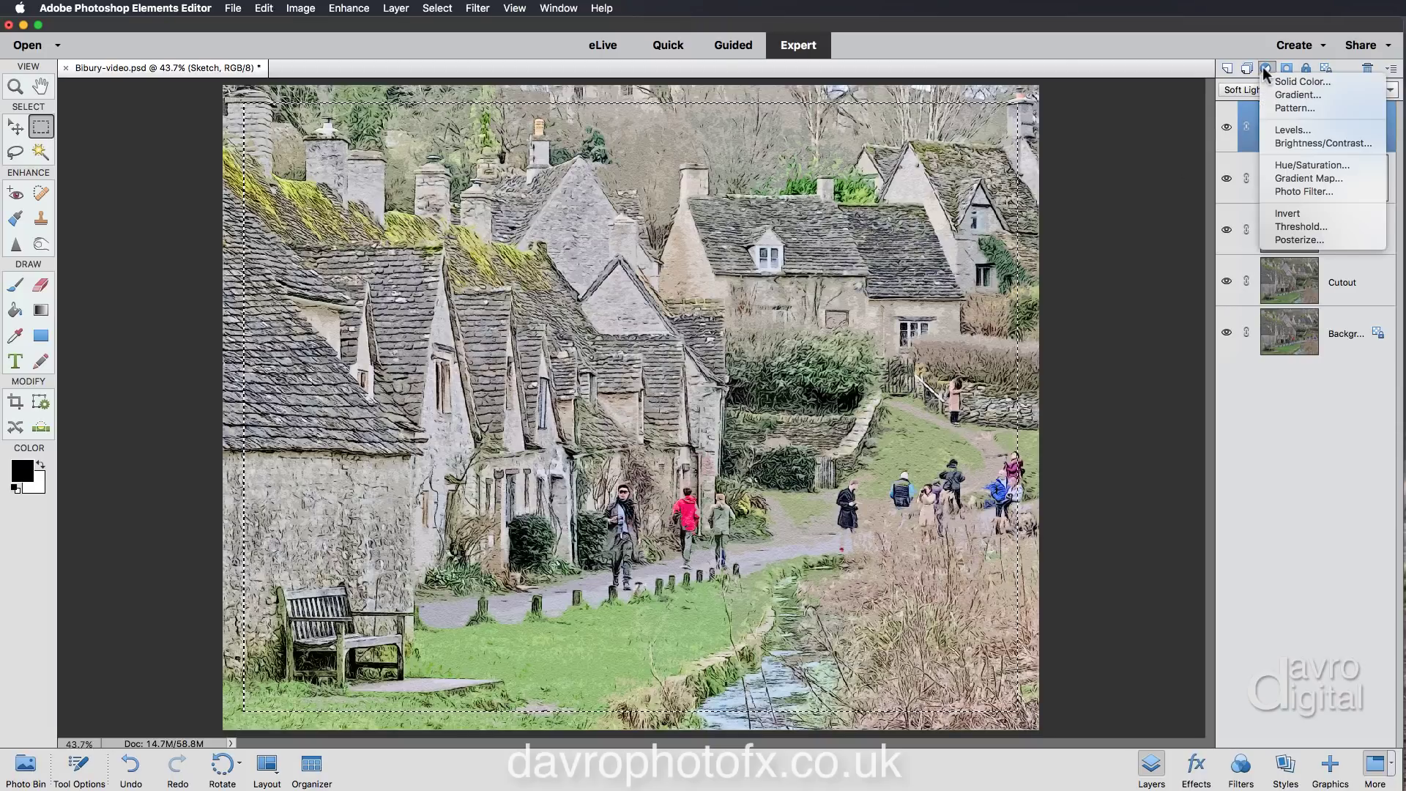
left_click(1281, 167)
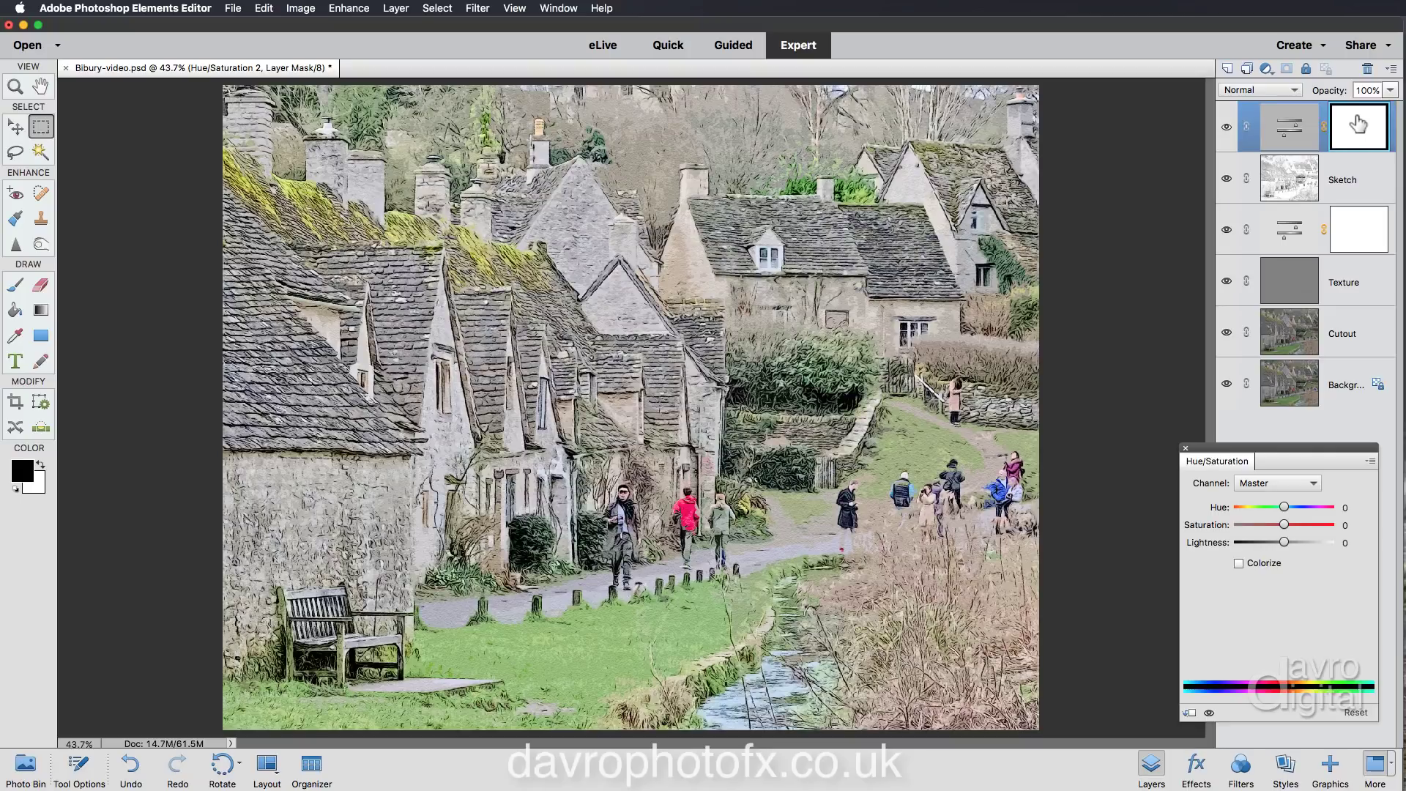
left_click_drag(1354, 119, 1356, 119)
key("super+i")
left_click_drag(1284, 542, 1315, 544)
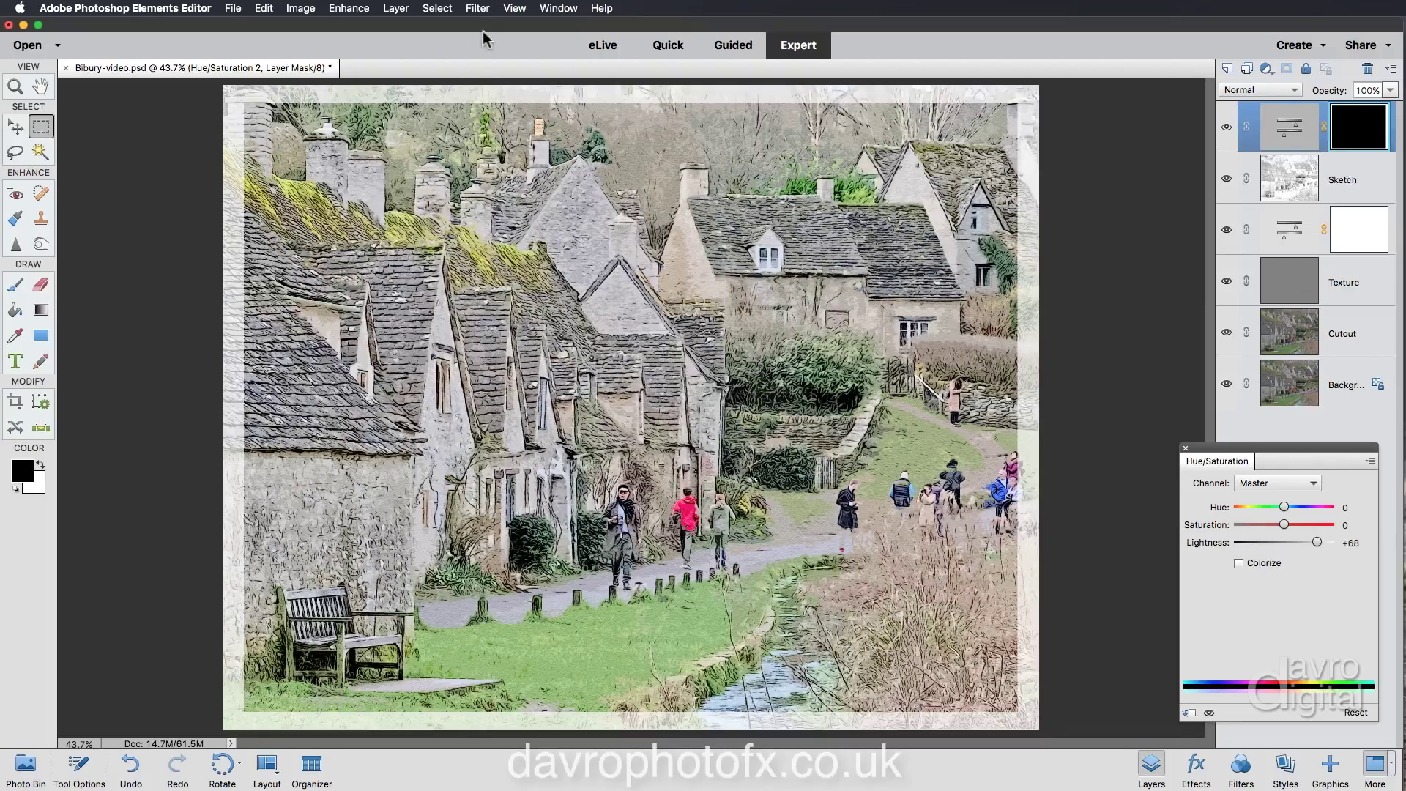
- Soften the border mask with a Gaussian Blur of 22.2 pixels radius and raise the adjustment's Lightness to +71
left_click(477, 8)
mouse_move(481, 109)
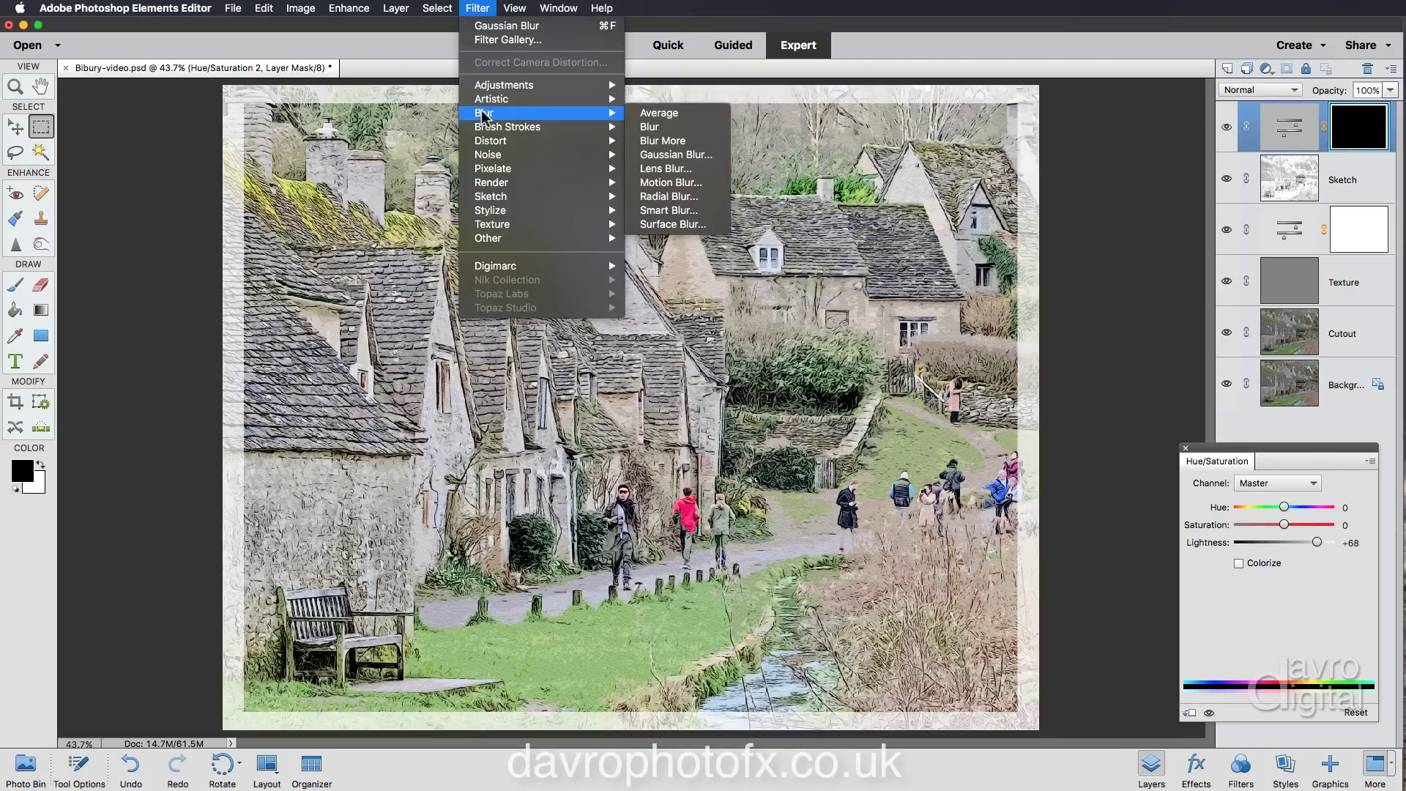
left_click(657, 154)
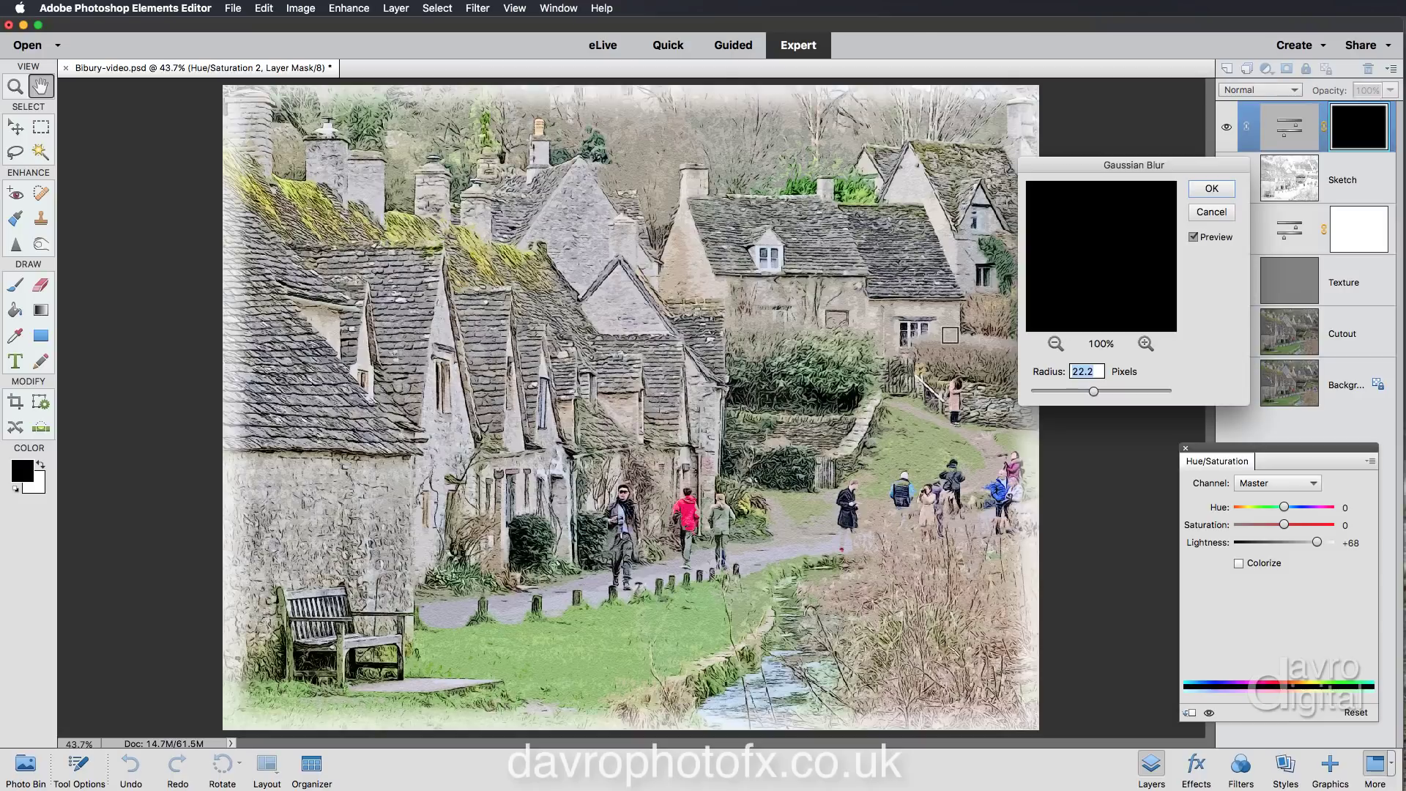
left_click(804, 105)
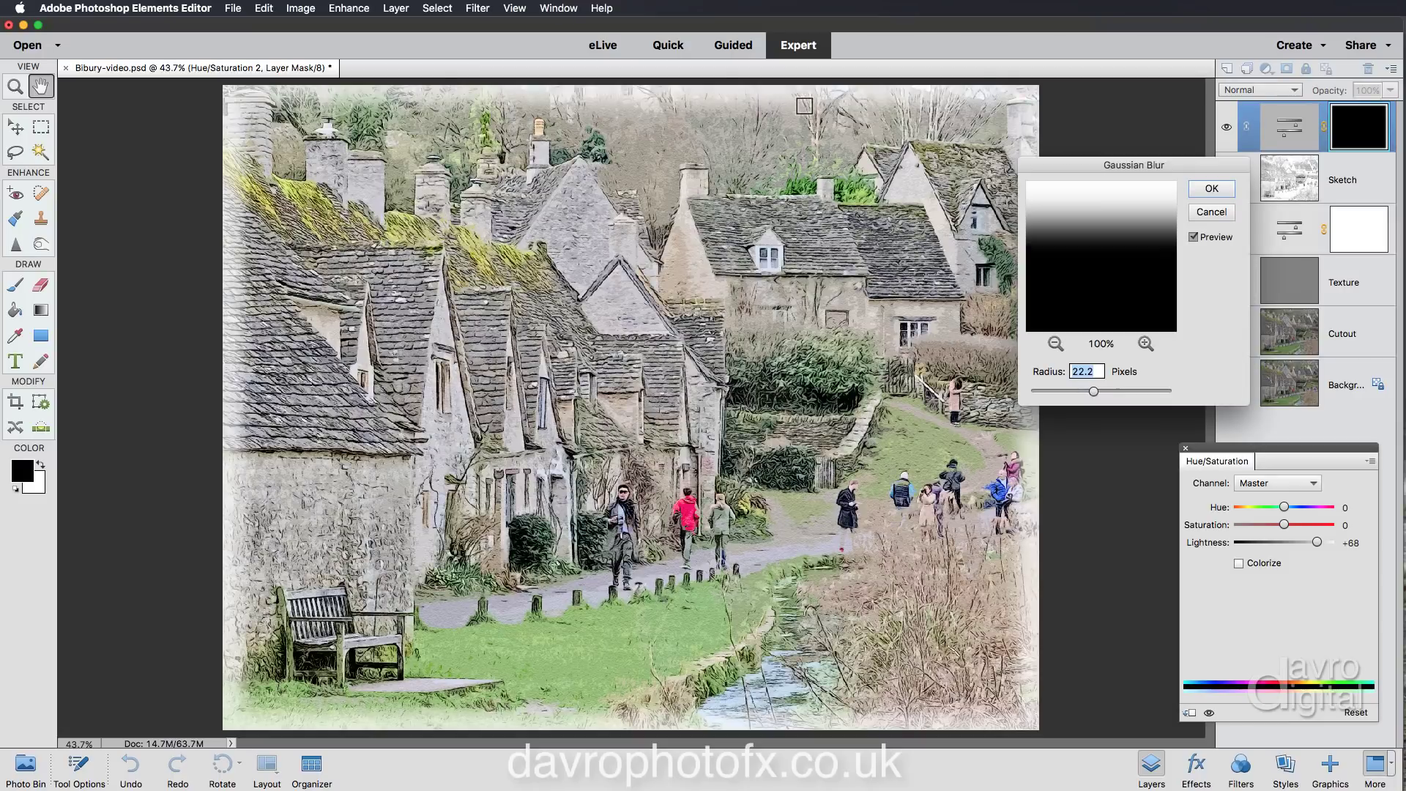
left_click(1112, 226)
left_click(1058, 390)
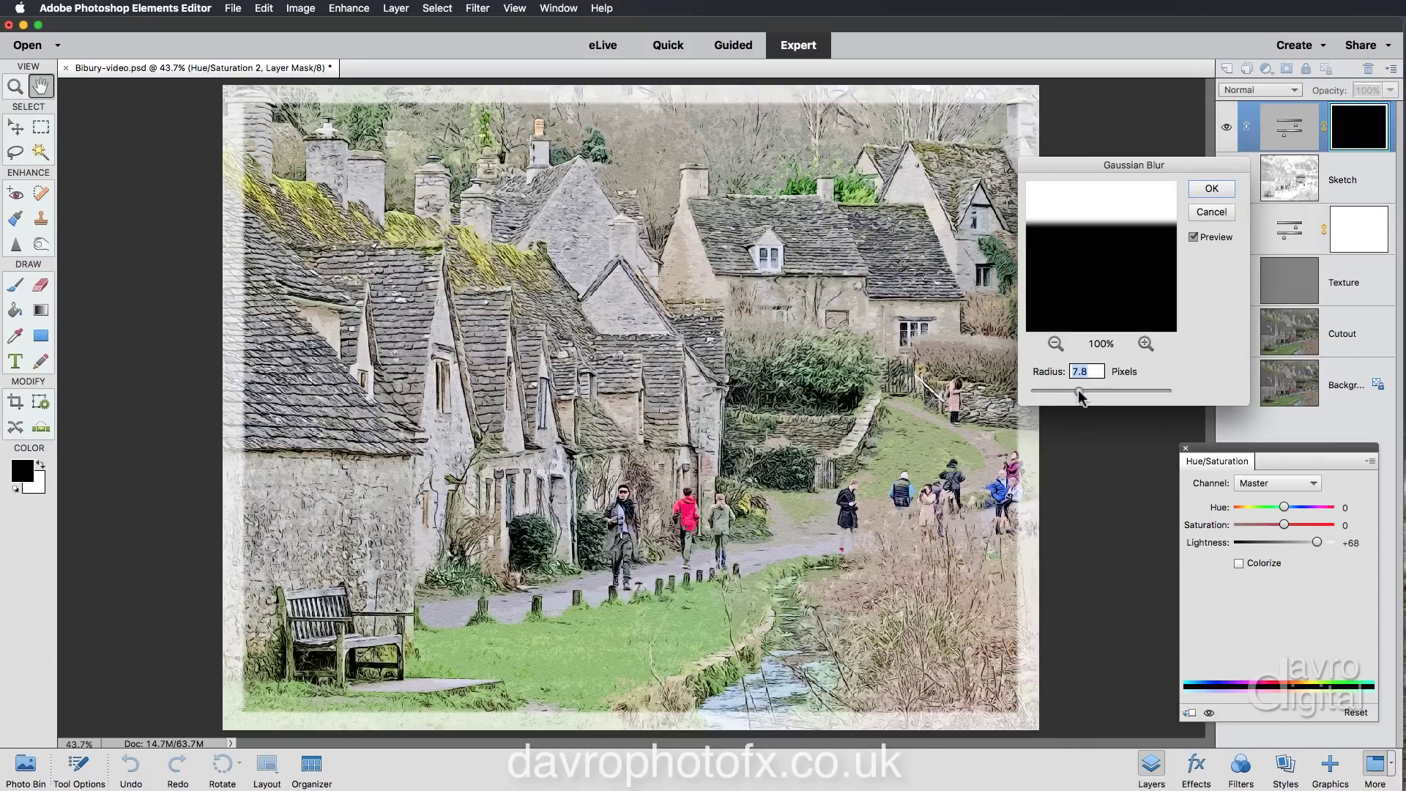
left_click_drag(1095, 391, 1095, 393)
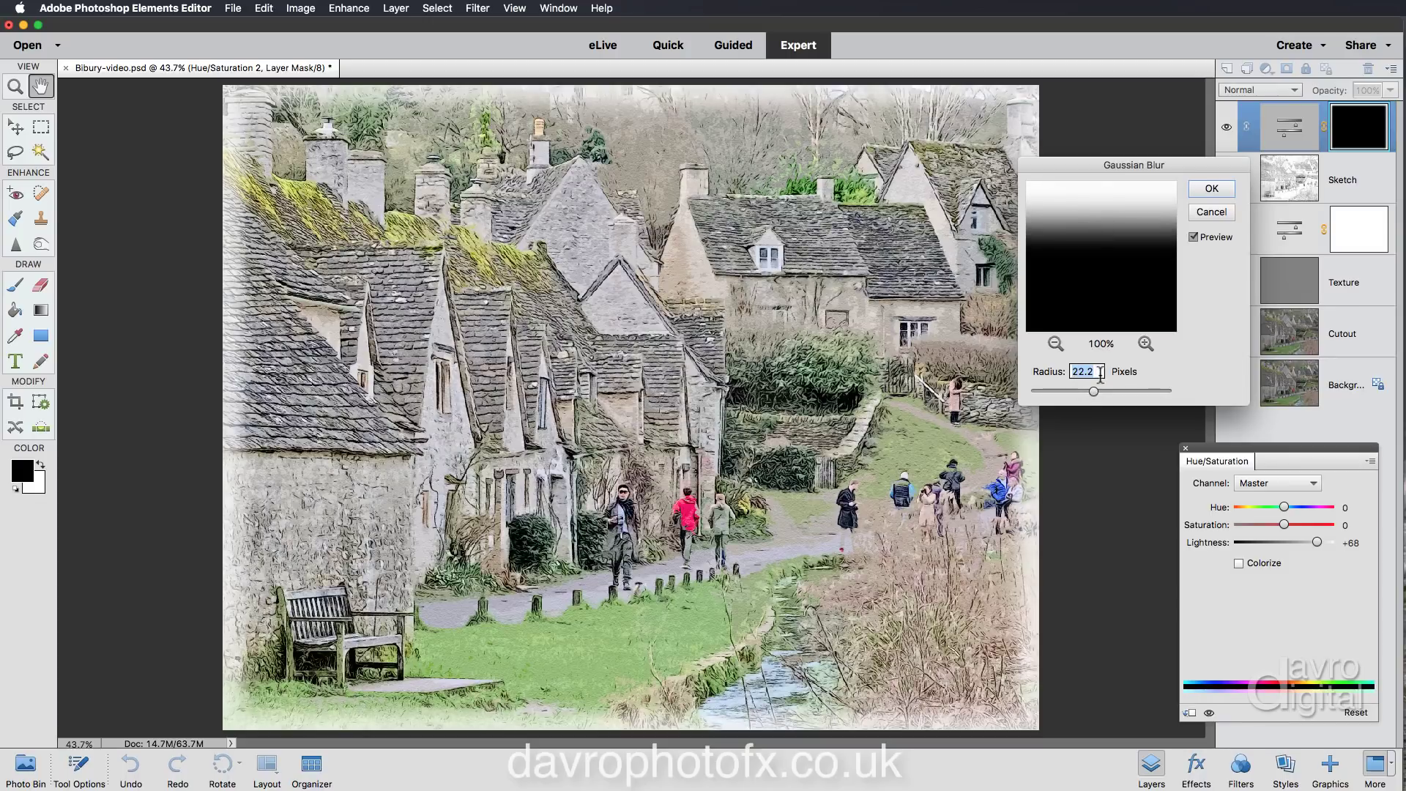
left_click(1211, 188)
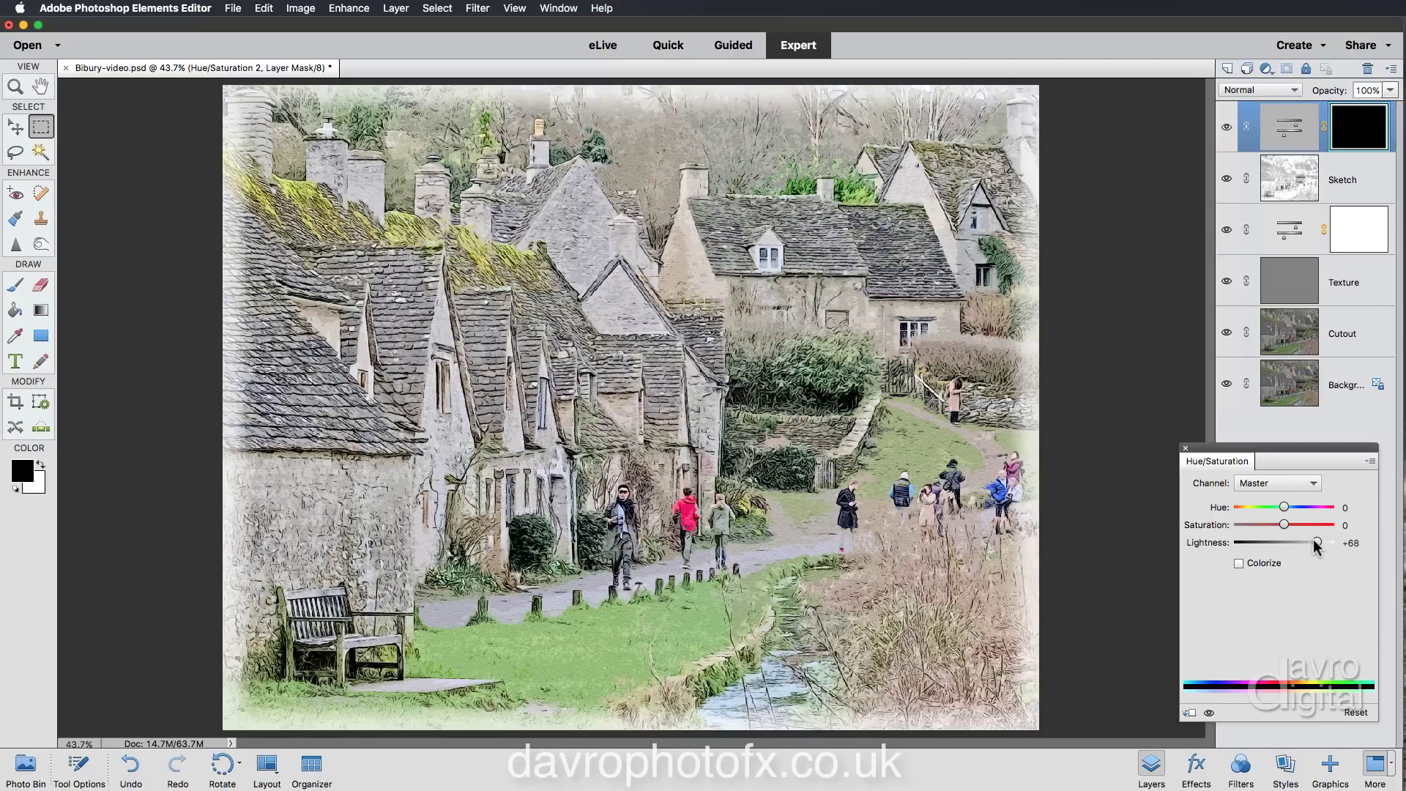
left_click_drag(1317, 546, 1319, 546)
- Free-transform the border mask, pulling its left edge inward and its top and bottom edges slightly inward to widen the faded border
left_click(287, 11)
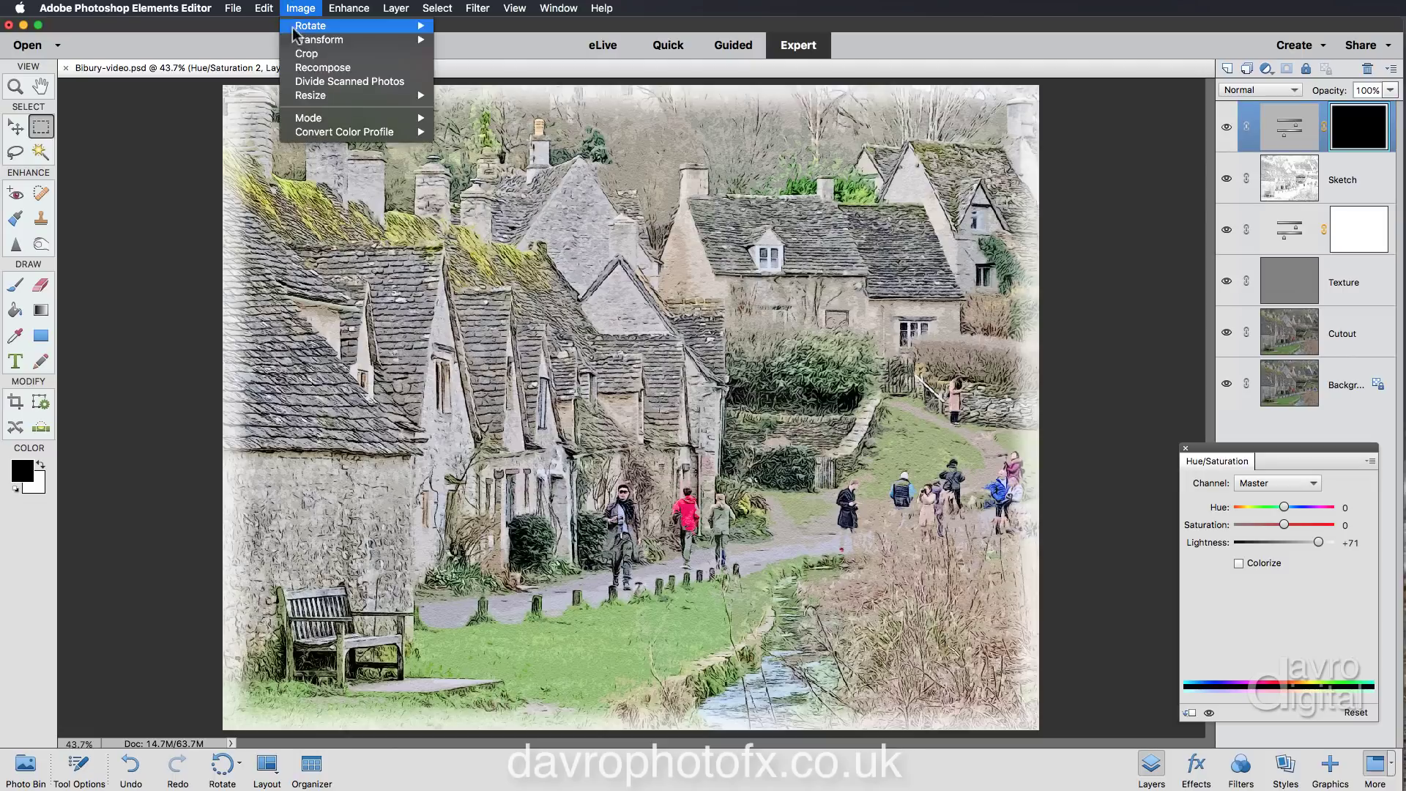
mouse_move(304, 41)
left_click(457, 41)
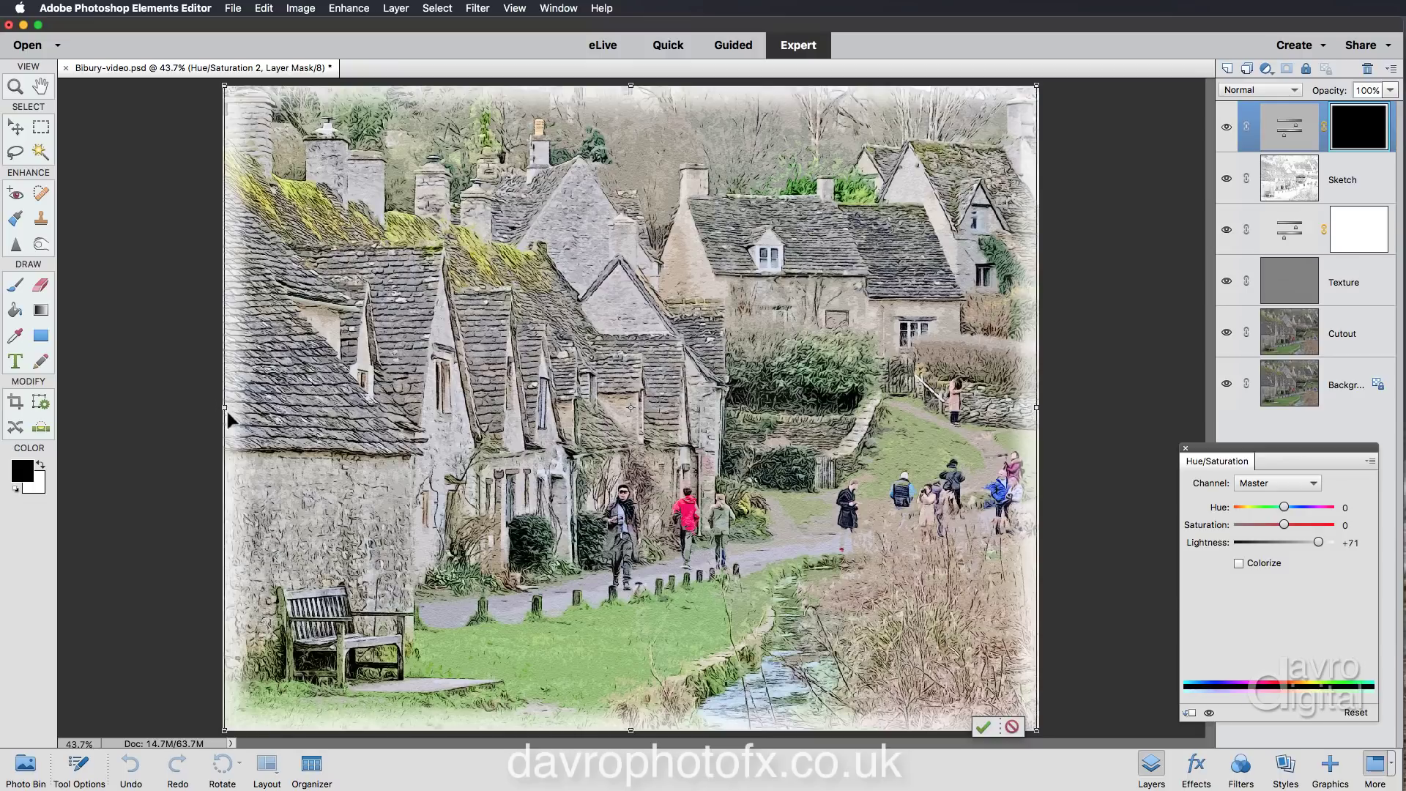
left_click_drag(223, 407, 240, 410)
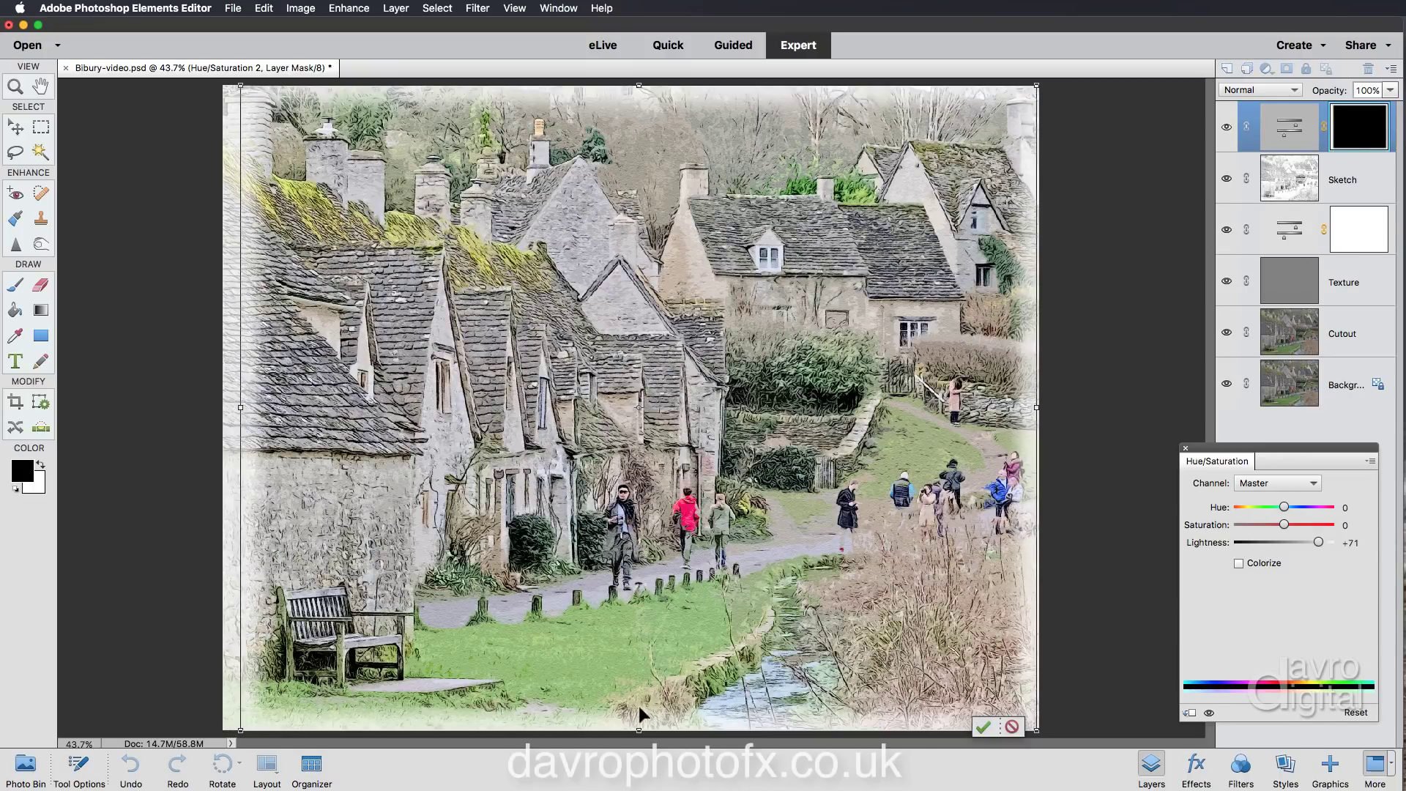
left_click_drag(638, 727, 639, 722)
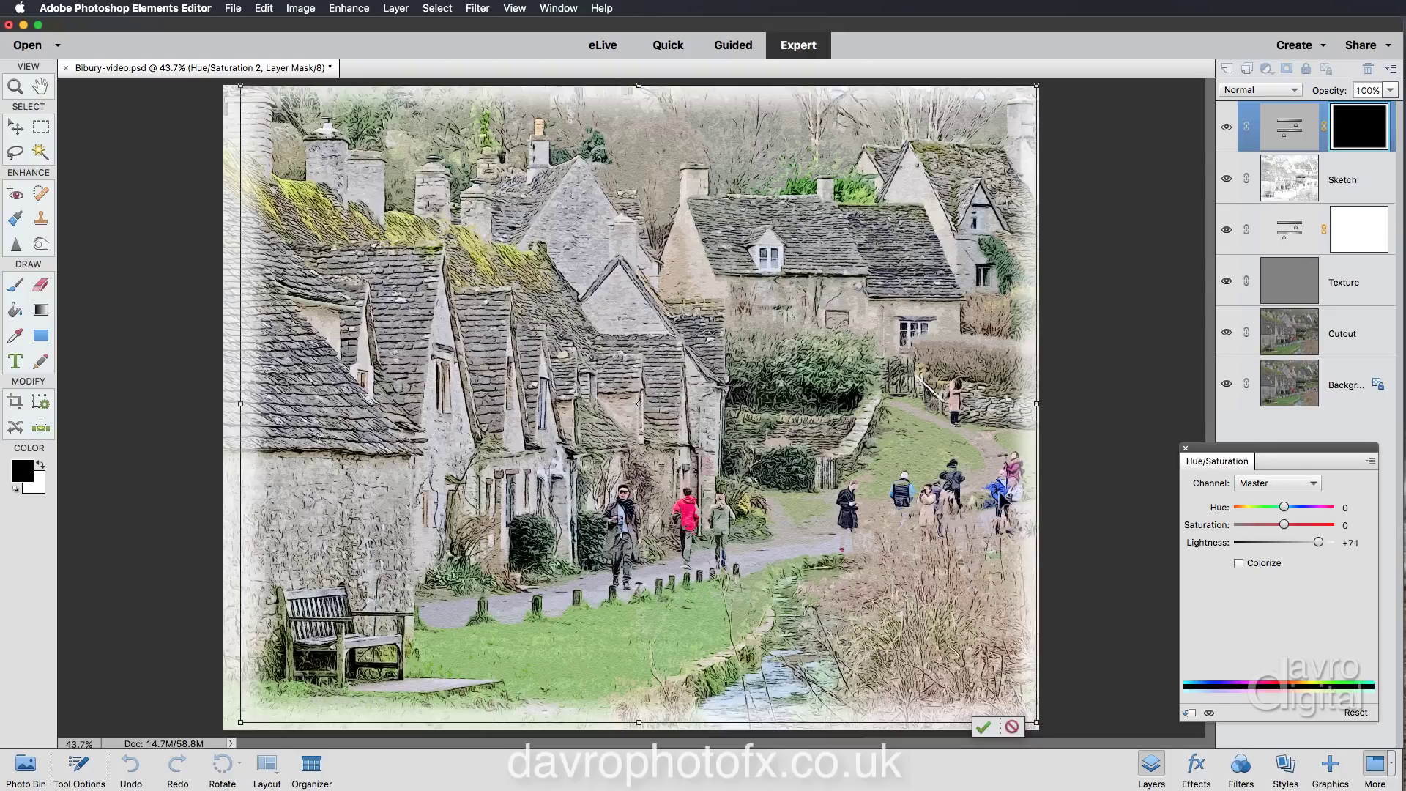
left_click_drag(639, 86, 639, 93)
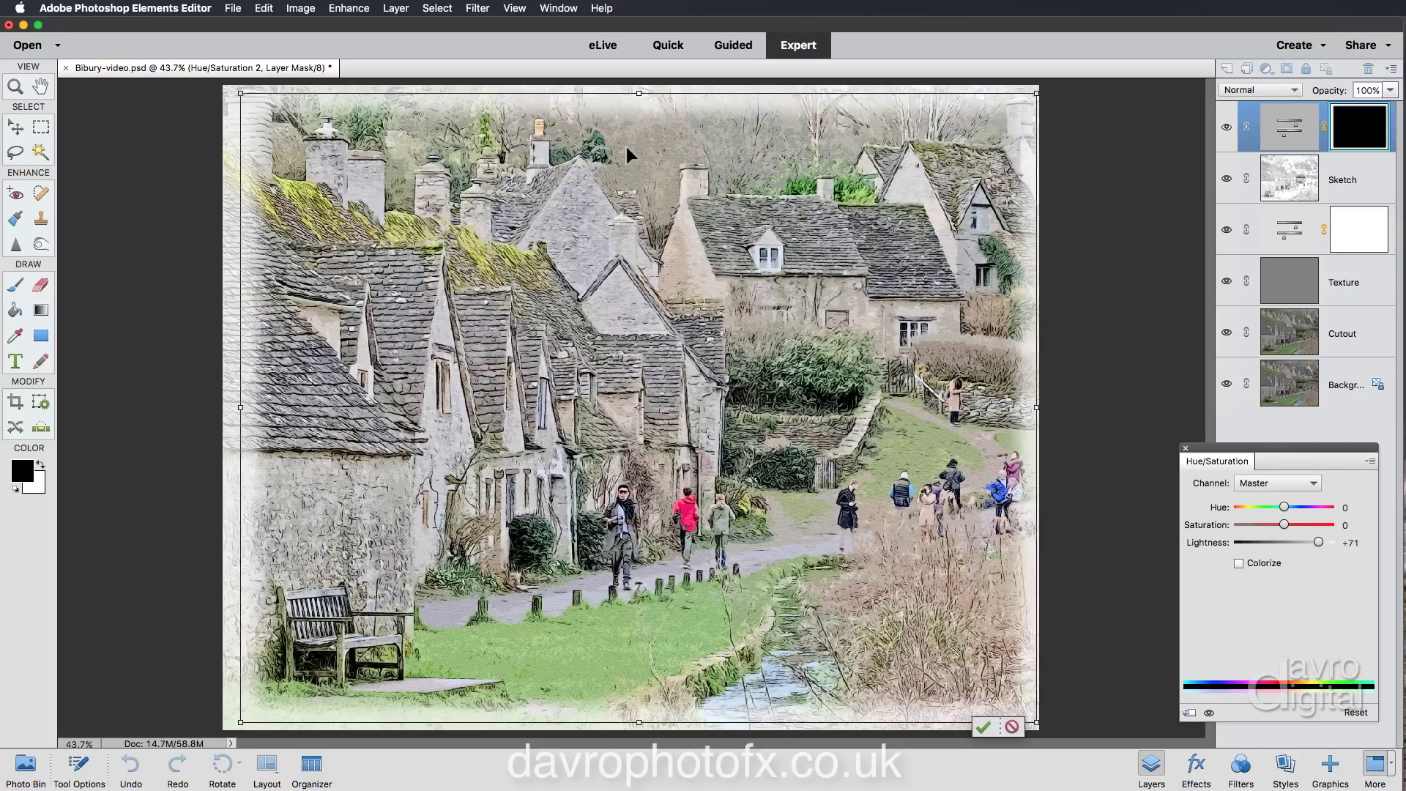
key("Return")
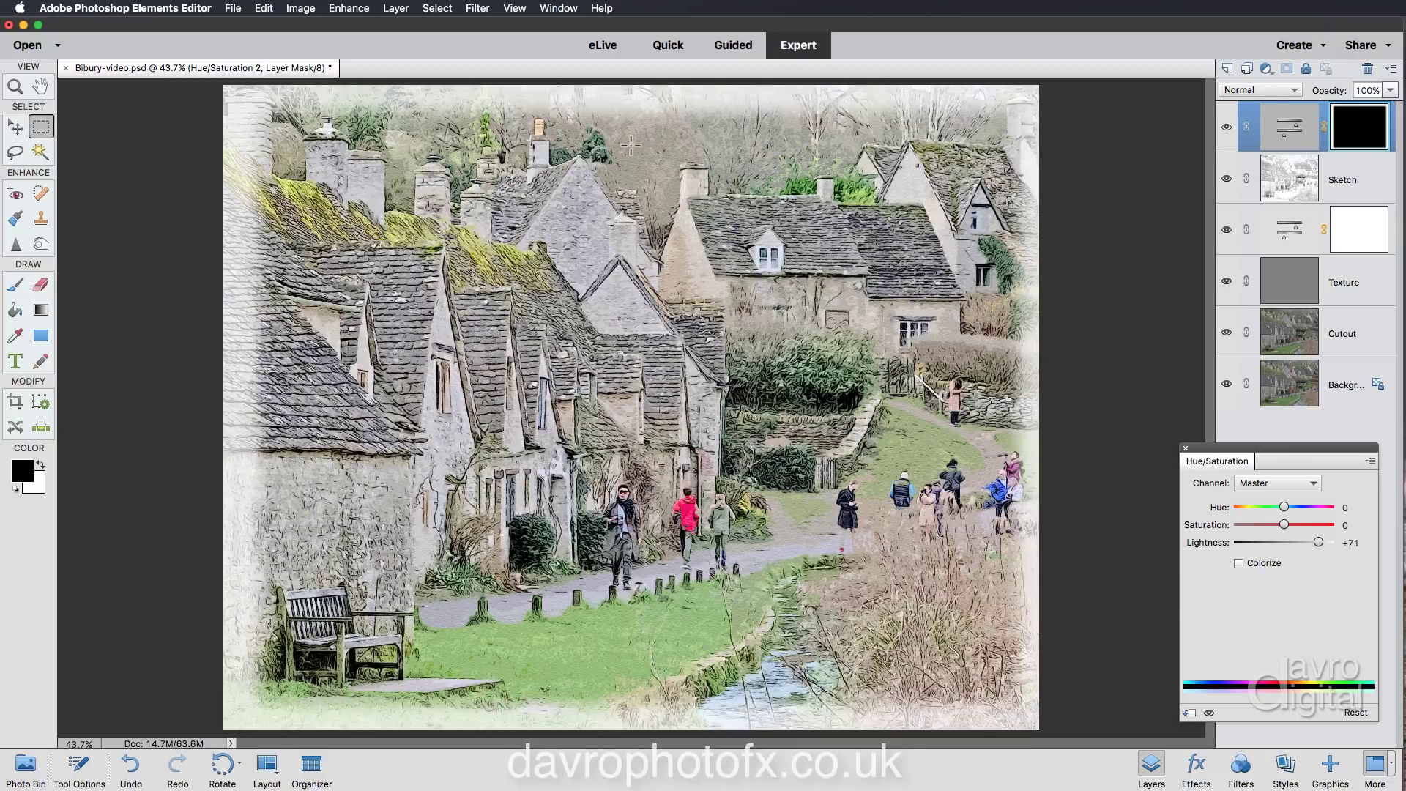
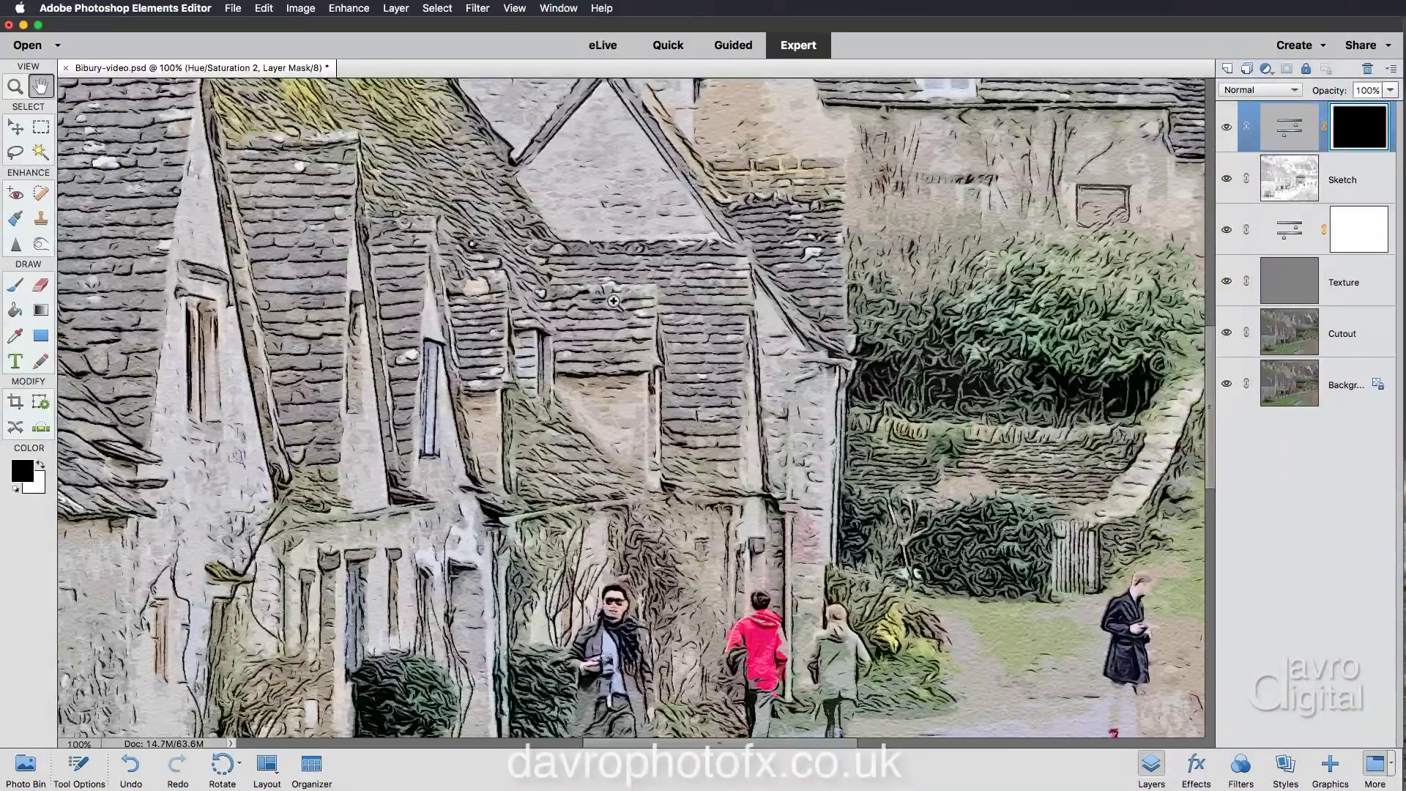
- Add a layer mask to the Cutout layer
left_click_drag(663, 429, 452, 297)
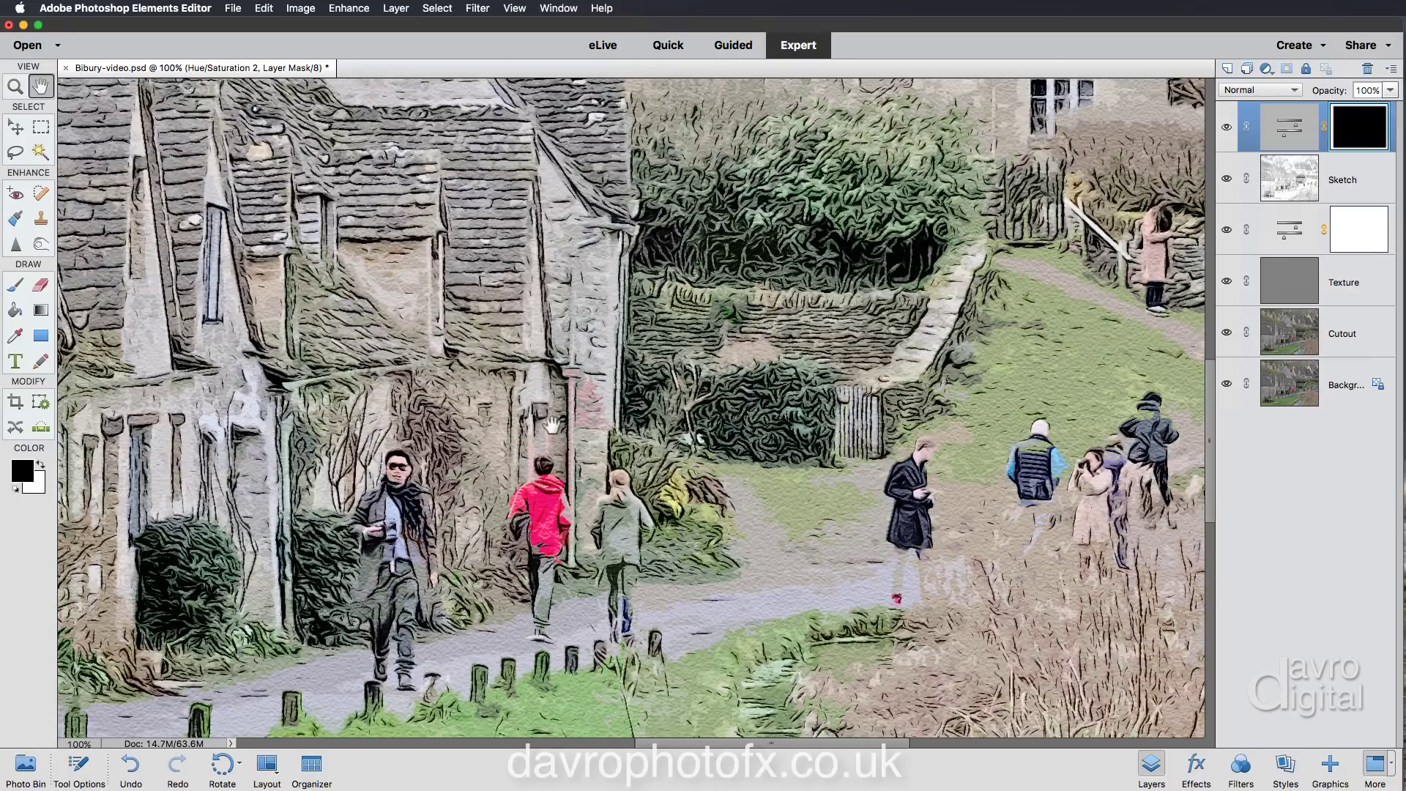
left_click(1335, 322)
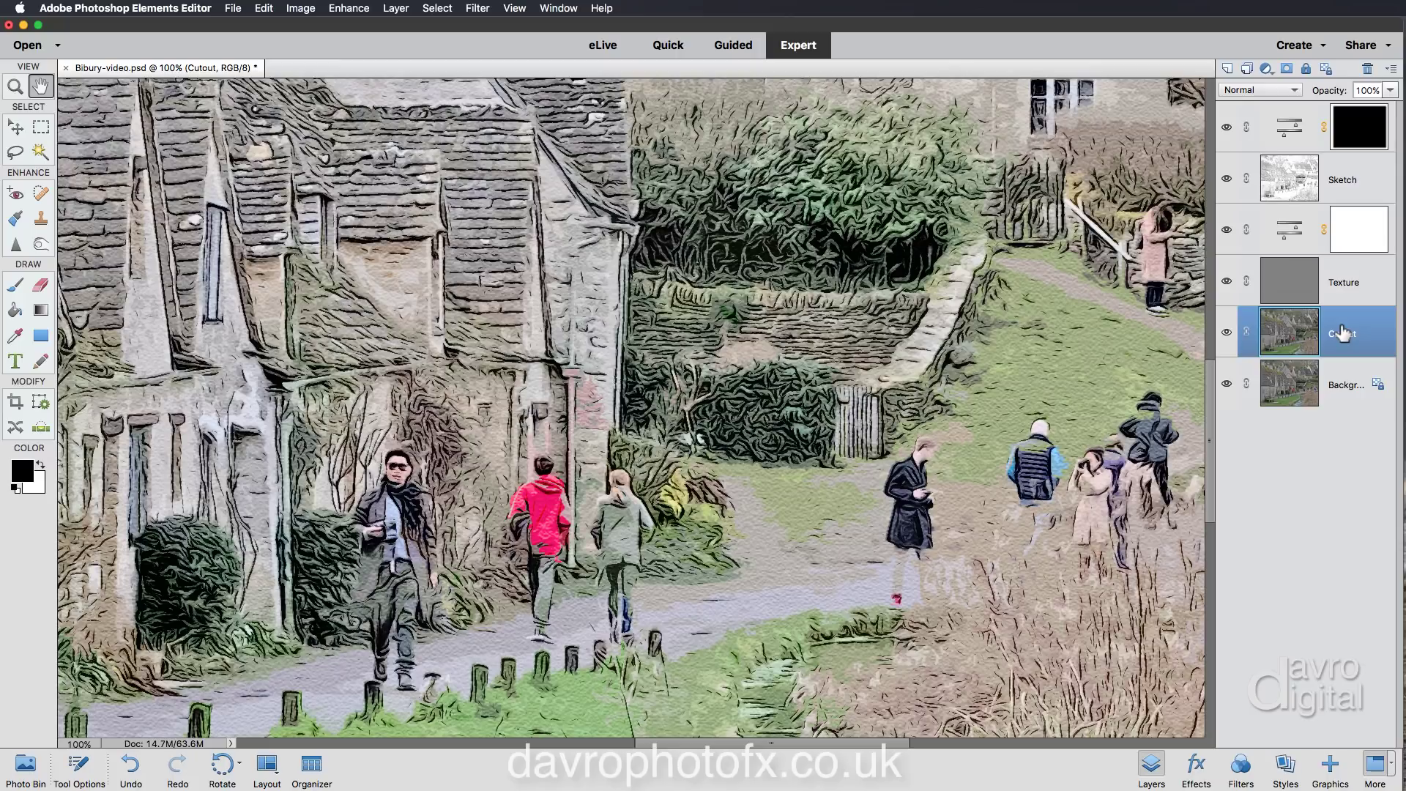
left_click(1287, 69)
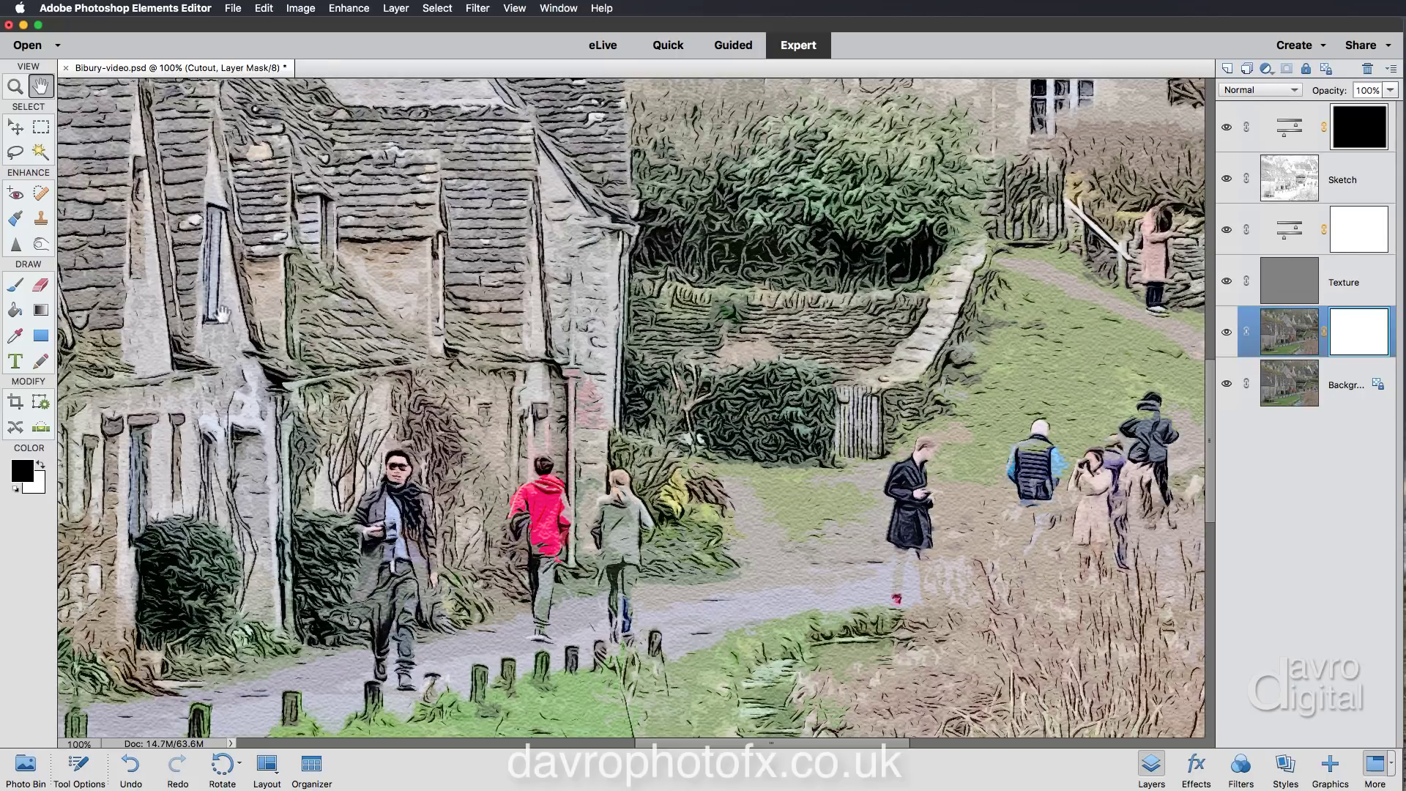
- Paint black with a smaller brush on the Cutout mask to remove the red colour spill on the wall around the red-jacketed walker
left_click(16, 284)
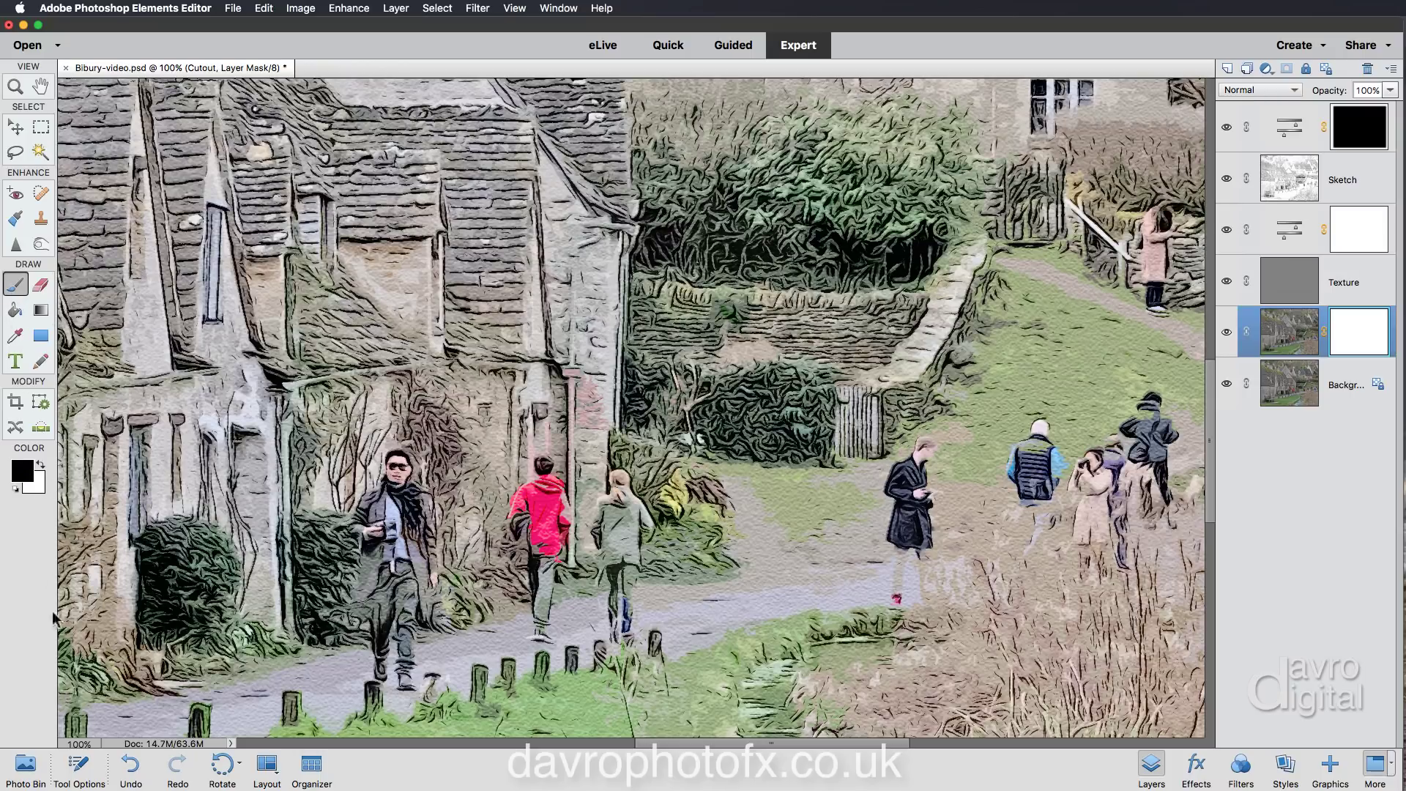
left_click(79, 773)
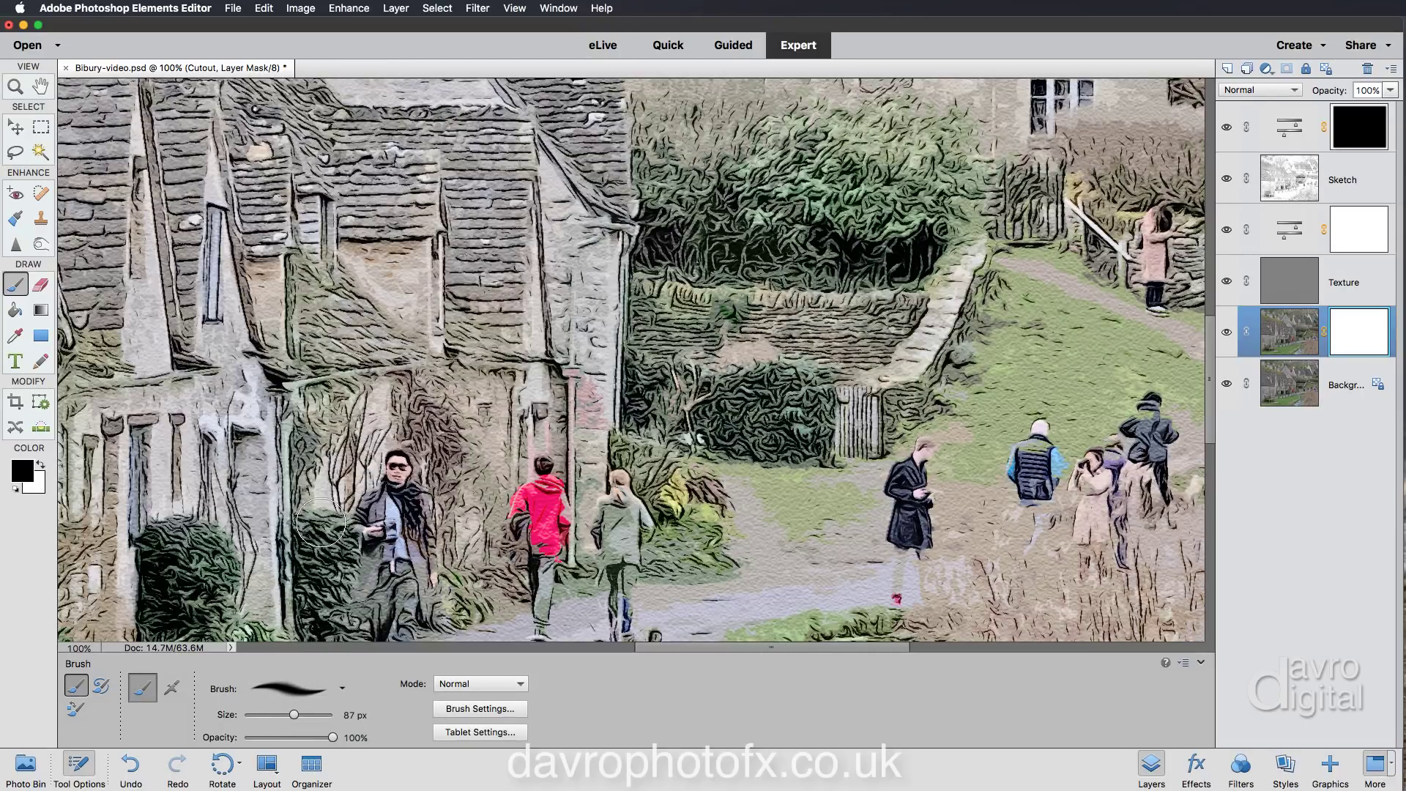
key("bracketleft")
key("bracketleft")
key("bracketleft")
key("bracketleft")
left_click(79, 767)
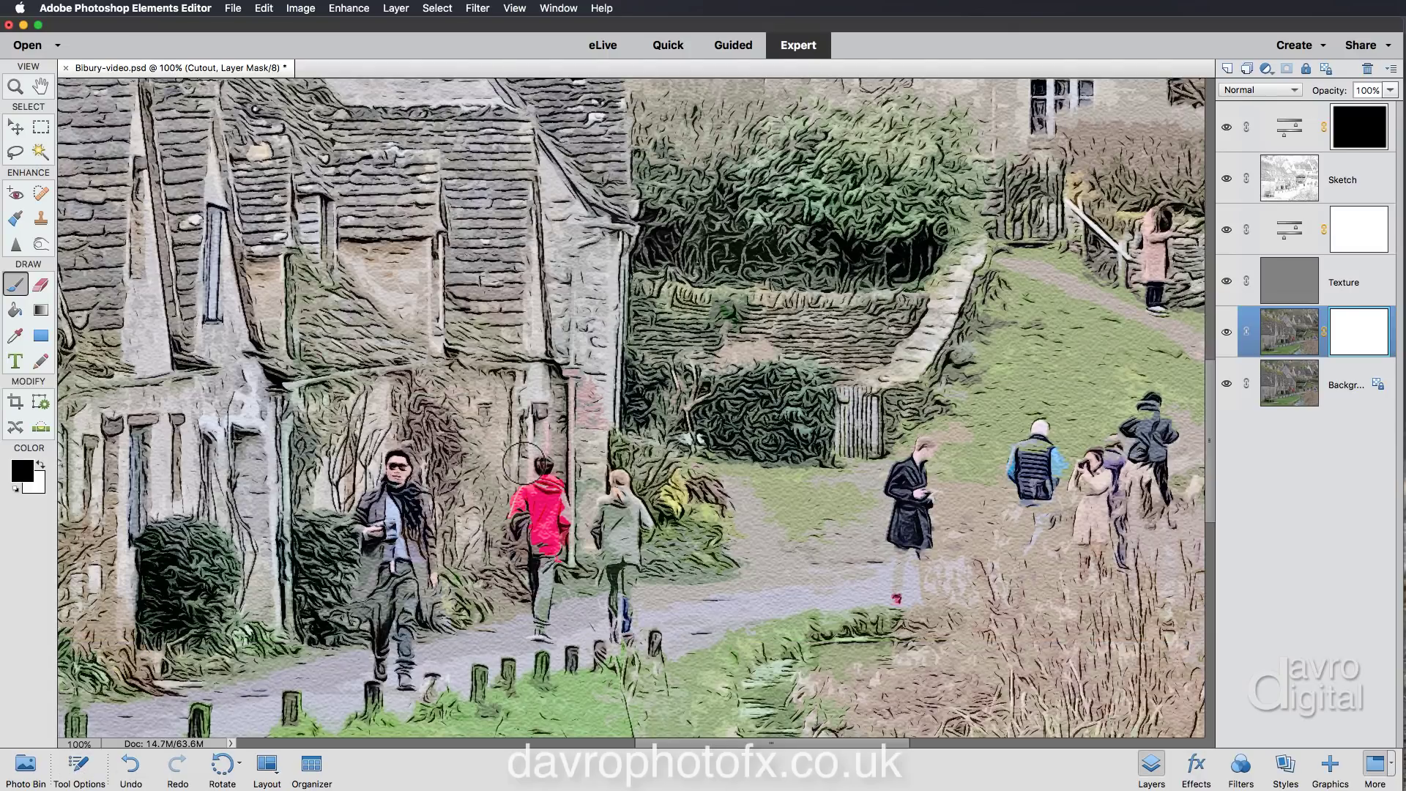
mouse_move(546, 438)
left_mouse_down()
mouse_move(589, 412)
mouse_move(575, 388)
mouse_move(585, 404)
left_mouse_up()
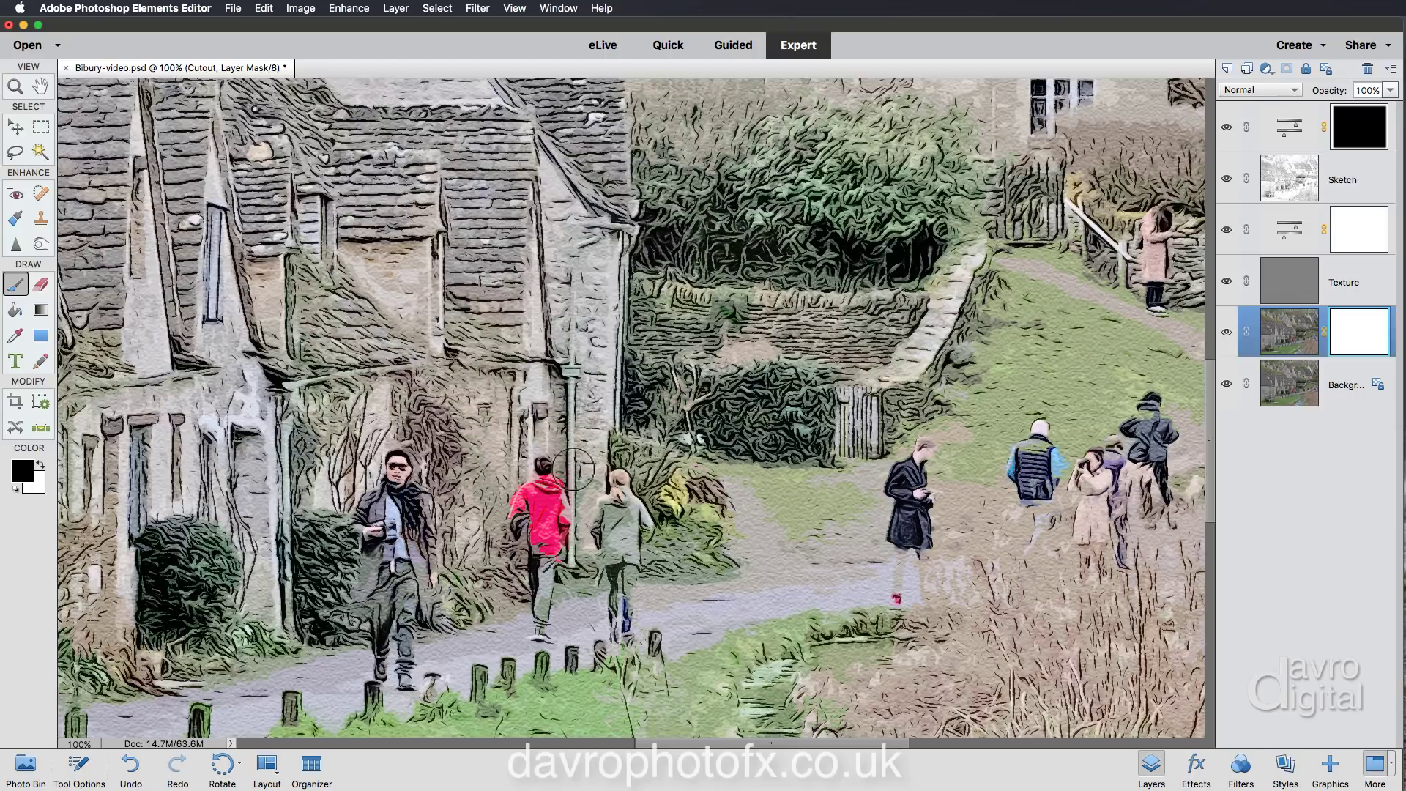
left_click(669, 597)
- Paint black on the Cutout mask over the stray blue and colour spill around the group of people beside the path
scroll(669, 598, "right", 5)
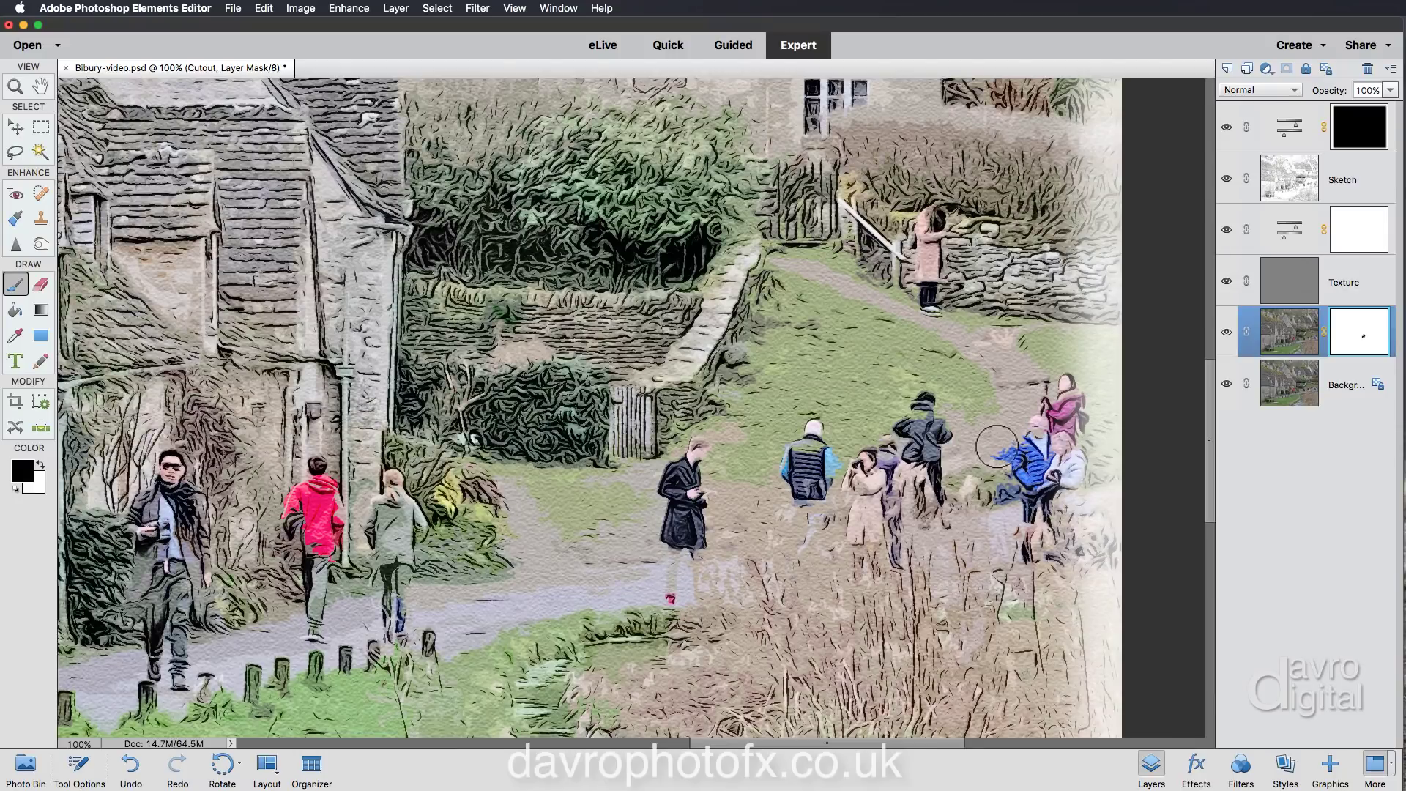
mouse_move(999, 445)
left_mouse_down()
mouse_move(1004, 499)
mouse_move(952, 529)
mouse_move(924, 524)
left_mouse_up()
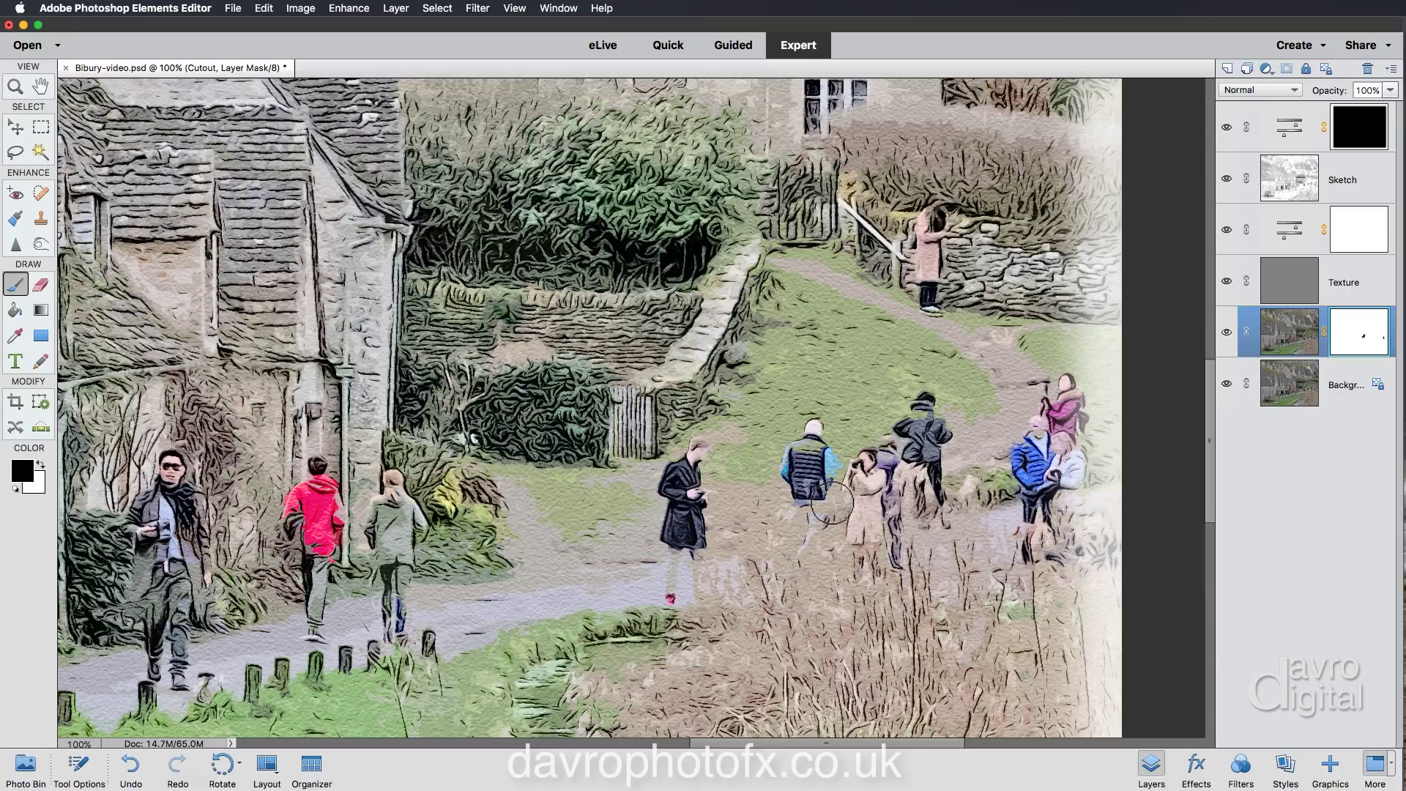
key("h")
mouse_move(610, 356)
left_mouse_down()
mouse_move(866, 407)
mouse_move(875, 474)
mouse_move(811, 656)
mouse_move(833, 728)
mouse_move(755, 757)
mouse_move(736, 745)
mouse_move(742, 711)
left_mouse_up()
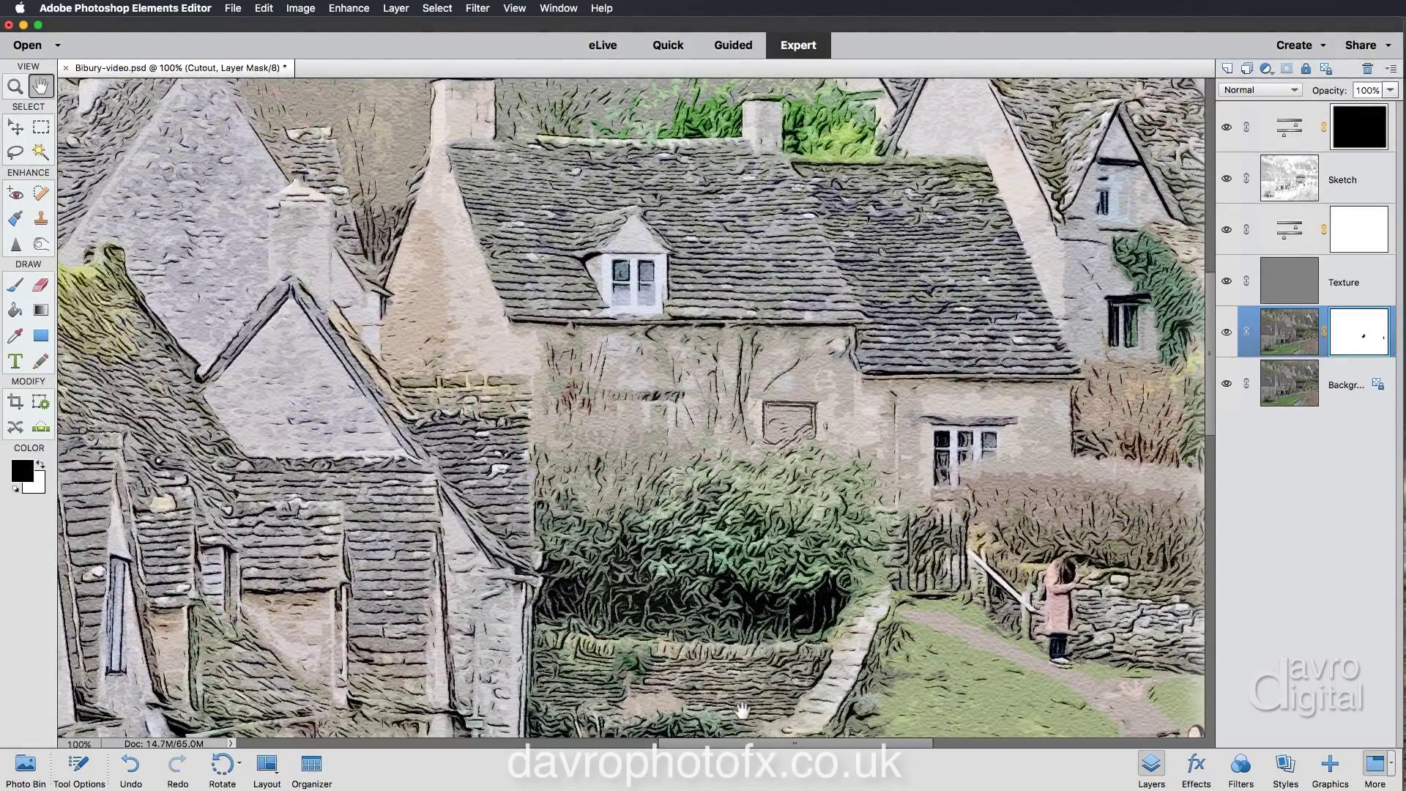
- Free-transform the Hue/Saturation border mask, moving its left edge slightly outward to a width of about 34.8 in to narrow the faded border
key("super+0")
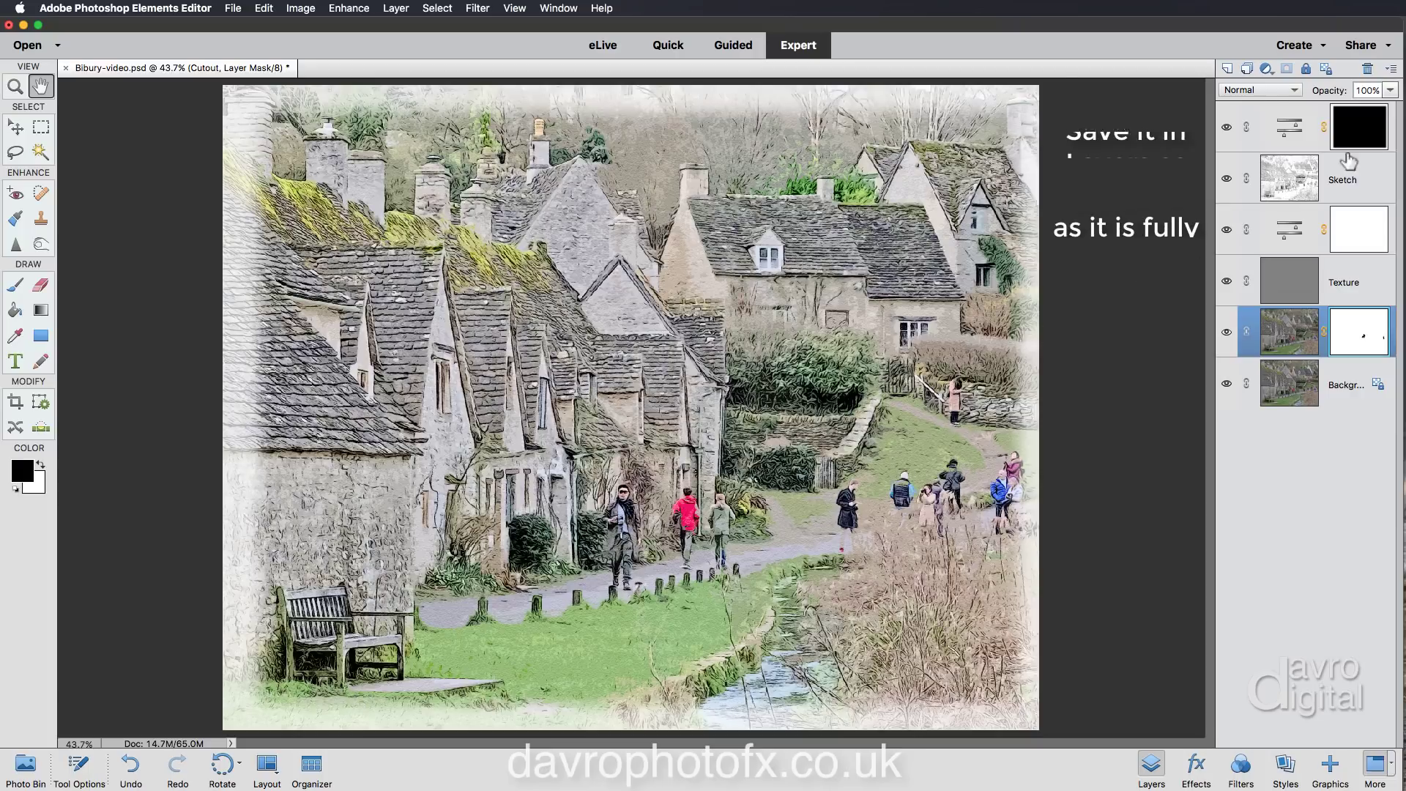
left_click(1287, 143)
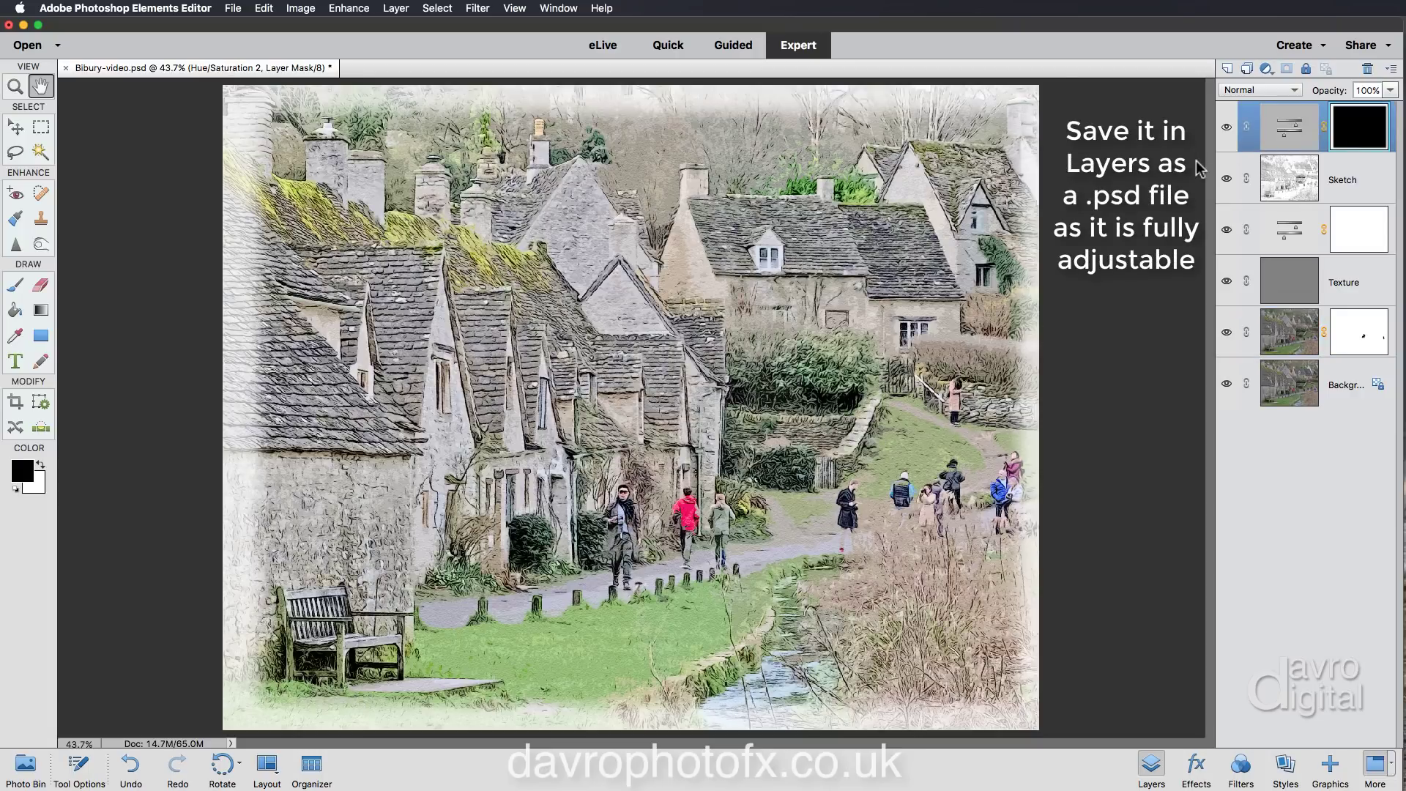
key("super+t")
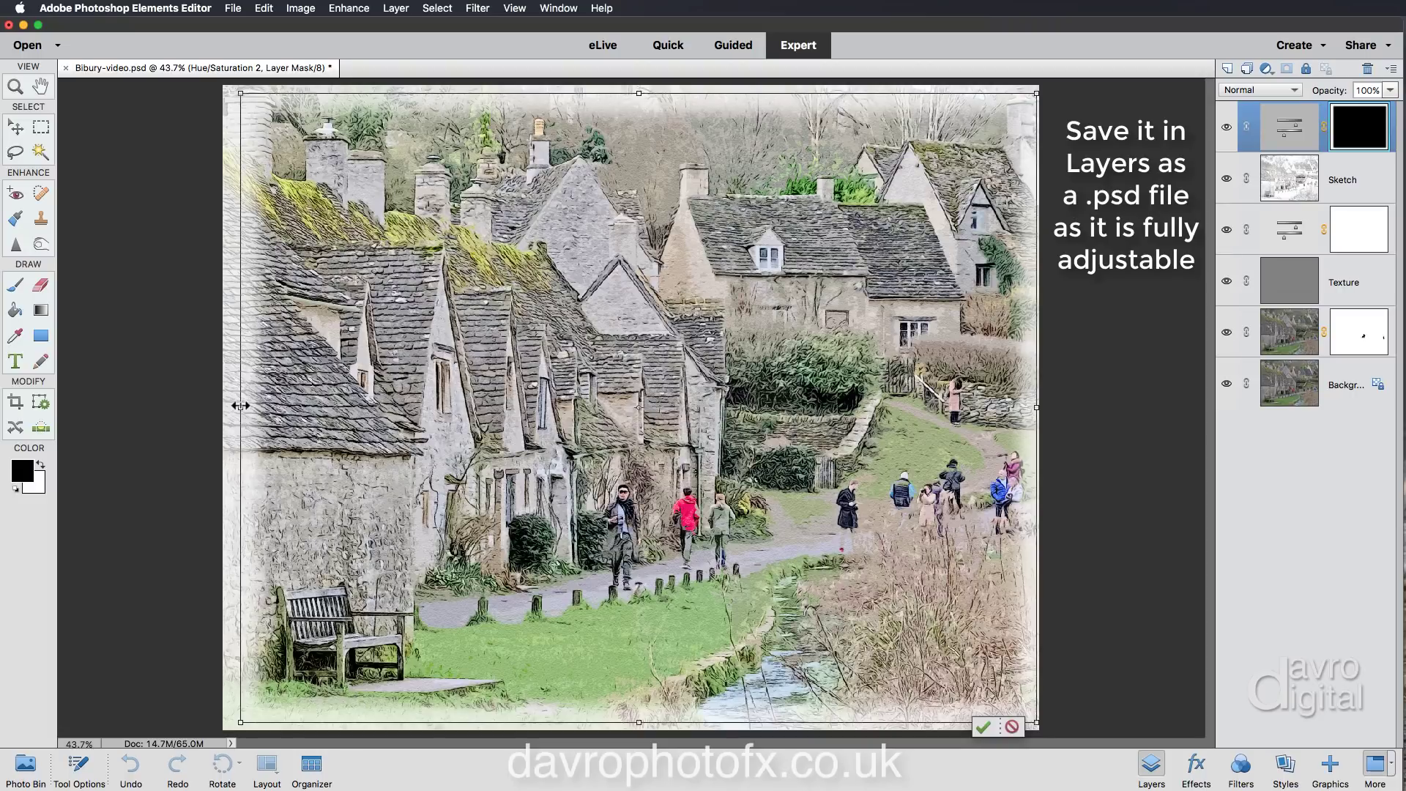
left_click_drag(241, 406, 235, 406)
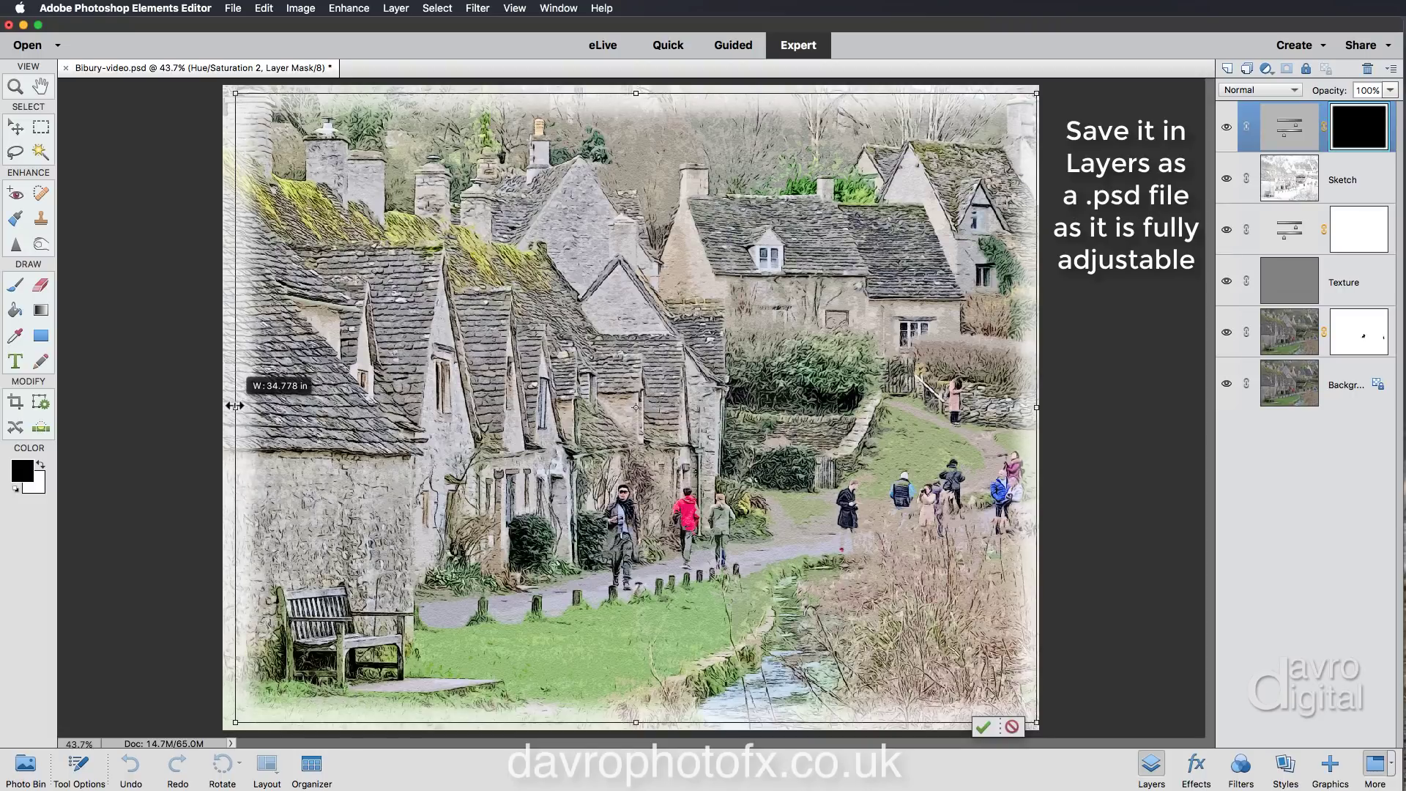
key("Return")
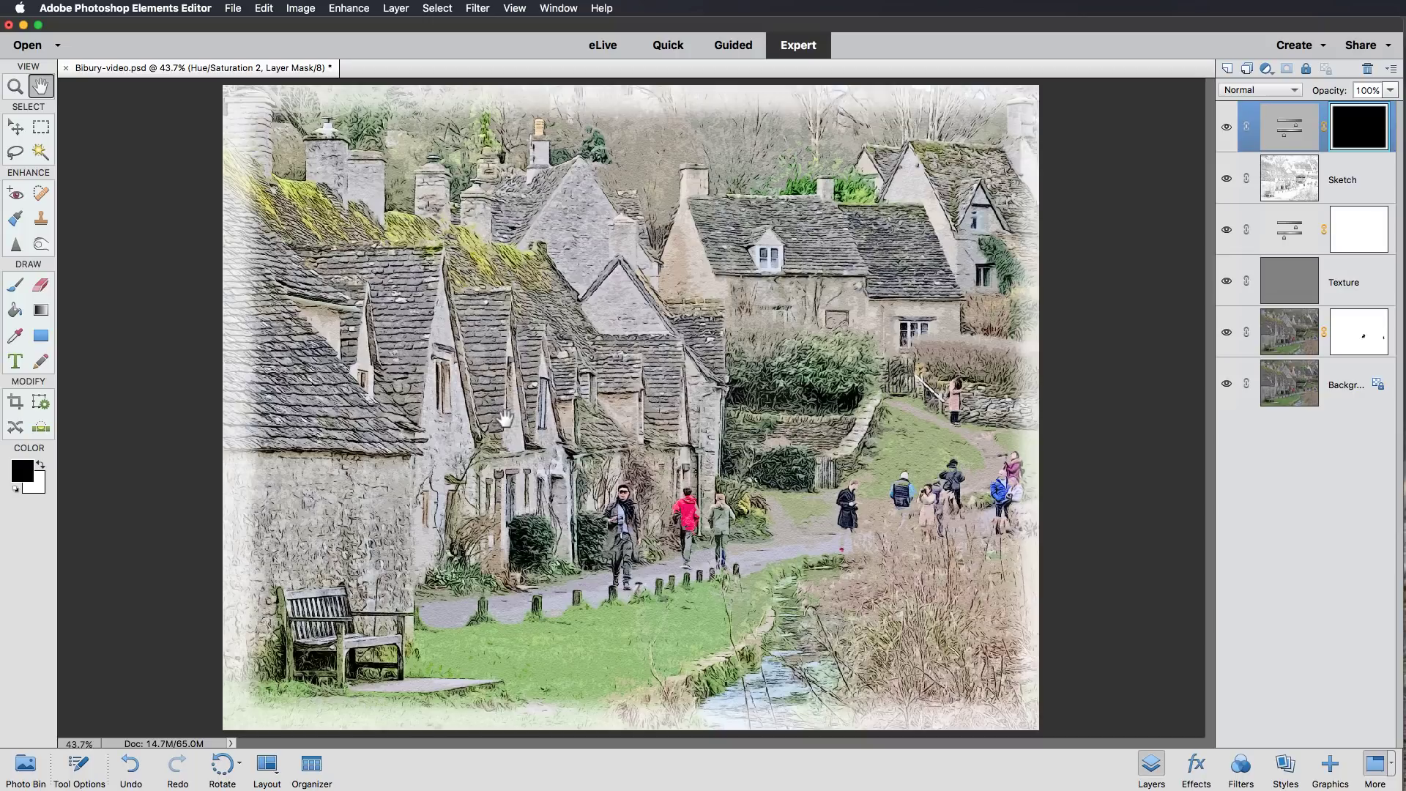
- Hide the tools and panels to examine the finished sketch on its own
key("Tab")
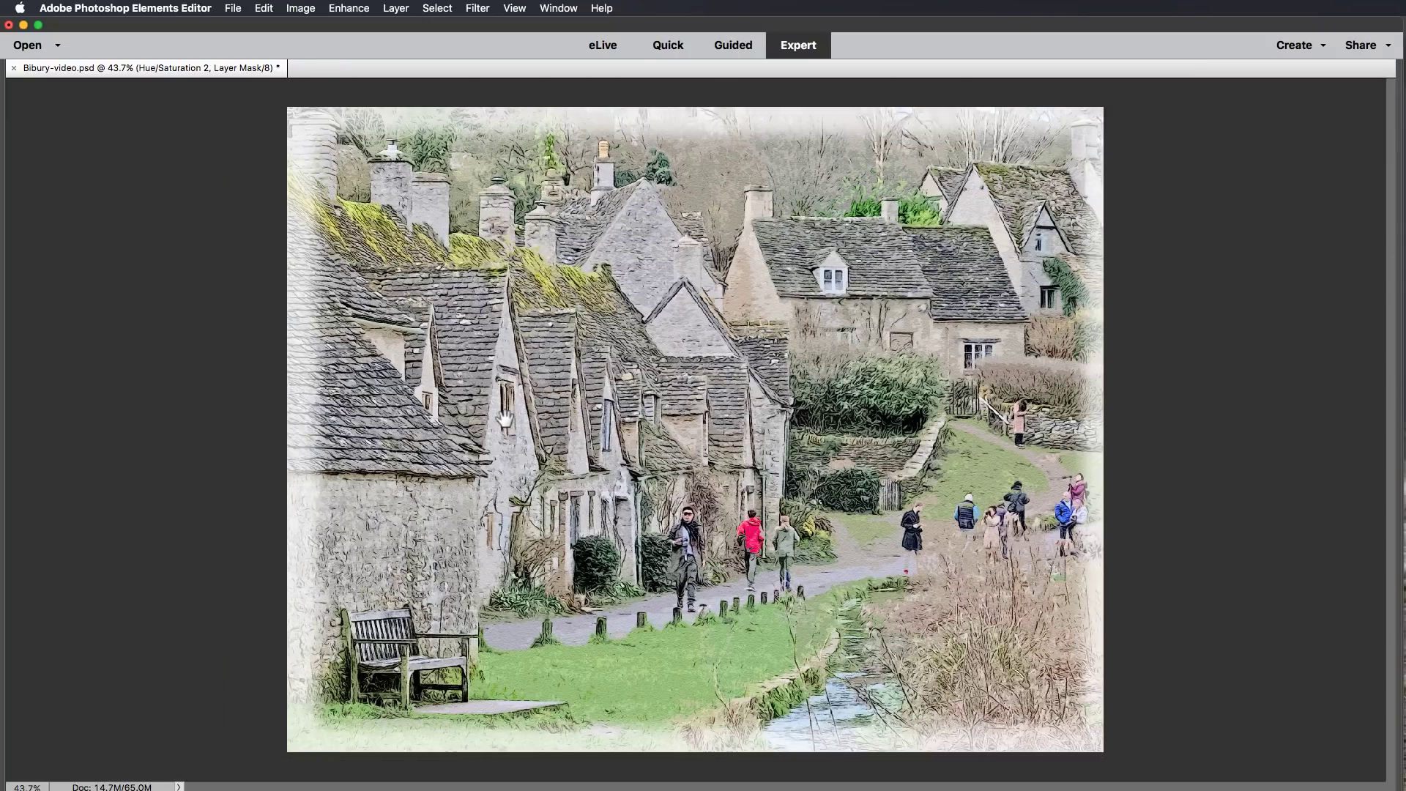
key("f")
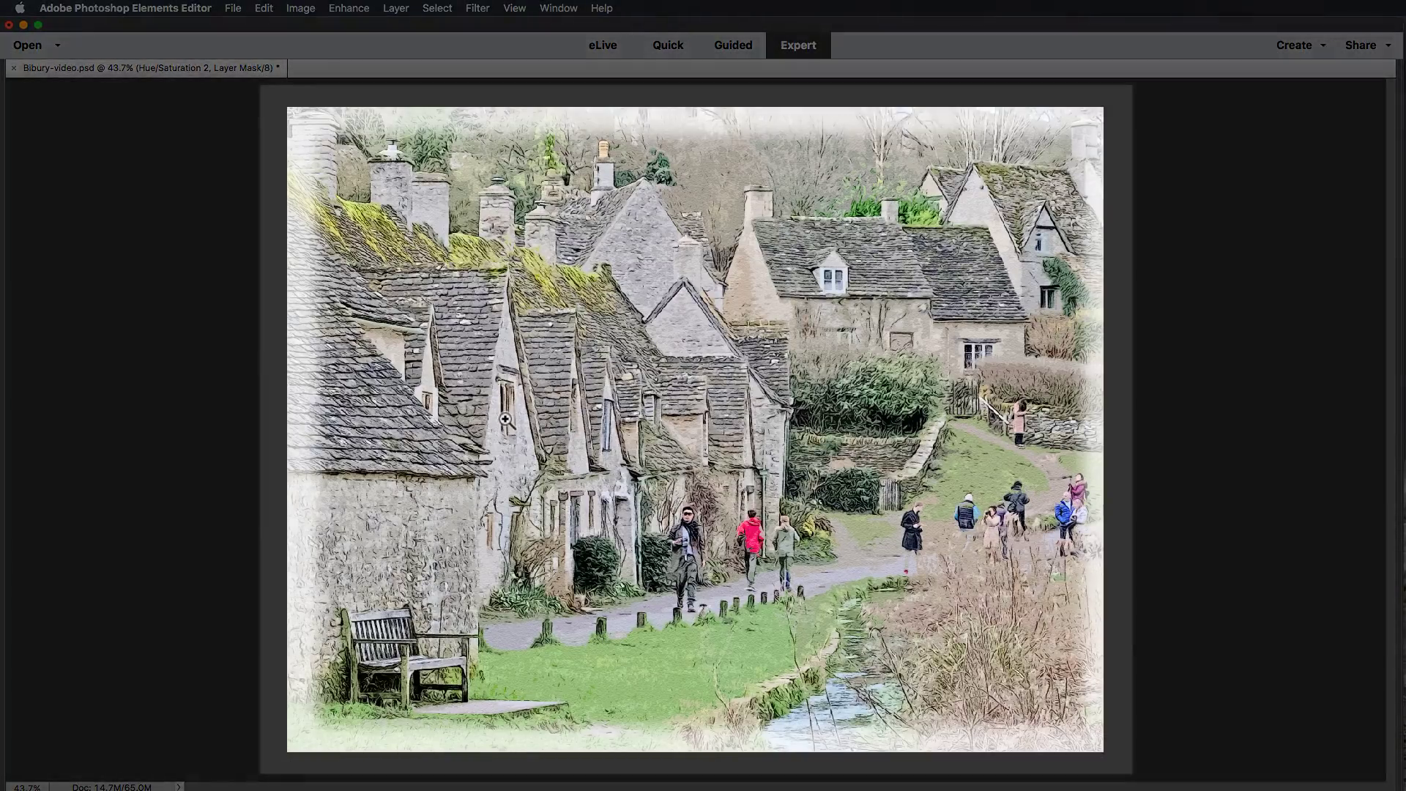